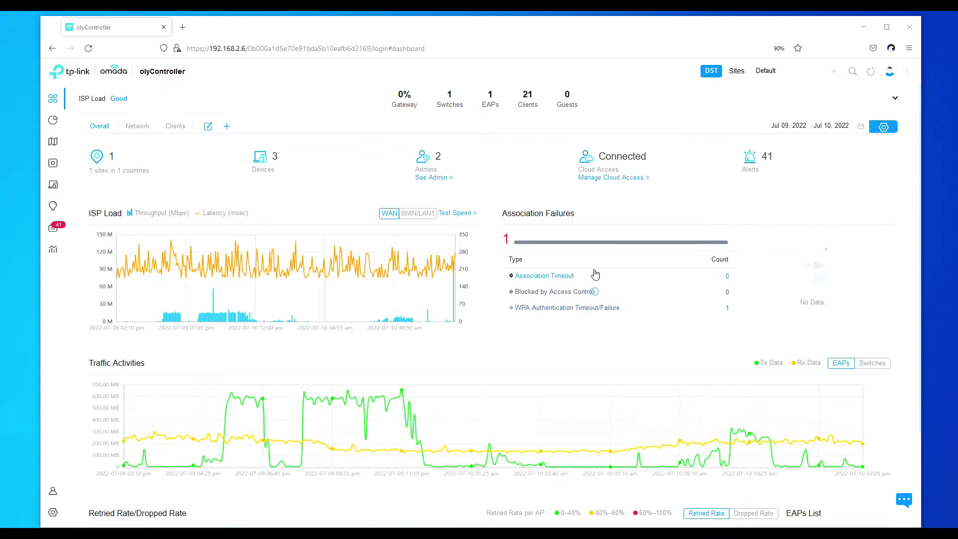
Expand the dashboard summary into the topology row: 256 Mbps capacity, 1 switch, 1 EAP, 21 clients.
click(895, 98)
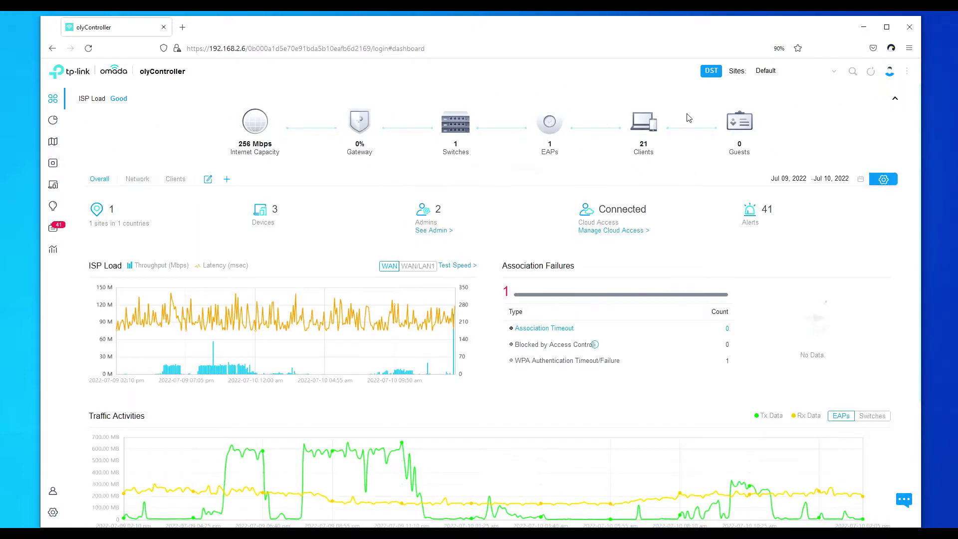
Check the Guests, Clients, EAPs, Switches and Gateway details, then collapse the topology row.
mouse_move(734, 128)
mouse_move(644, 144)
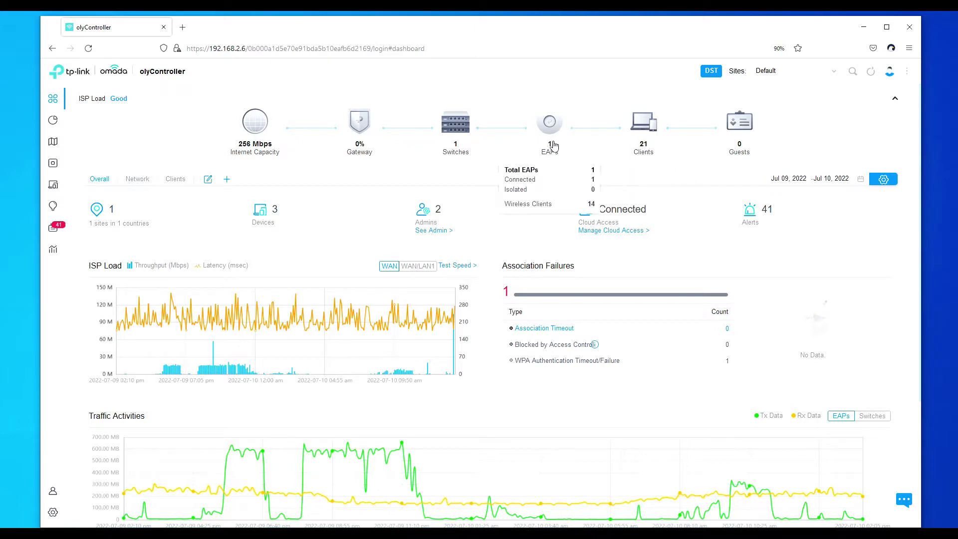
mouse_move(550, 149)
mouse_move(452, 149)
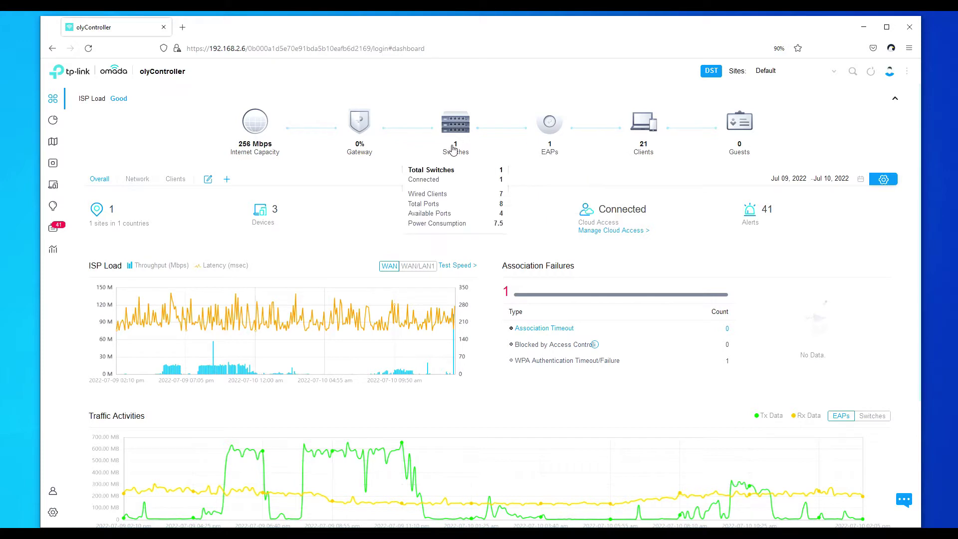
mouse_move(360, 145)
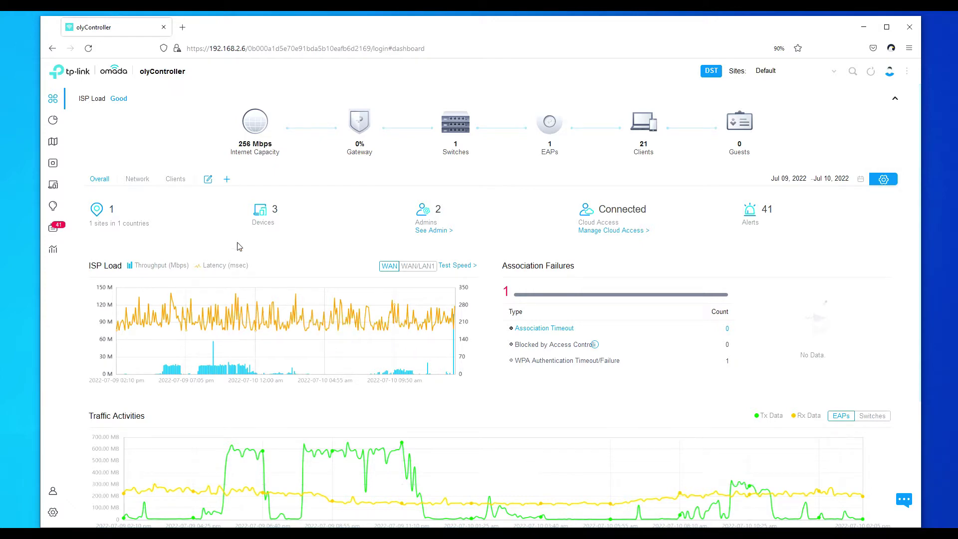
scroll(242, 125, down, 2)
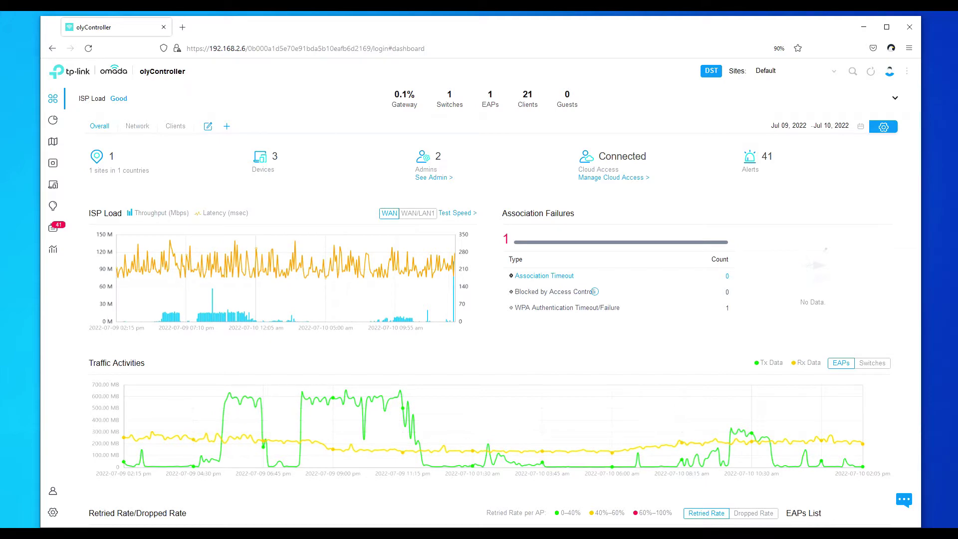
Bring TP-LinkSetup.png up in Photos over the dashboard and pan to the router and UPS.
key(alt+Tab)
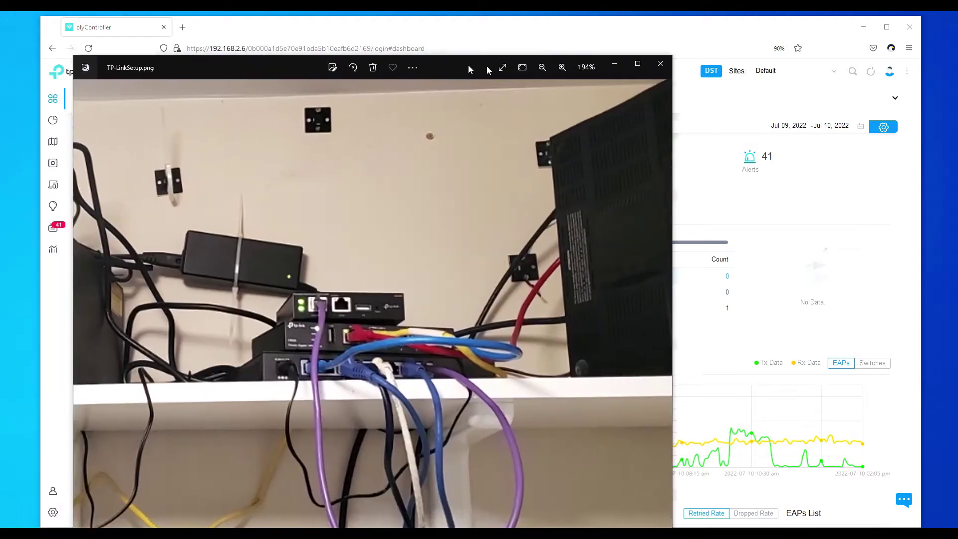
drag(469, 65, 537, 52)
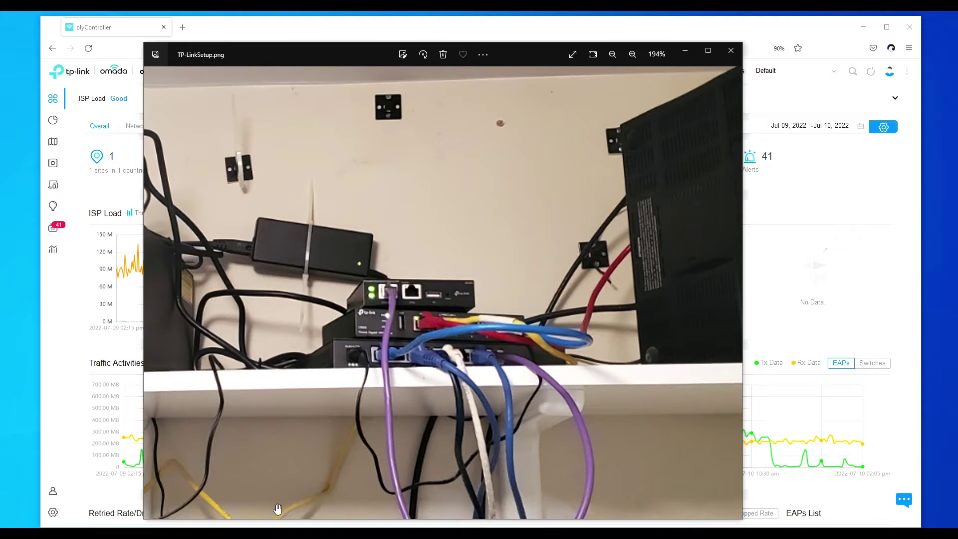
drag(265, 506, 595, 336)
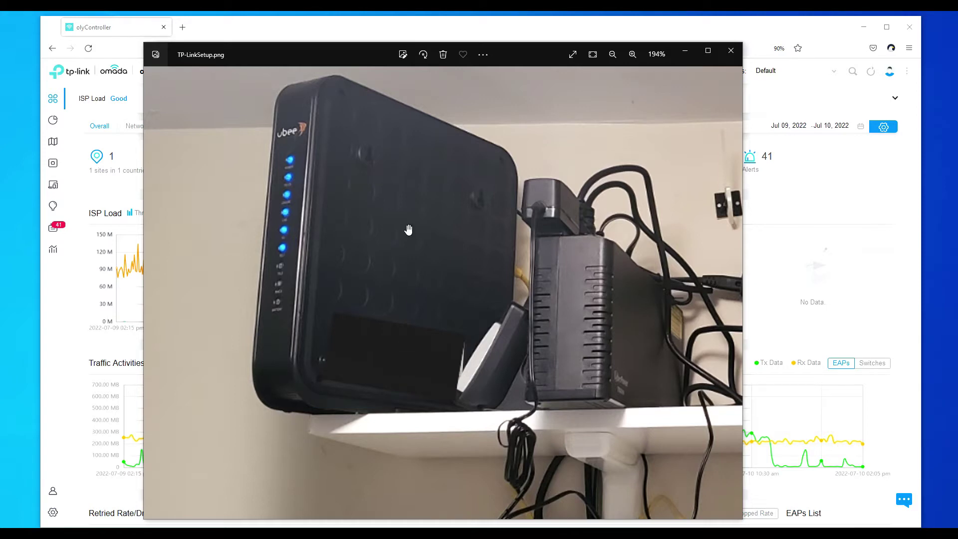
Pan across the tp-link switches, power brick and AT&T modem, then zoom out to the shelf.
drag(639, 337, 409, 316)
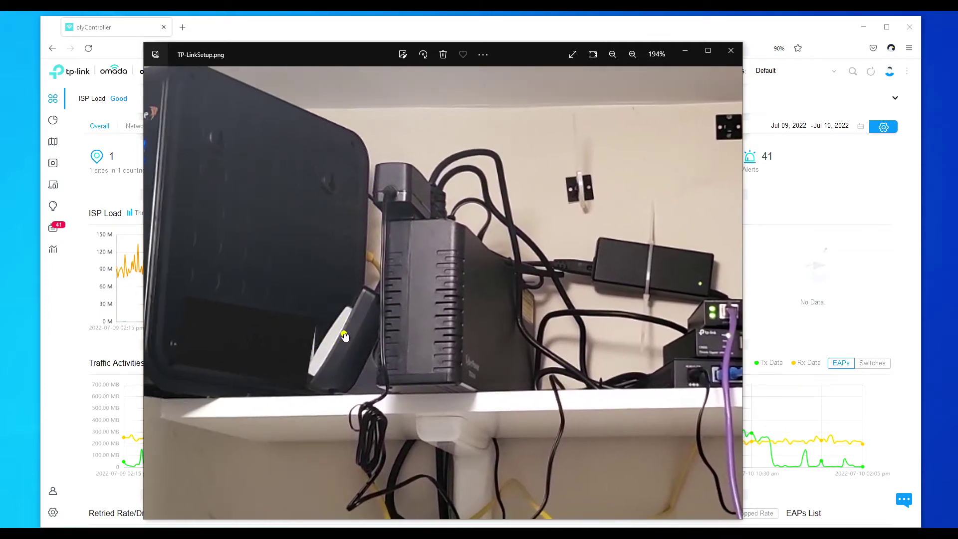
scroll(344, 336, down, 5)
scroll(375, 288, up, 5)
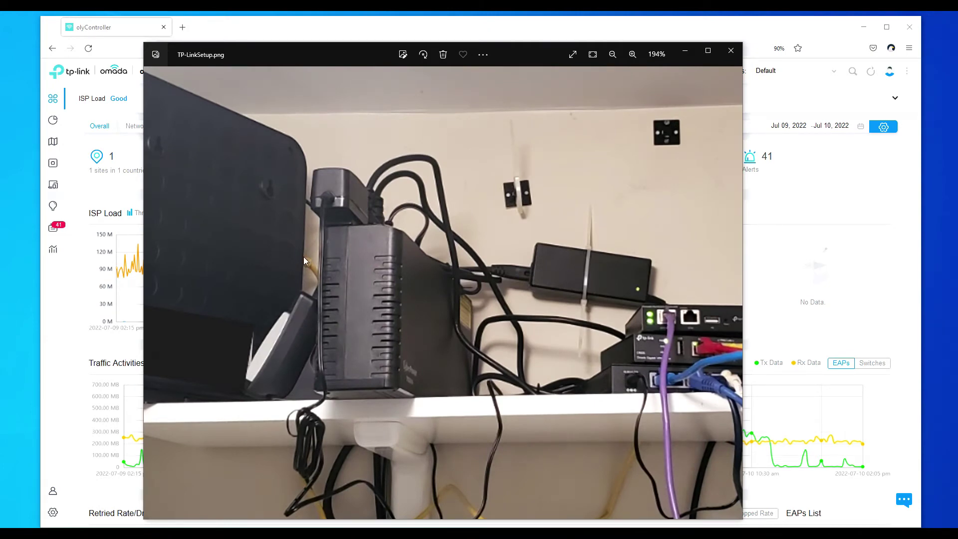
drag(230, 204, 222, 234)
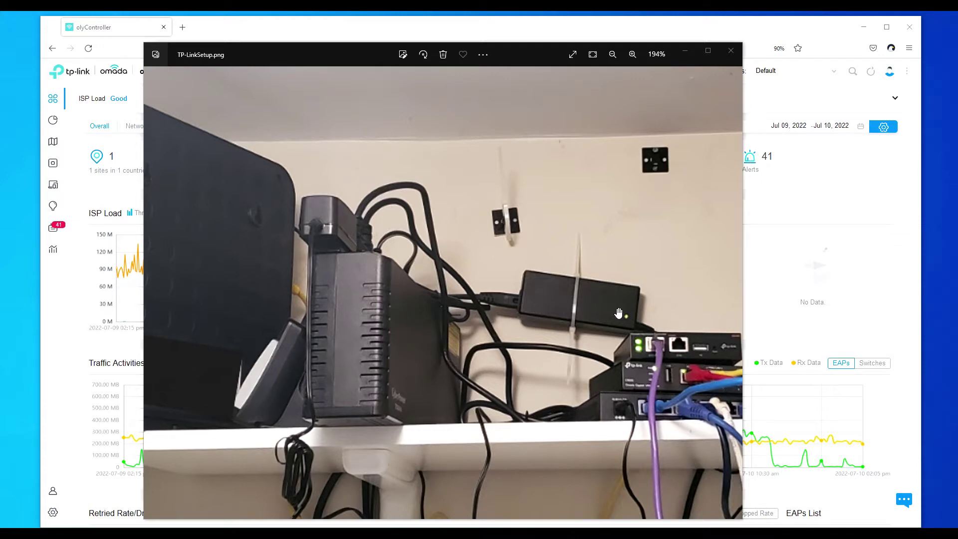
drag(617, 315, 466, 295)
drag(605, 313, 428, 310)
drag(638, 281, 374, 297)
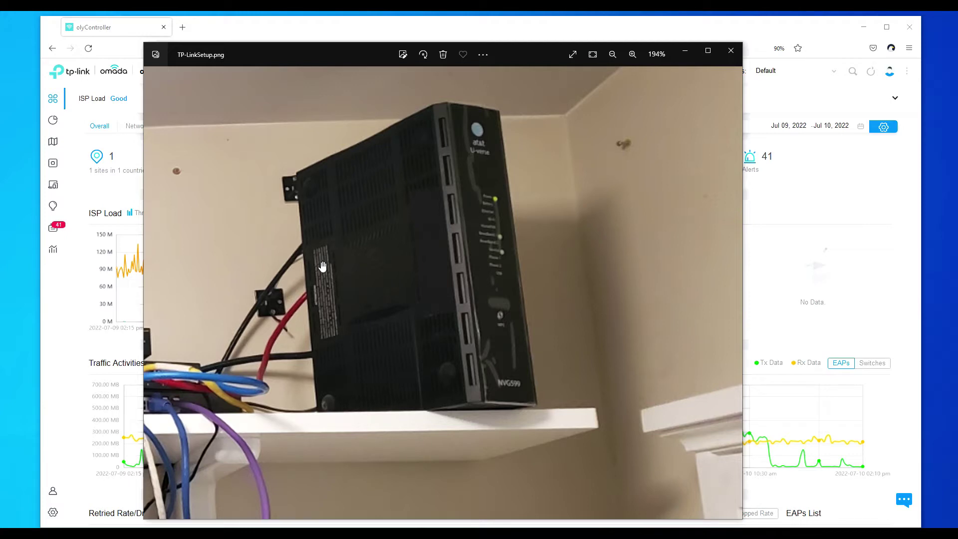
drag(288, 270, 545, 274)
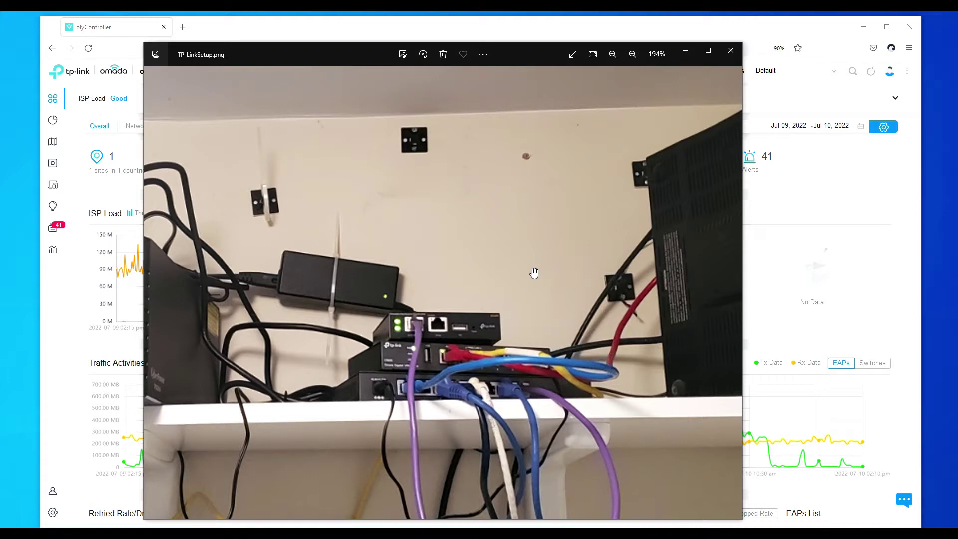
scroll(534, 274, down, 5)
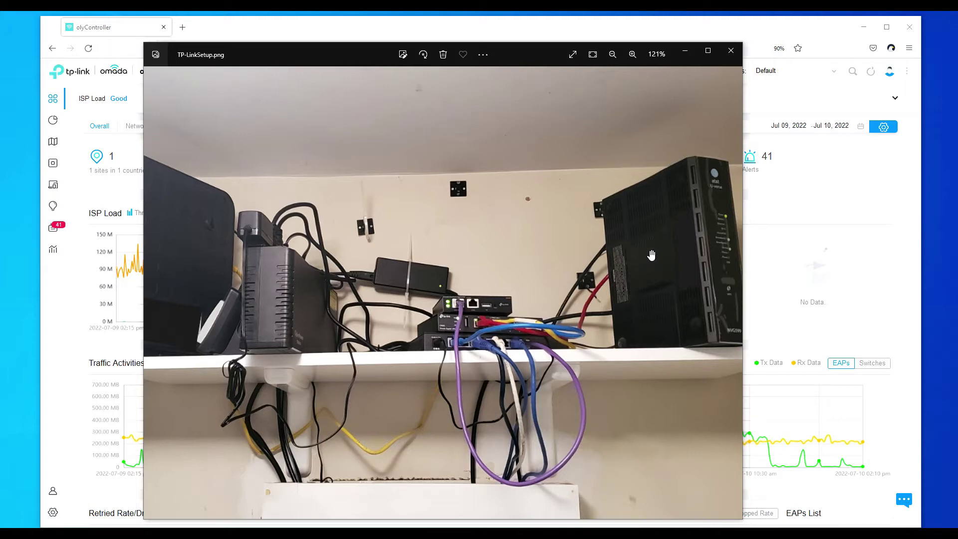
Pan to the left-side router and right-hand modem, then close the photo to return to the dashboard.
drag(200, 252, 319, 261)
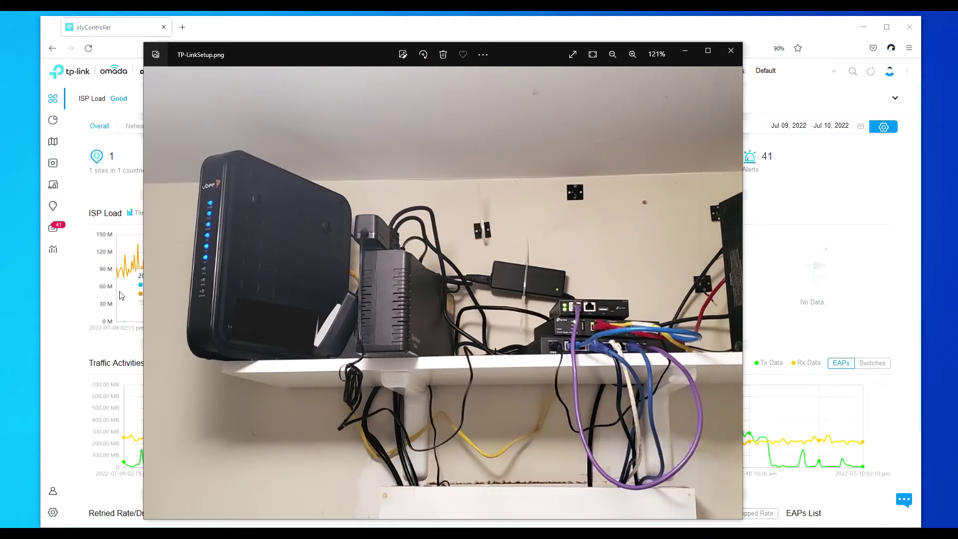
drag(298, 282, 392, 284)
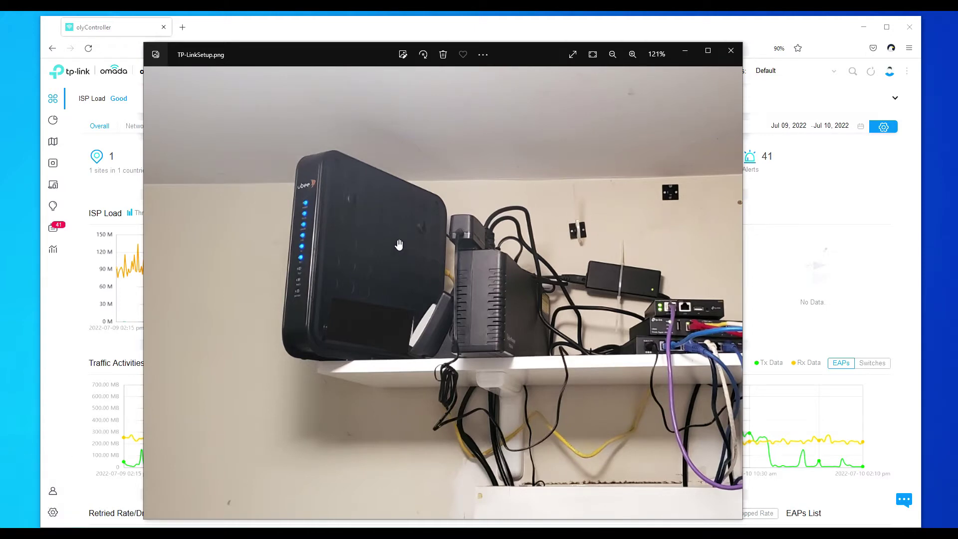
drag(594, 254, 502, 247)
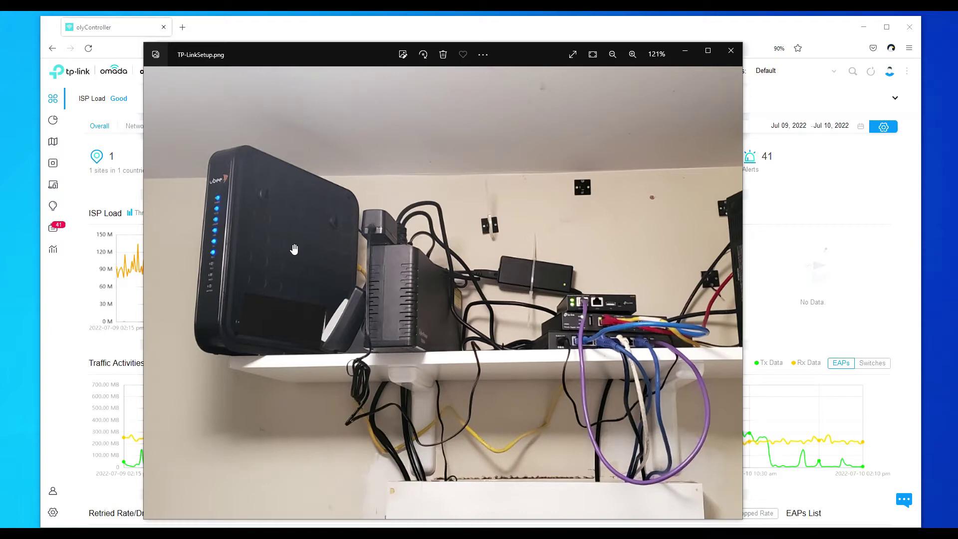
drag(565, 235, 457, 244)
scroll(462, 259, down, 1)
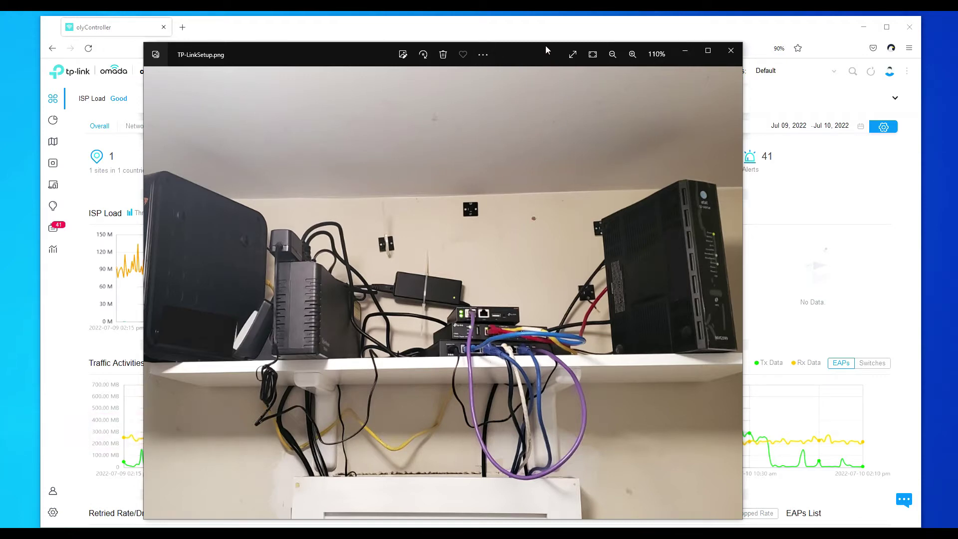
key(alt+F4)
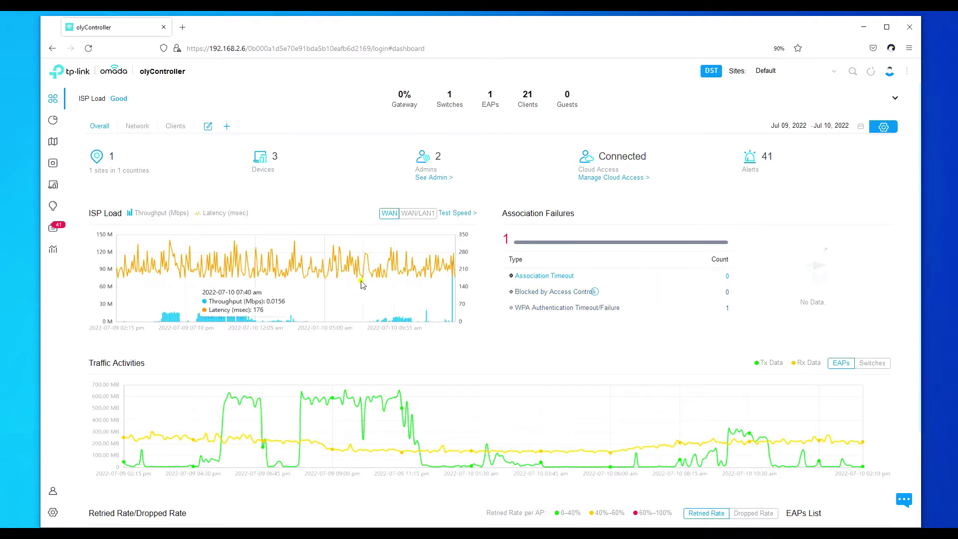
Dismiss the traffic chart tooltip, enter layout editing and move the Association Failures widget.
click(559, 280)
click(563, 410)
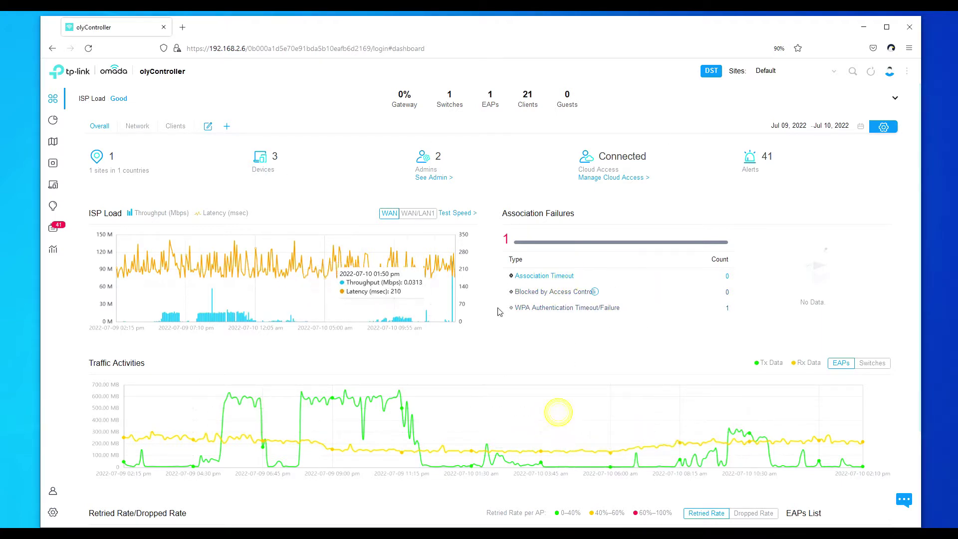
click(883, 128)
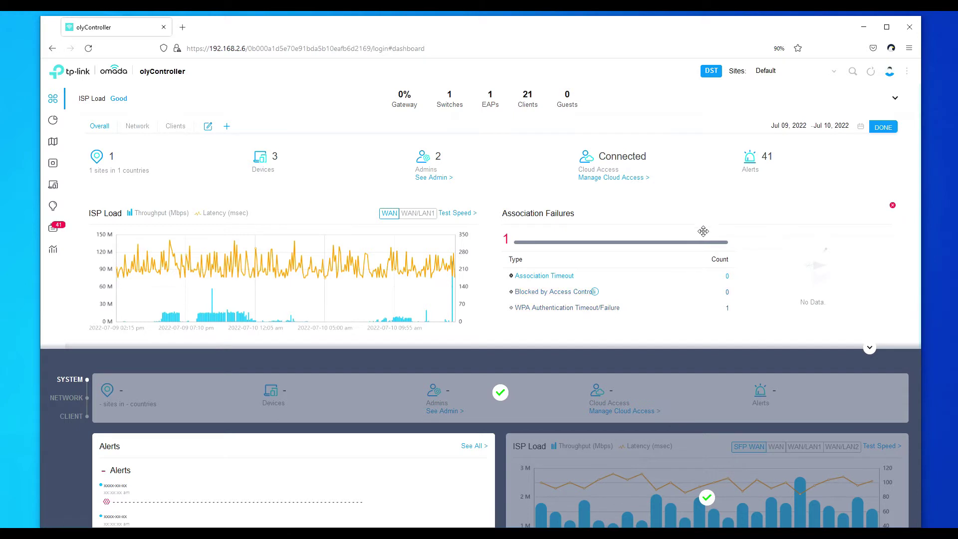
mouse_move(697, 259)
mouse_down()
mouse_move(519, 261)
mouse_move(690, 255)
mouse_up()
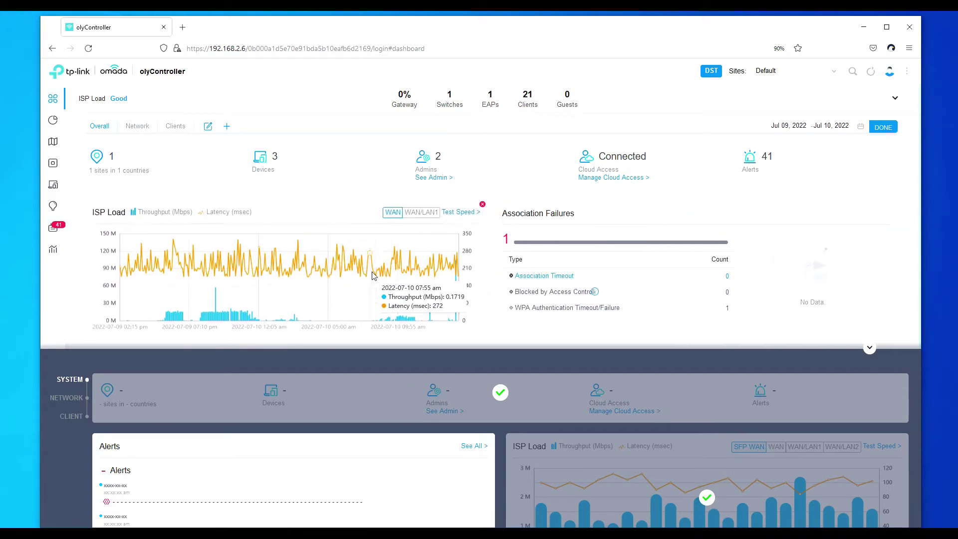
Review the System, Network and Client widget previews, enlarge the preview, and finish editing.
scroll(586, 348, down, 3)
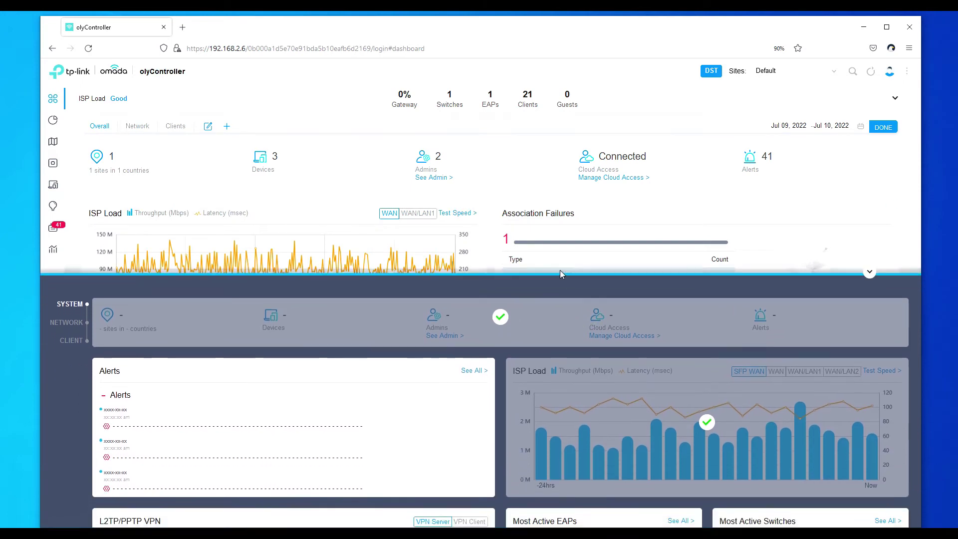
scroll(609, 354, down, 5)
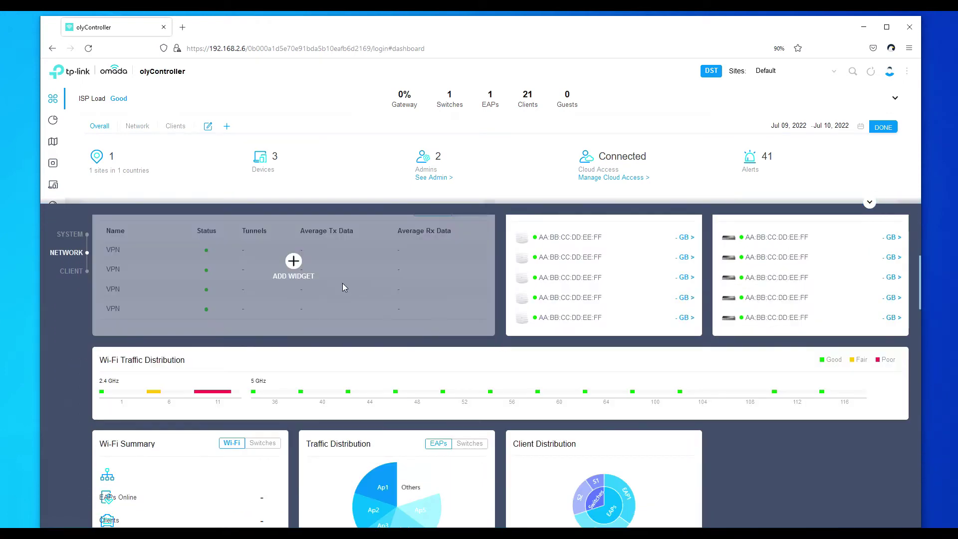
scroll(672, 362, down, 3)
scroll(584, 338, down, 3)
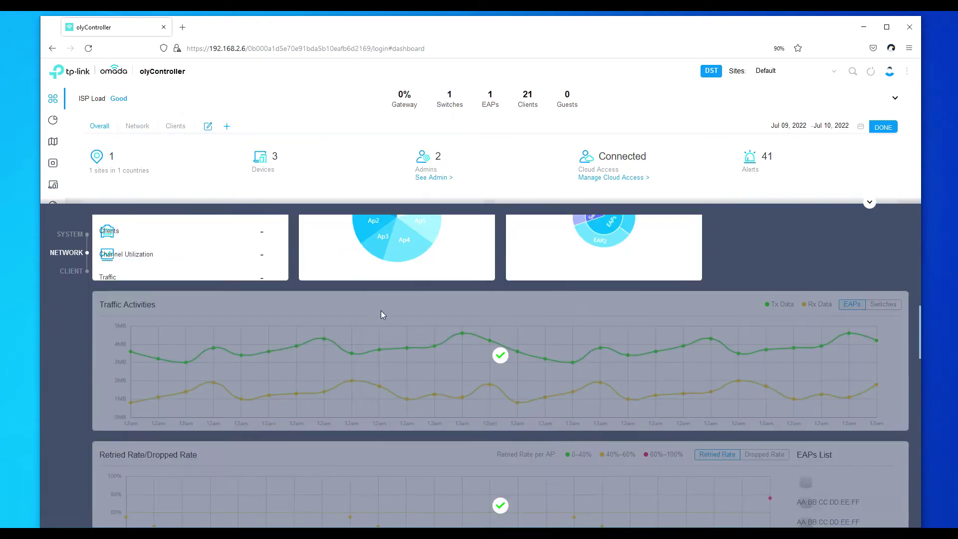
scroll(582, 384, down, 5)
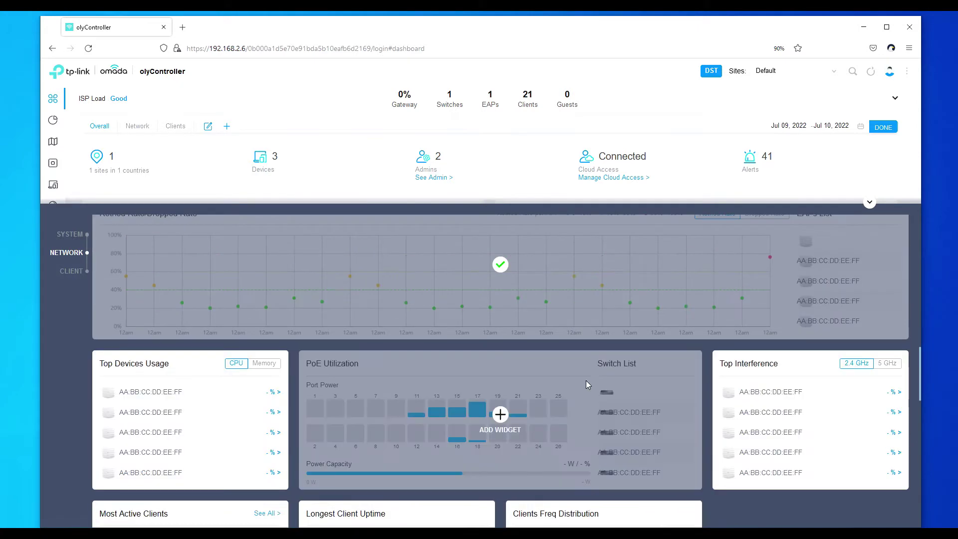
scroll(586, 379, up, 10)
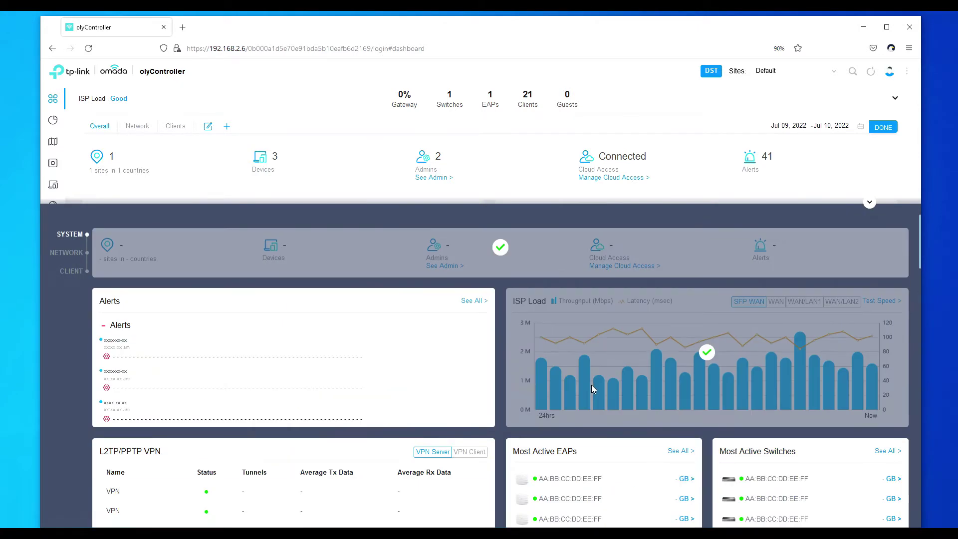
drag(783, 203, 786, 333)
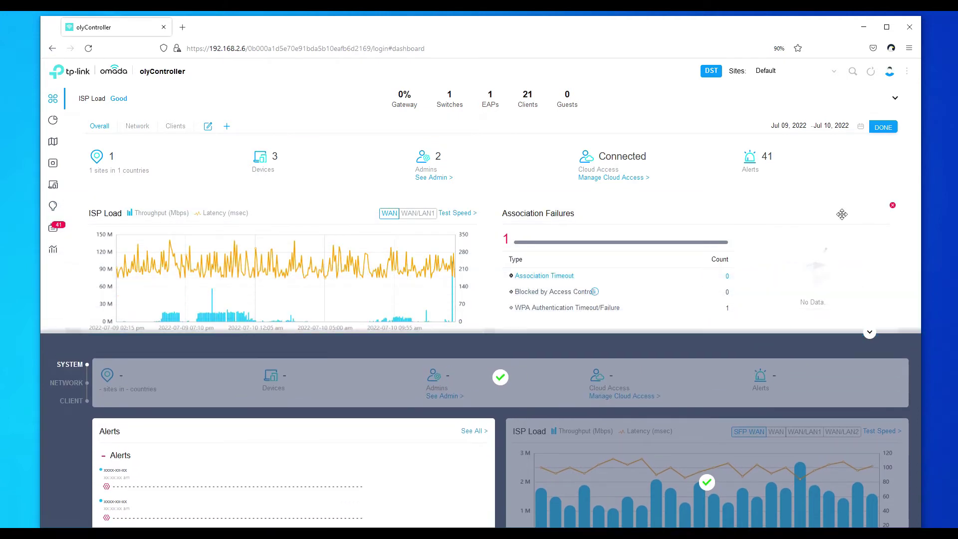
click(884, 128)
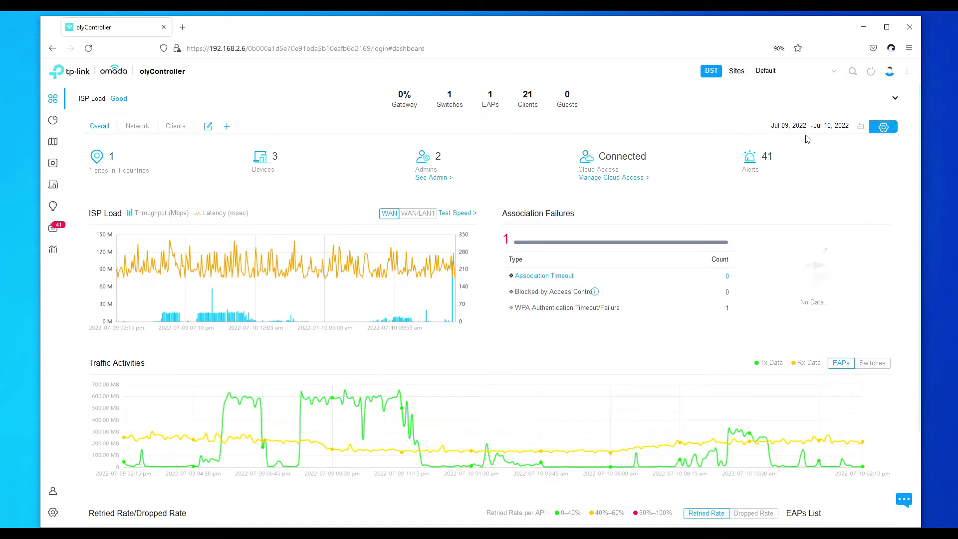
Clear the dashboard date range and pick Jun 20, 2022 as the start in the calendar.
click(861, 126)
click(780, 131)
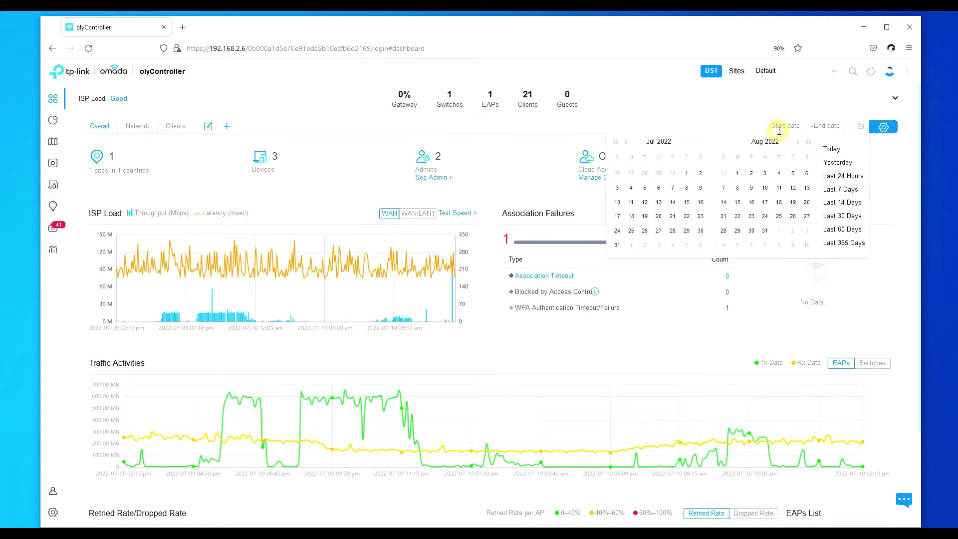
click(626, 142)
click(645, 216)
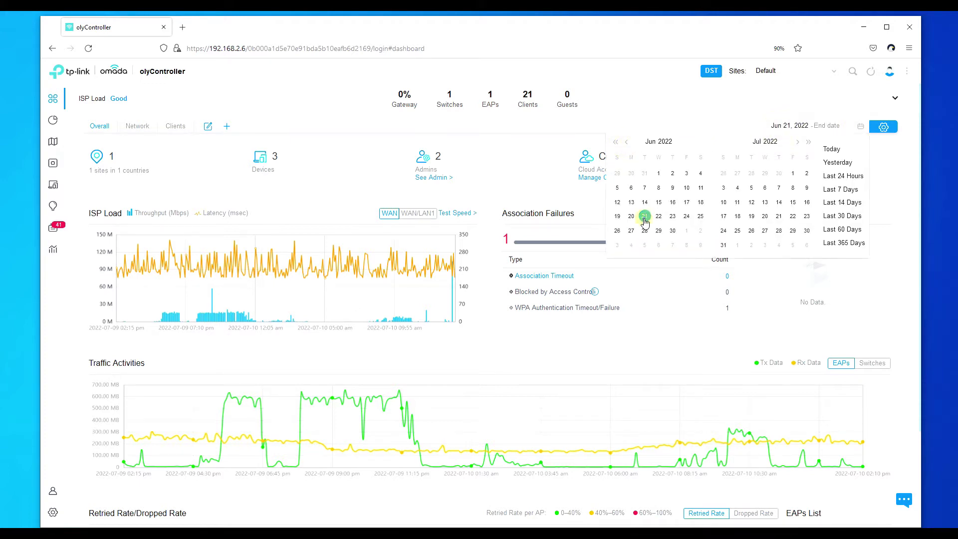
click(807, 188)
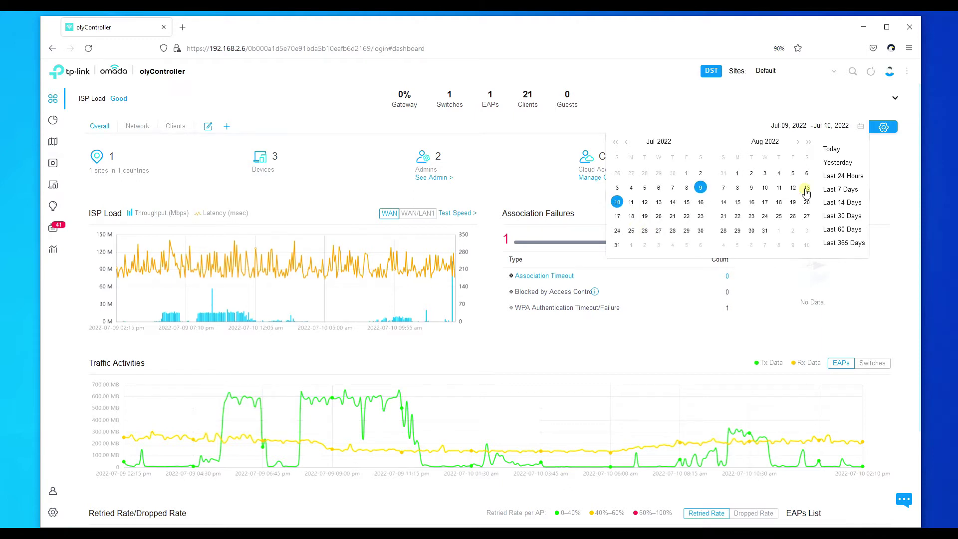
click(807, 188)
click(626, 142)
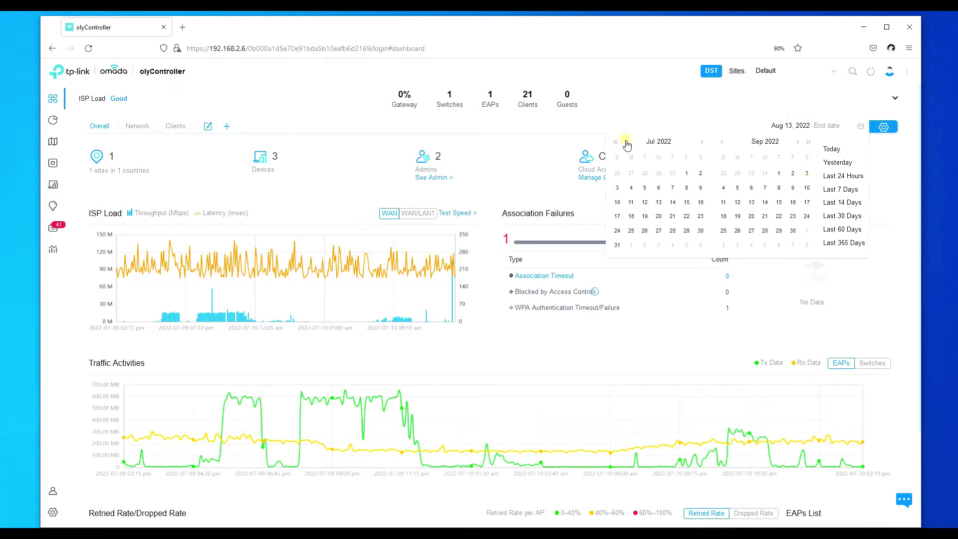
click(627, 142)
click(632, 217)
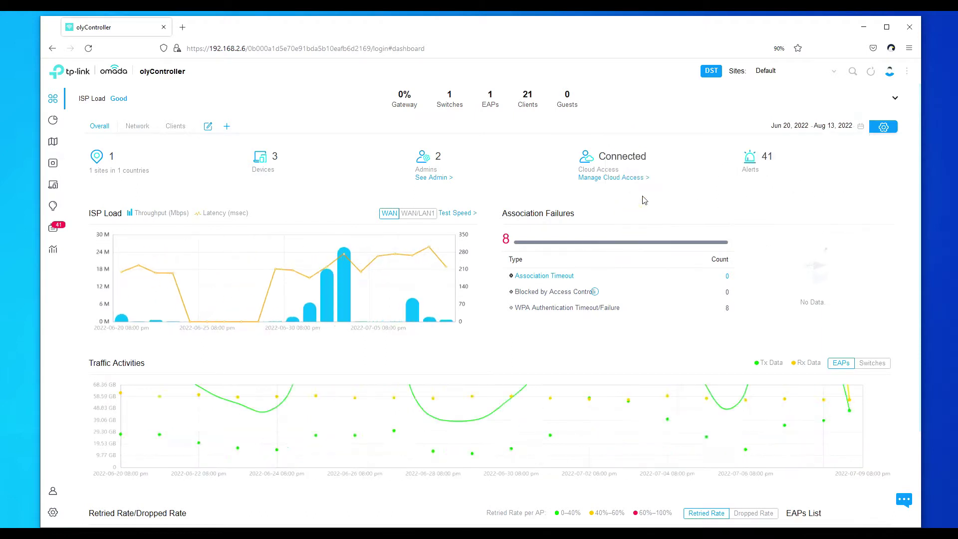
Complete the Jun 20 – Jul 9, 2022 range and chart ISP Load for WAN/LAN1.
click(833, 127)
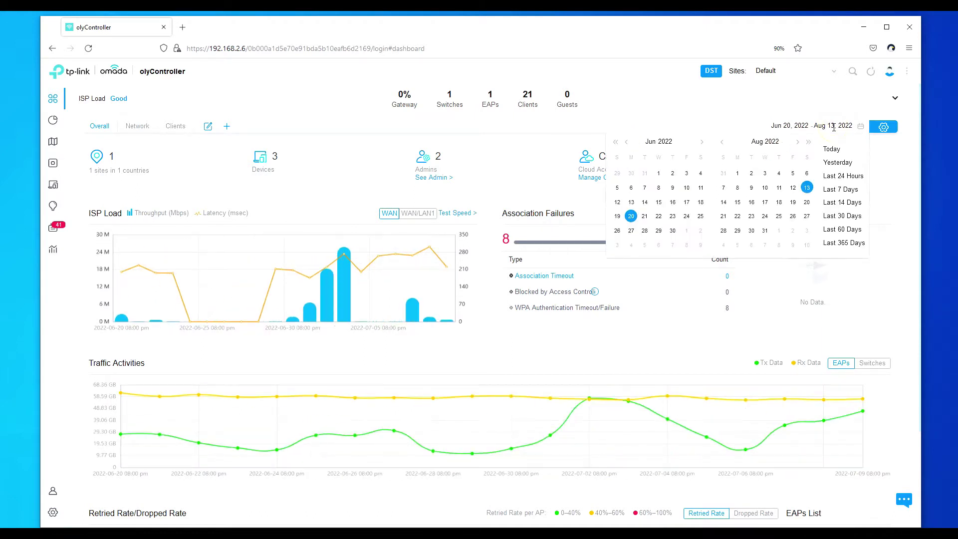
click(722, 142)
click(807, 189)
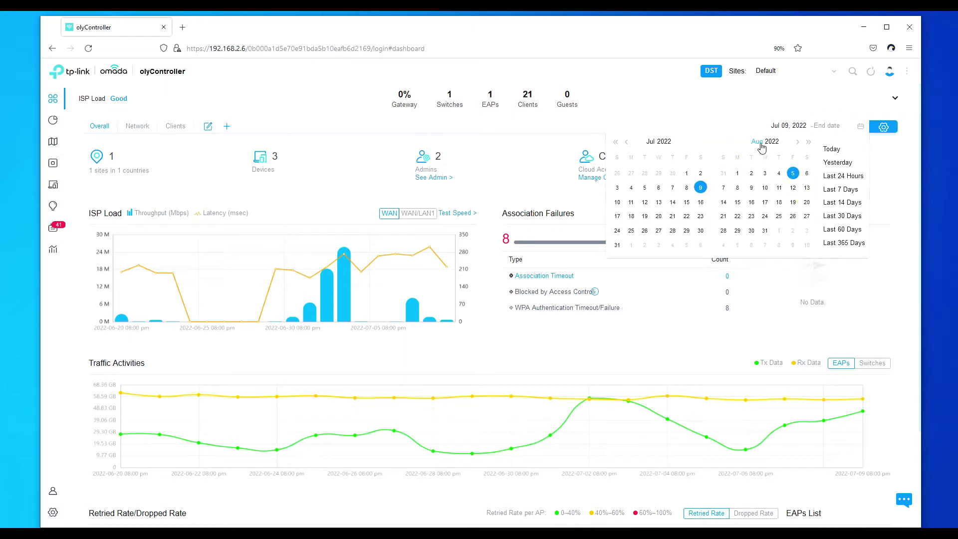
click(627, 142)
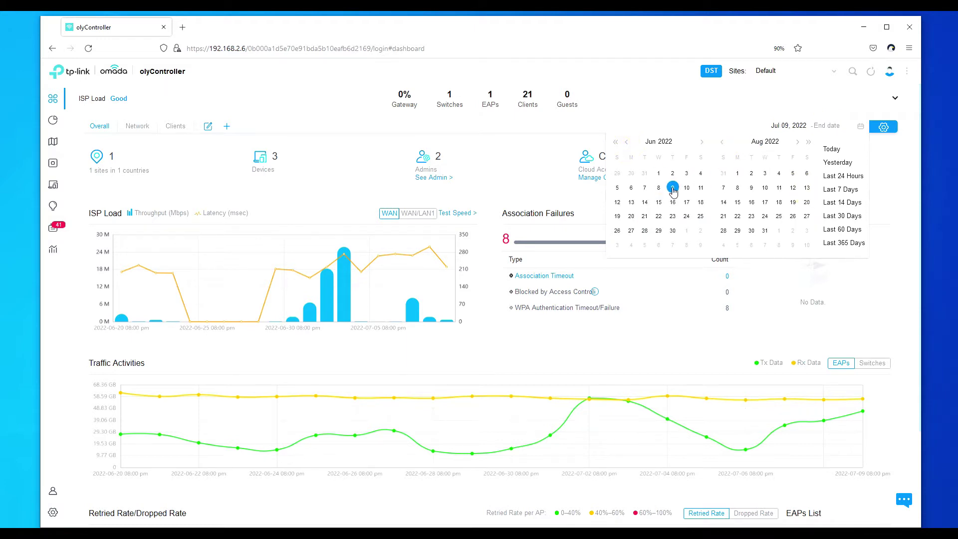
click(631, 216)
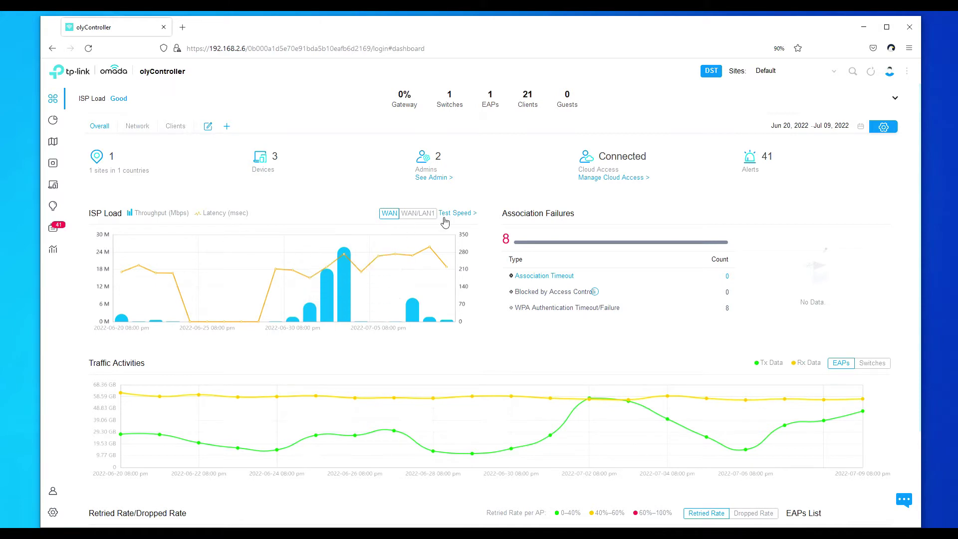
click(429, 214)
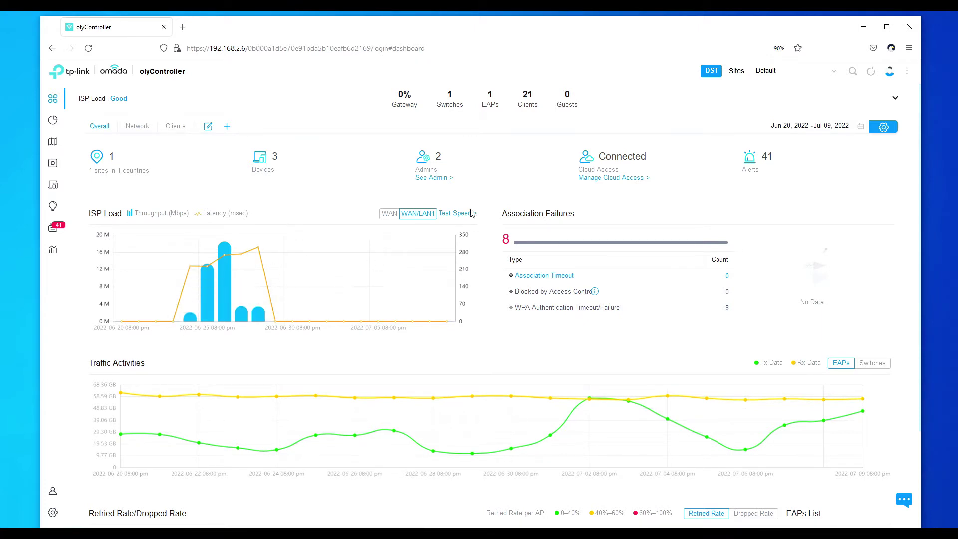
Chart ISP Load for WAN, show Traffic Activities for Switches, and compare Dropped and Retried Rate.
click(387, 213)
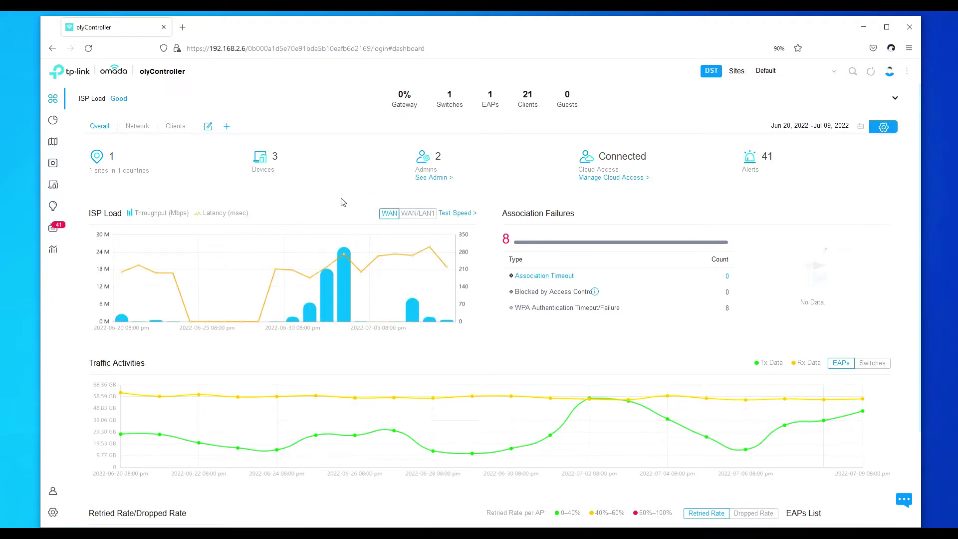
scroll(674, 328, down, 2)
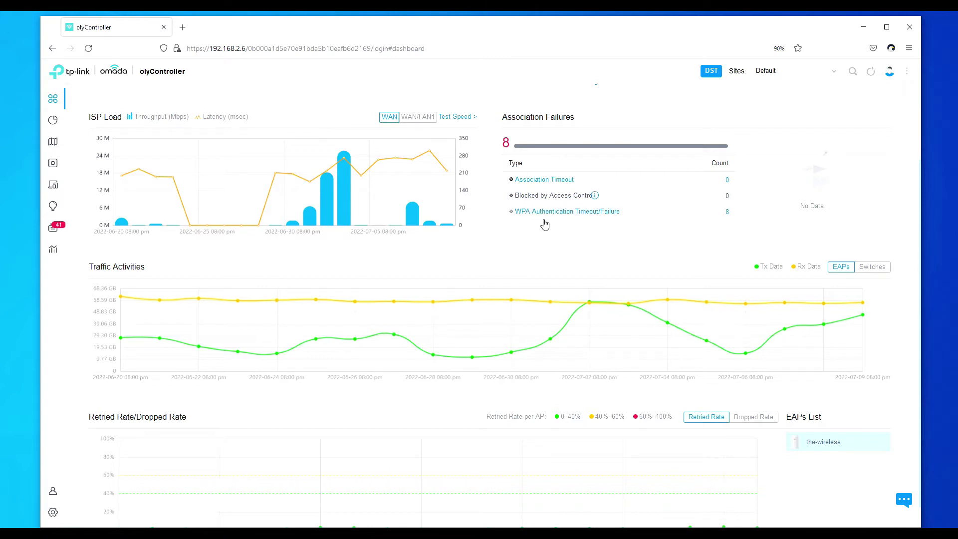
scroll(546, 224, down, 1)
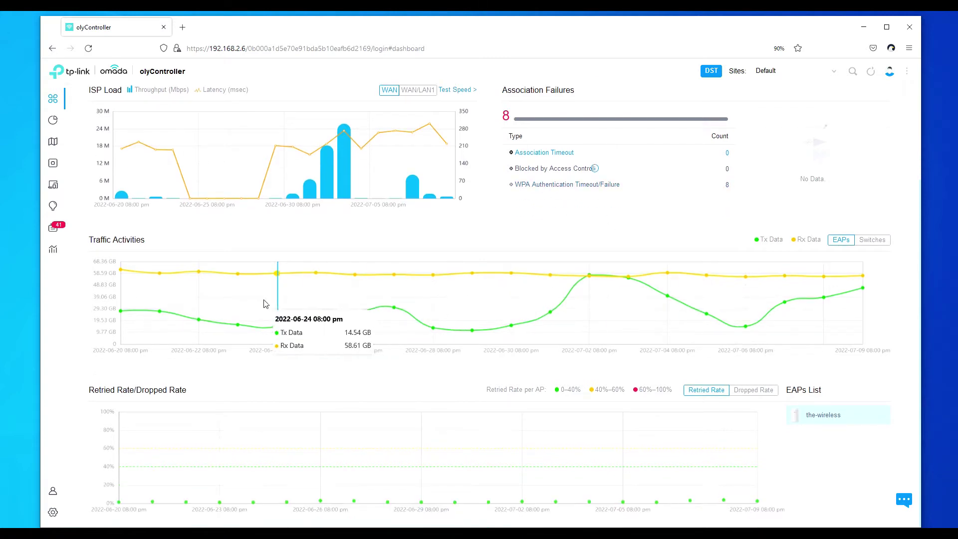
click(873, 240)
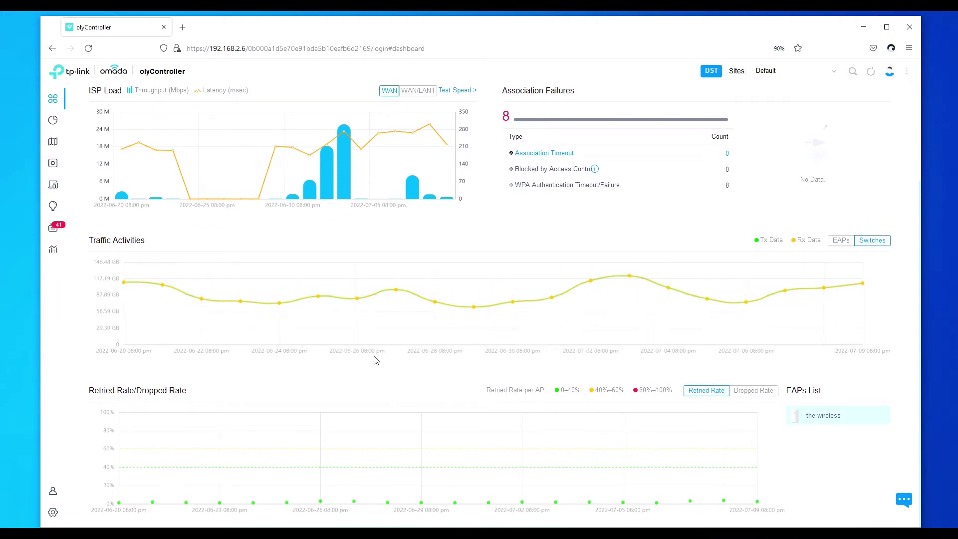
click(753, 391)
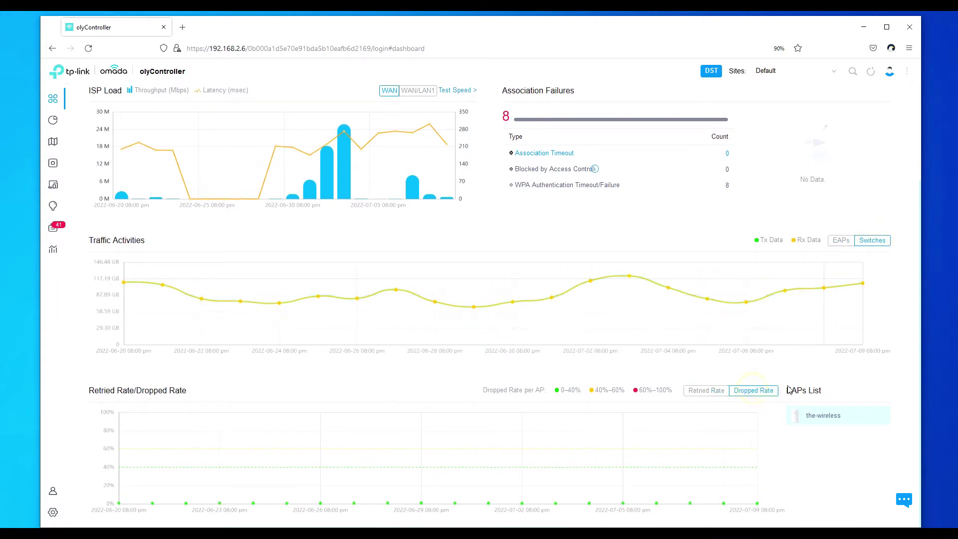
click(706, 391)
scroll(524, 384, up, 3)
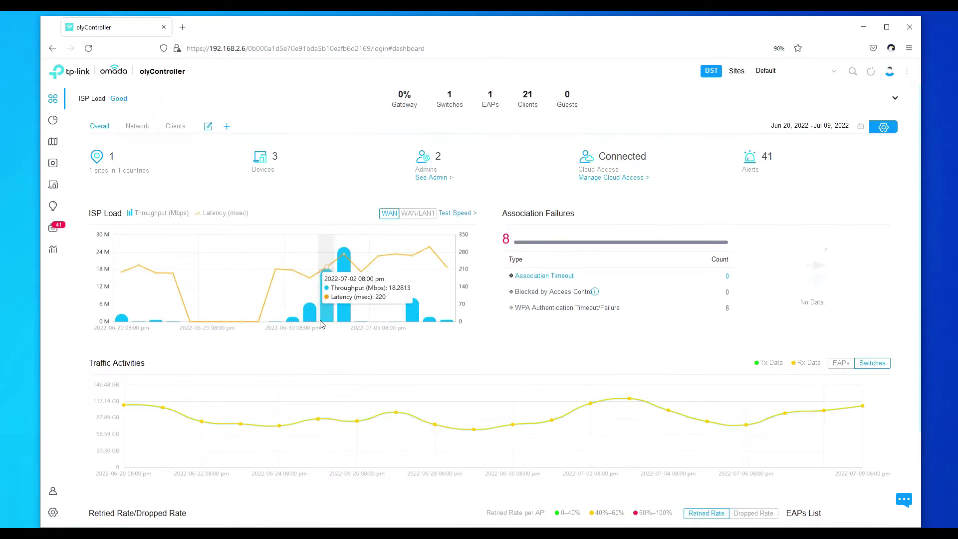
Open the topology Map, zoom out, and expand both Client Groups to list wired and wireless clients.
click(71, 142)
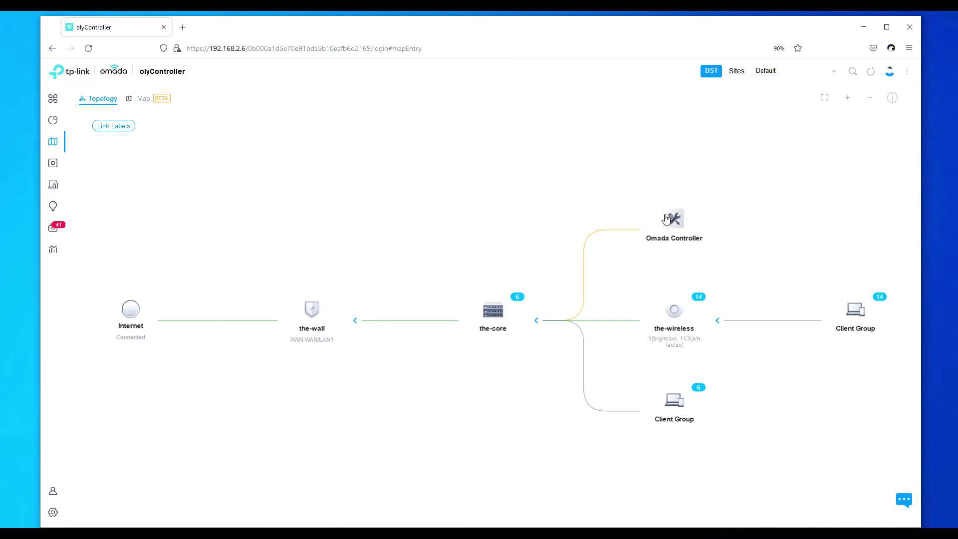
click(856, 314)
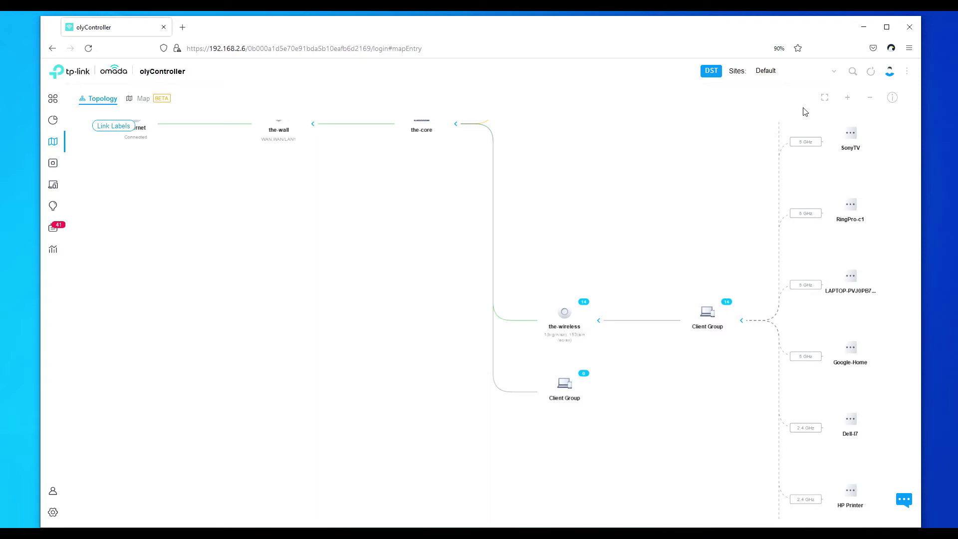
click(870, 98)
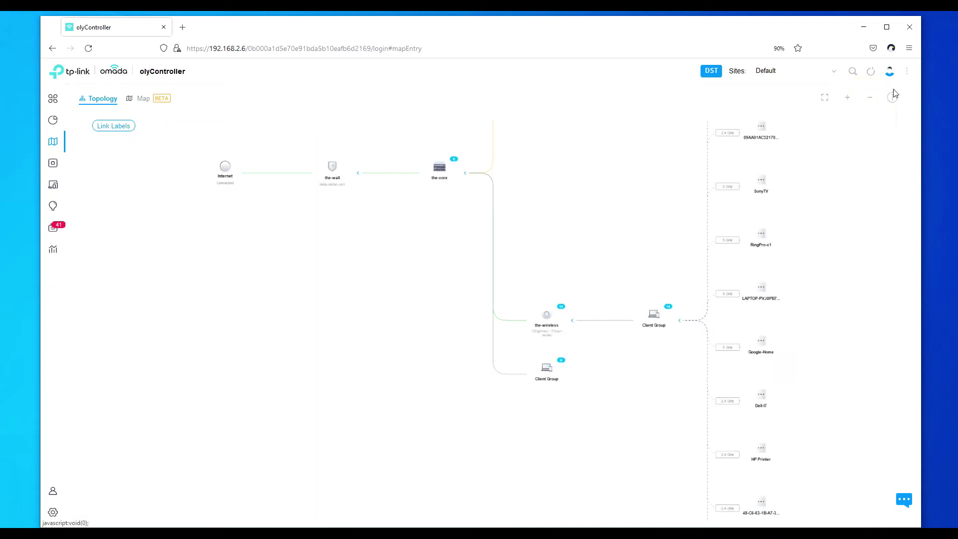
click(547, 368)
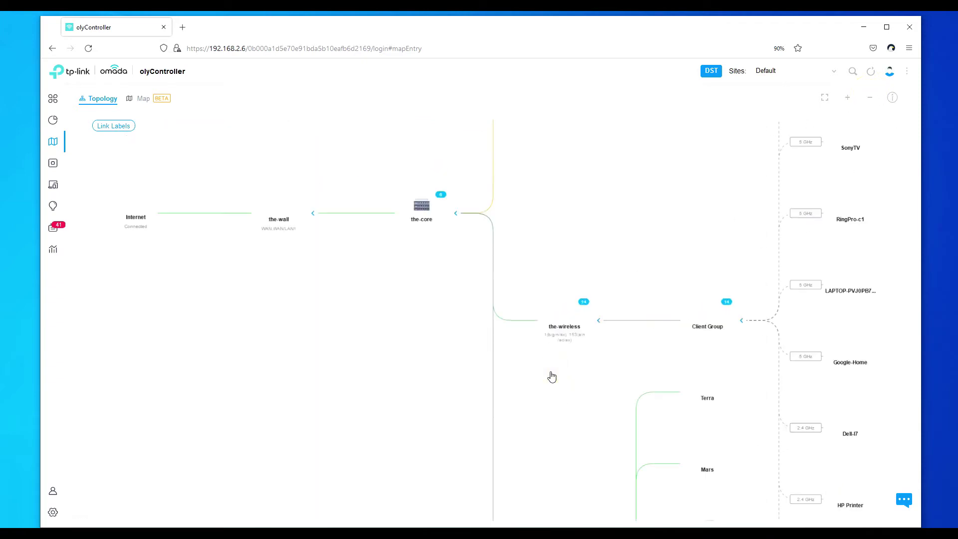
scroll(637, 352, down, 2)
scroll(654, 341, down, 1)
drag(655, 341, 641, 310)
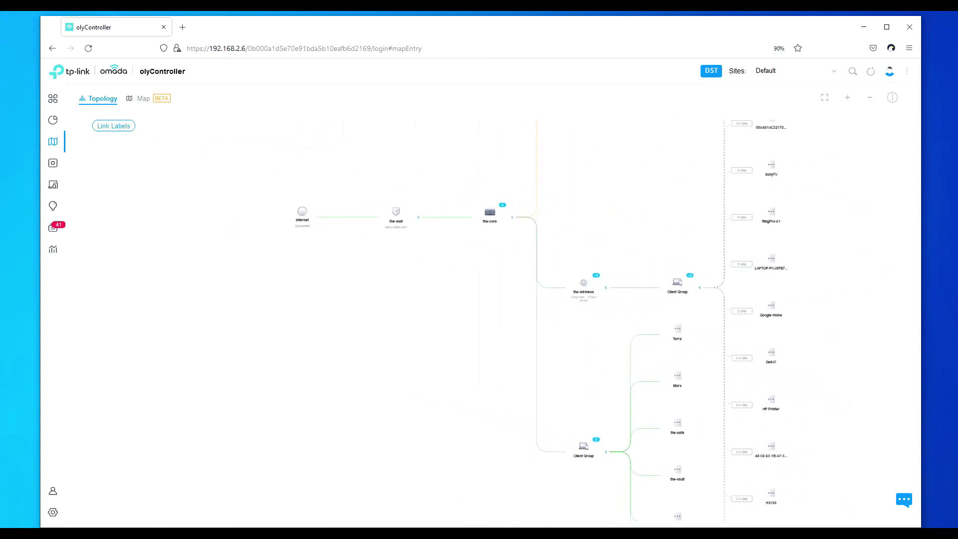
Open the Devices list and view the-core switch's details, including its remaining PoE power.
click(53, 163)
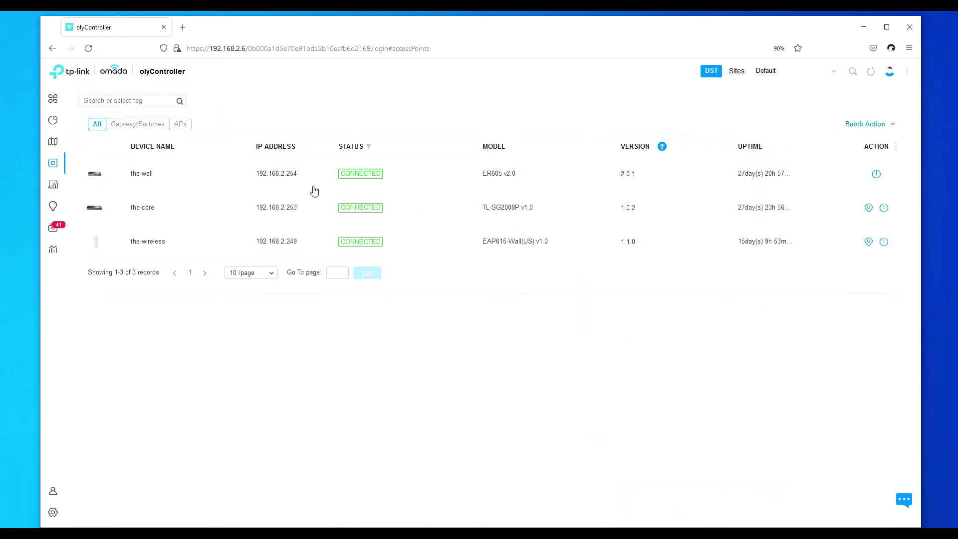
click(316, 219)
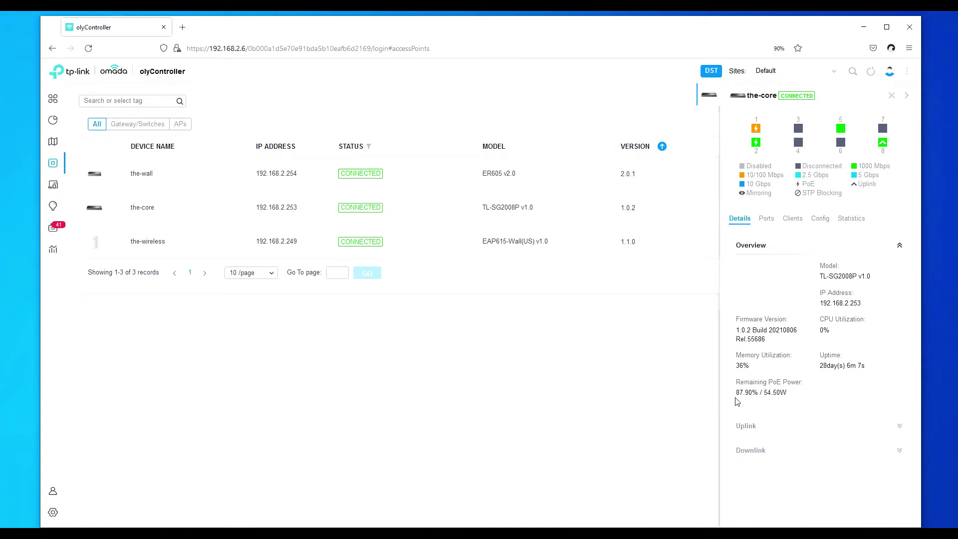
drag(739, 394, 789, 394)
click(789, 394)
Inspect the-core's port statuses, then close its details panel.
mouse_move(756, 131)
mouse_move(799, 148)
mouse_move(841, 132)
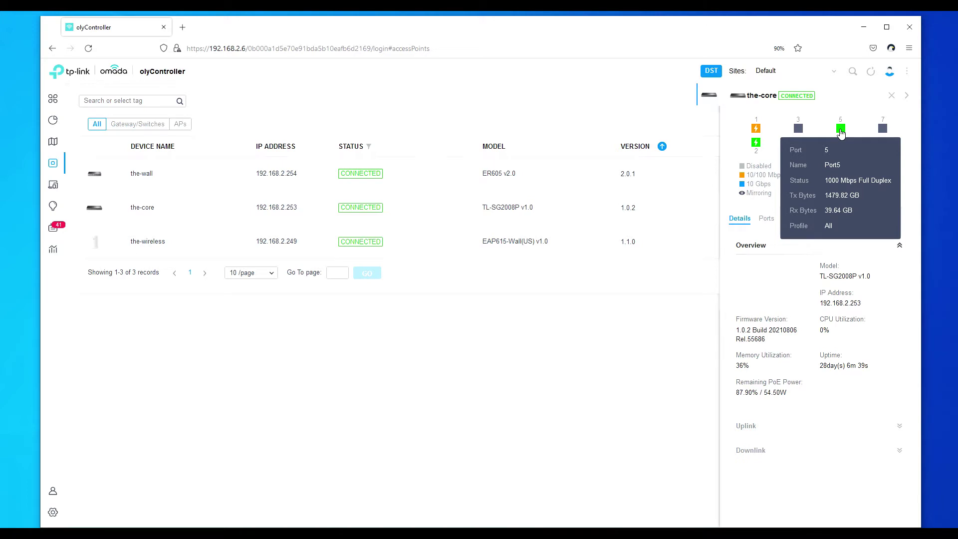
mouse_move(884, 145)
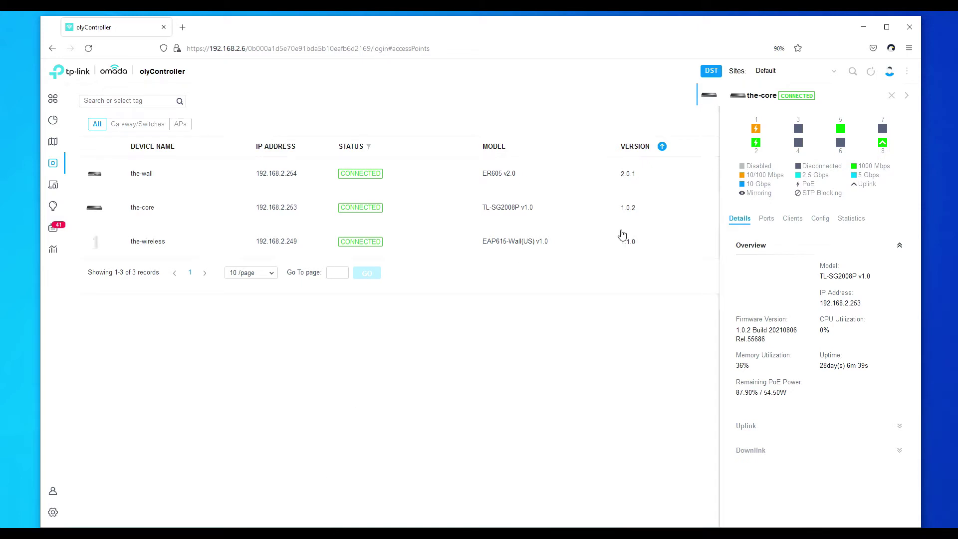
click(892, 95)
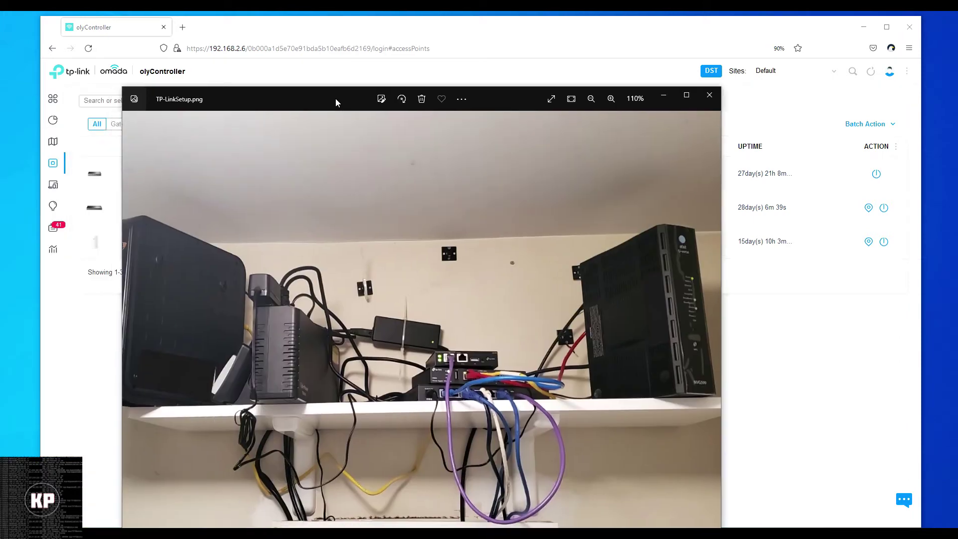
drag(336, 98, 311, 66)
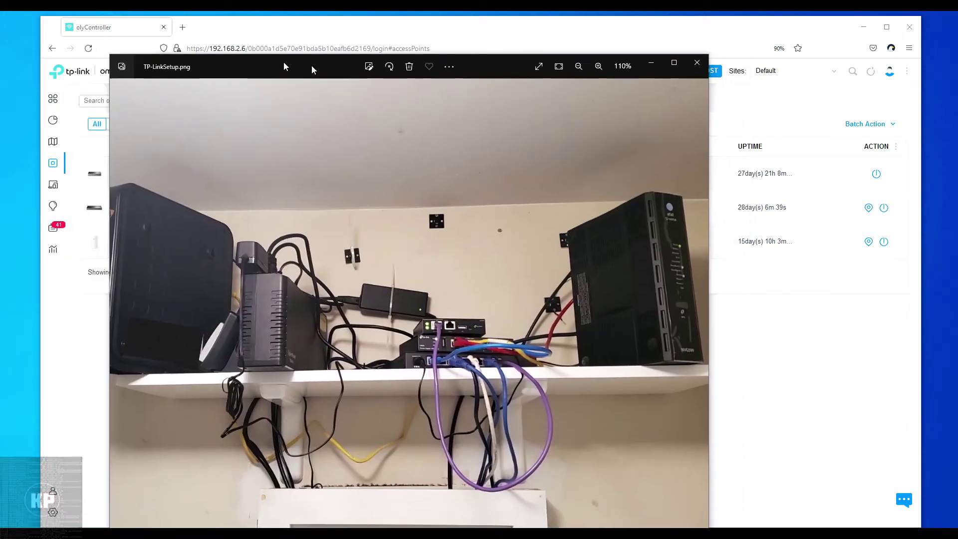
click(884, 242)
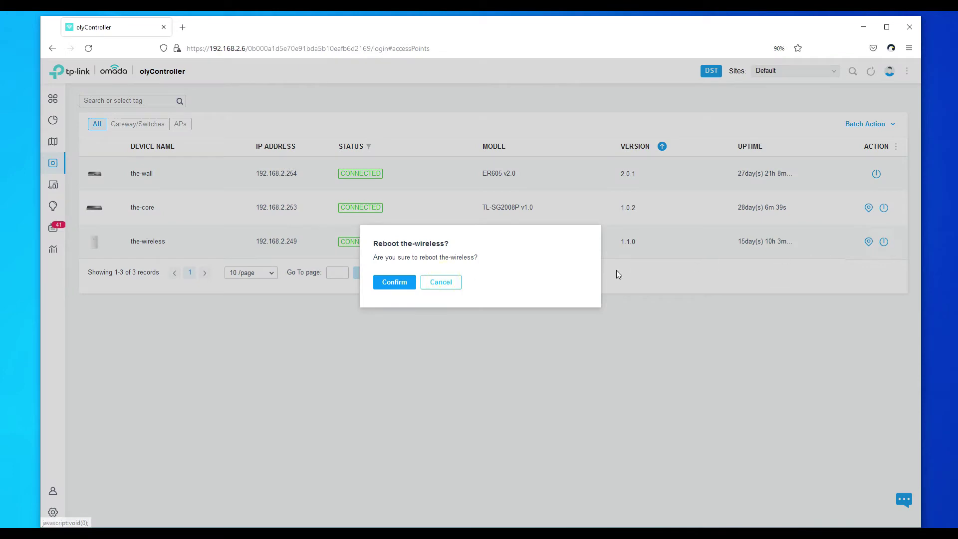
click(434, 285)
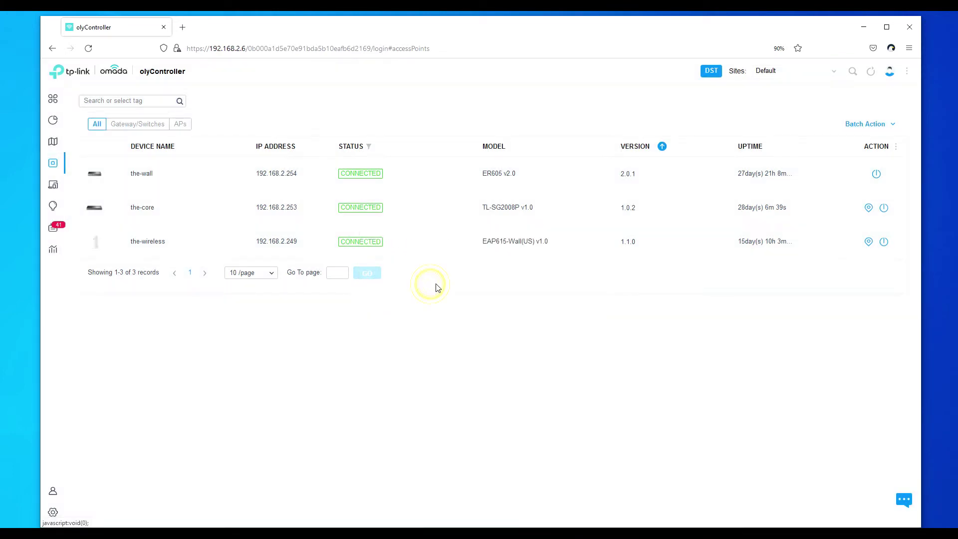
click(355, 249)
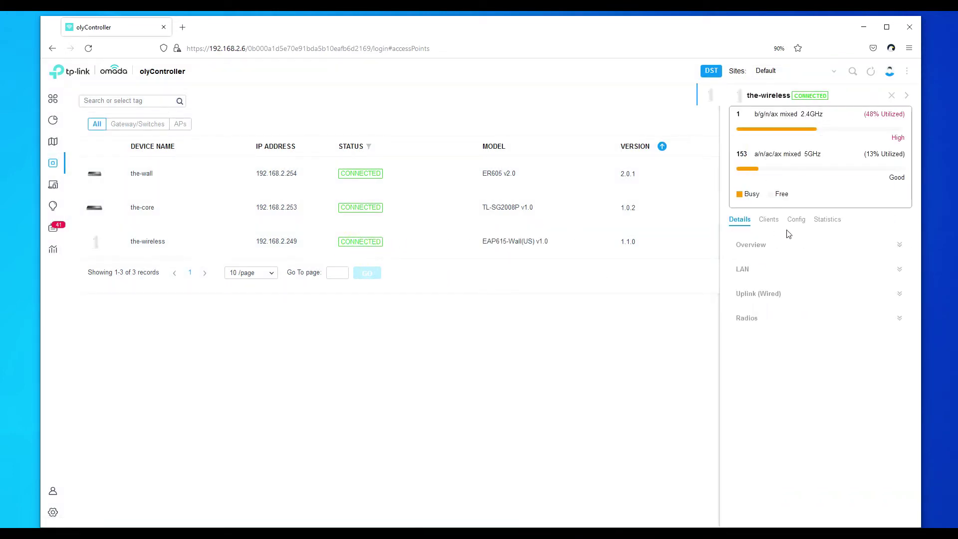
List the-wireless's 14 connected user clients, then bring up its Config settings.
click(767, 220)
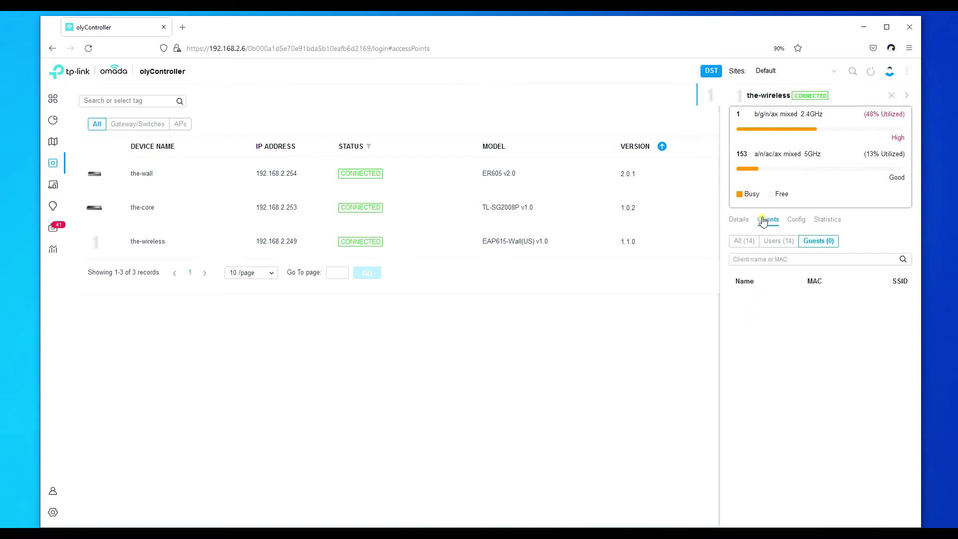
click(769, 247)
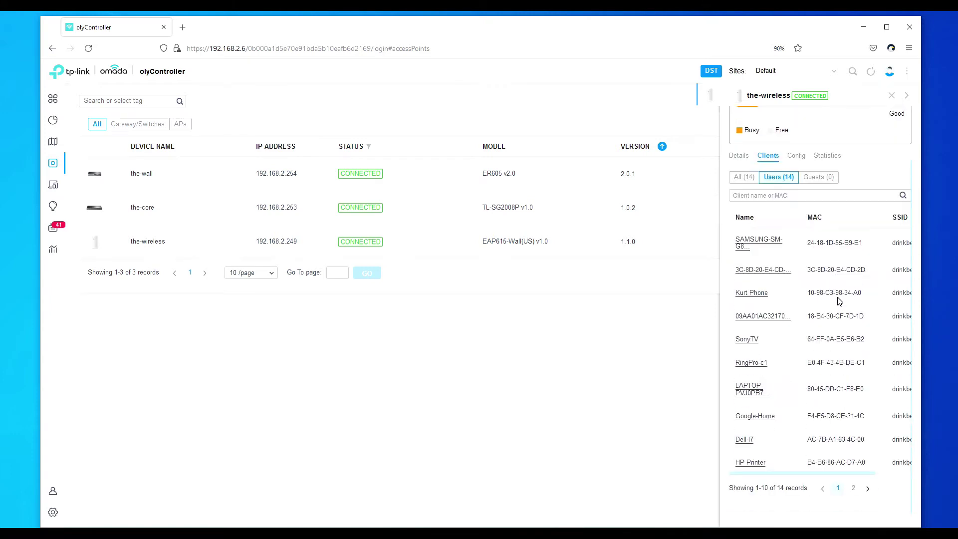
click(796, 220)
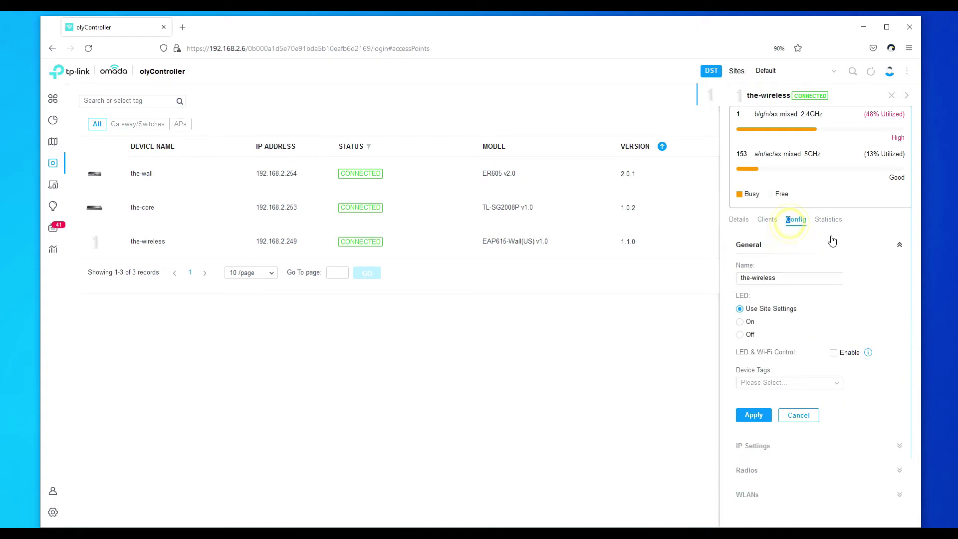
scroll(801, 290, down, 2)
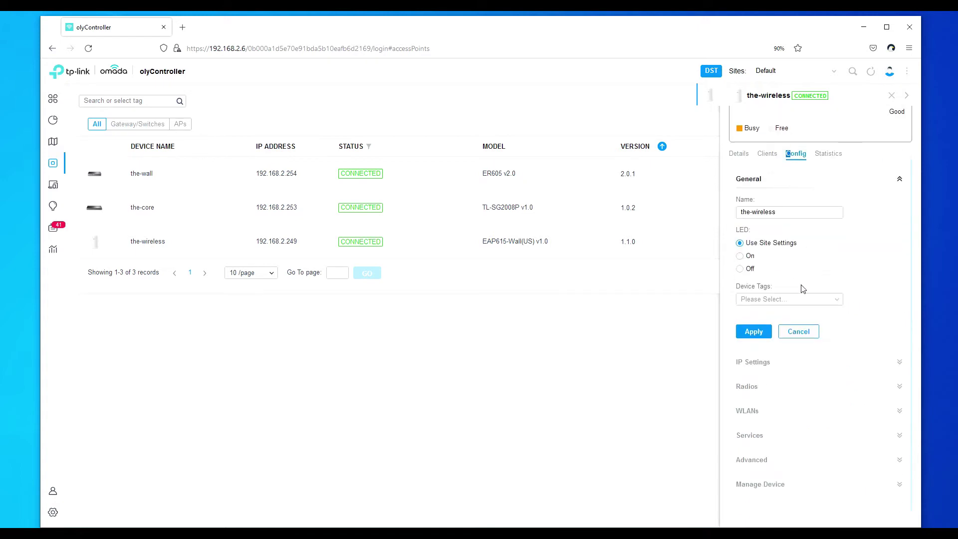
Expand and review the-wireless IP settings, then collapse the section.
click(900, 363)
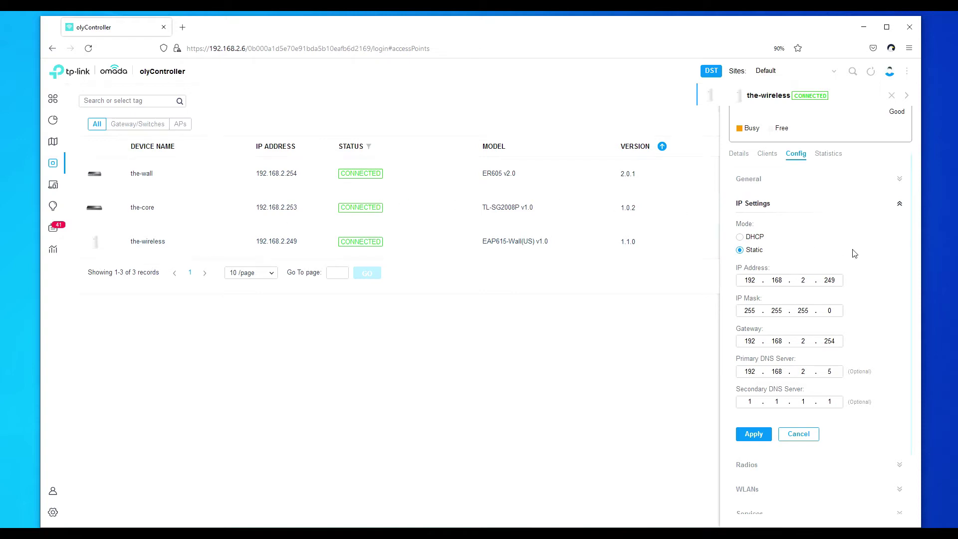
scroll(857, 257, down, 3)
scroll(857, 257, up, 2)
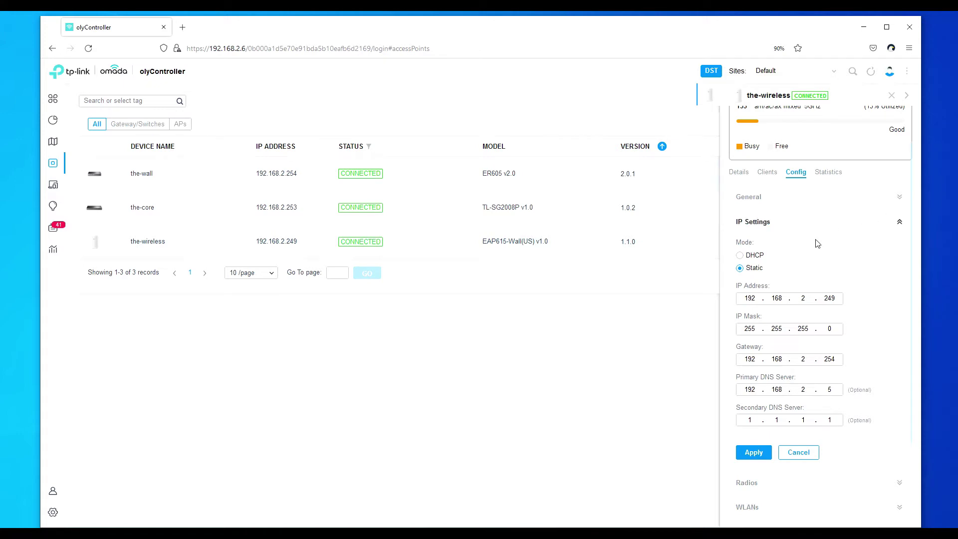
scroll(820, 253, down, 2)
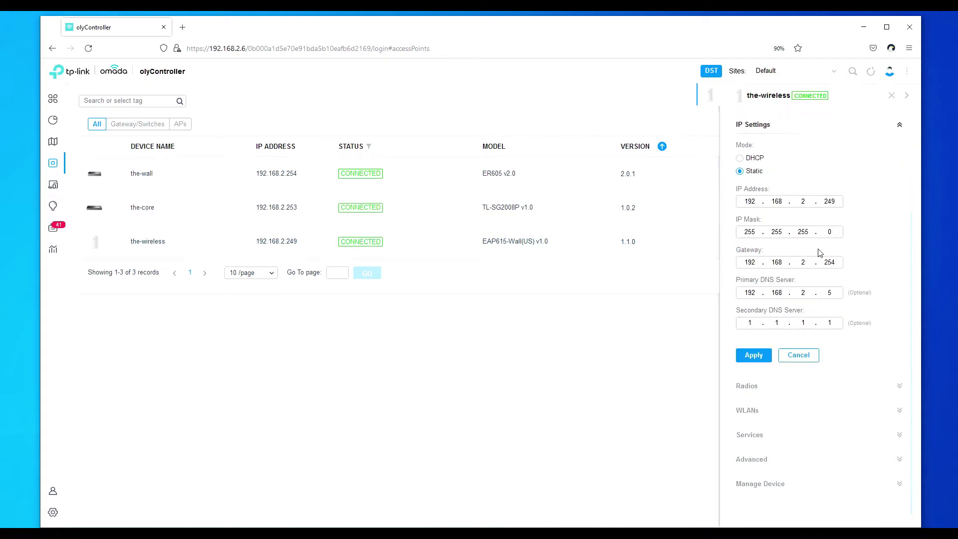
scroll(821, 253, up, 3)
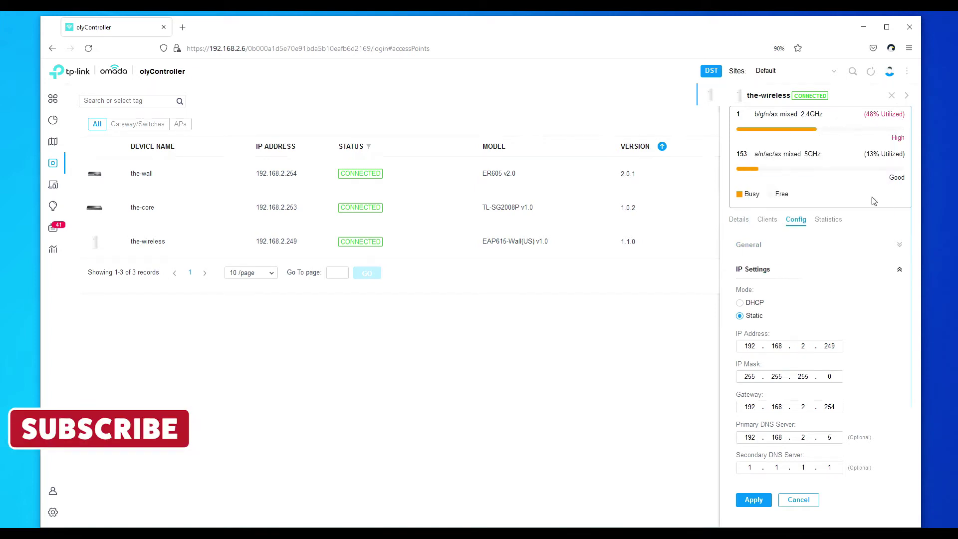
mouse_move(814, 130)
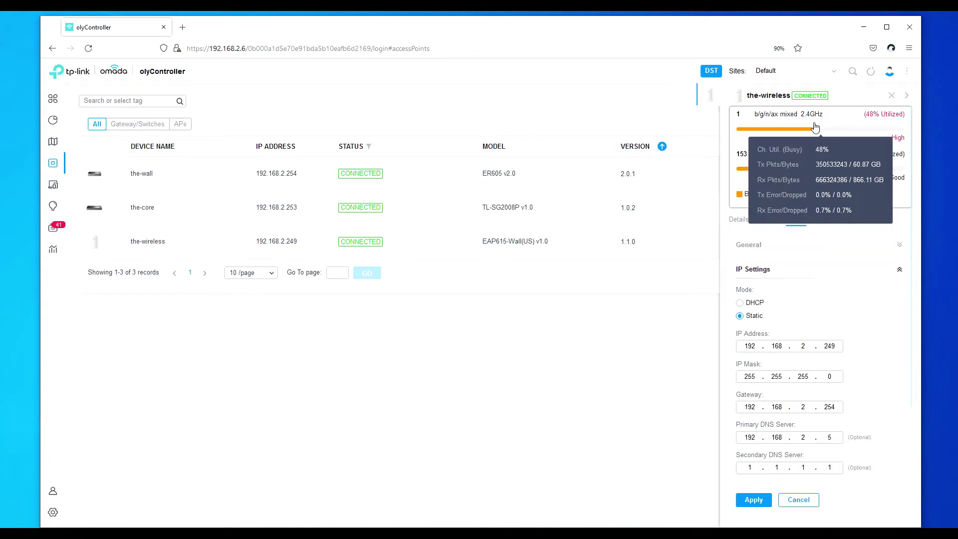
click(901, 272)
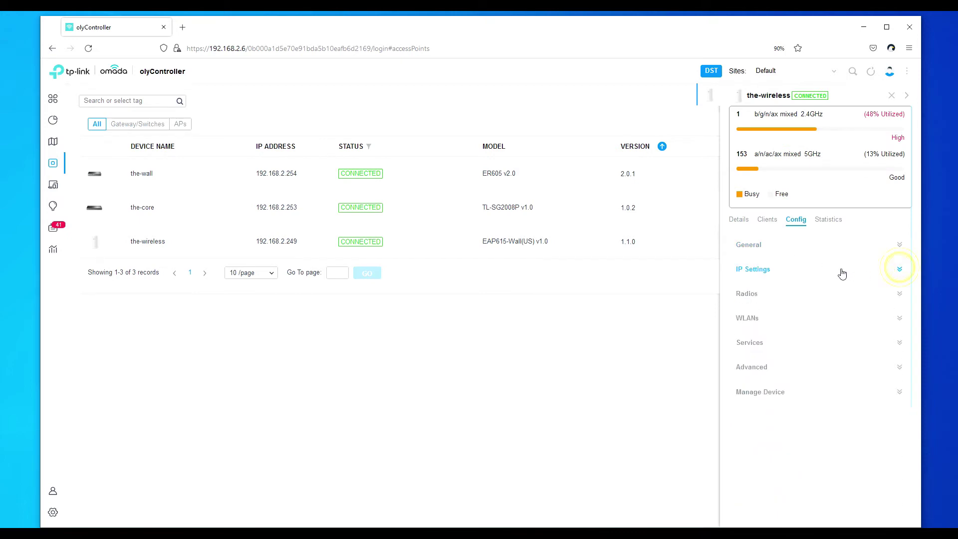
Check the-wireless CPU and channel statistics, then open the-wall gateway's details.
click(829, 220)
scroll(796, 301, down, 8)
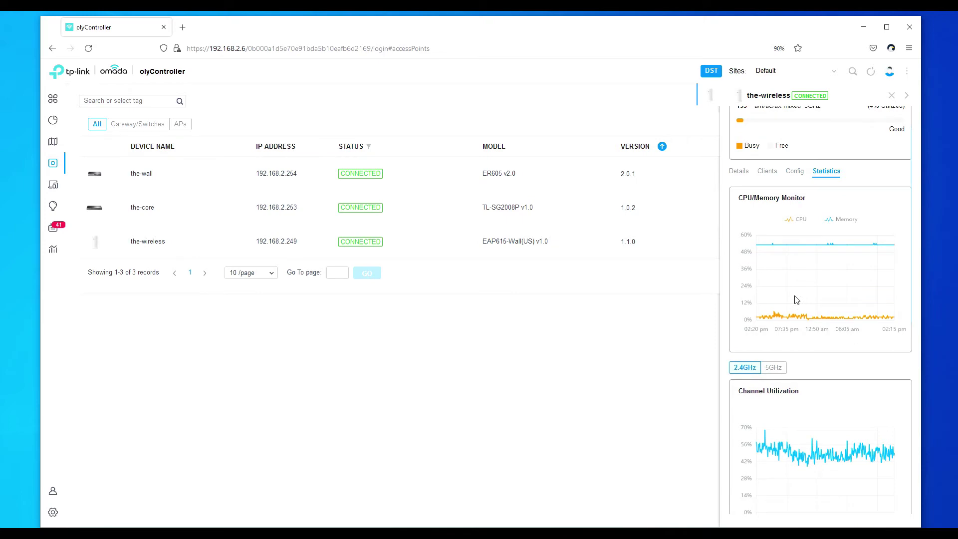
scroll(819, 299, up, 8)
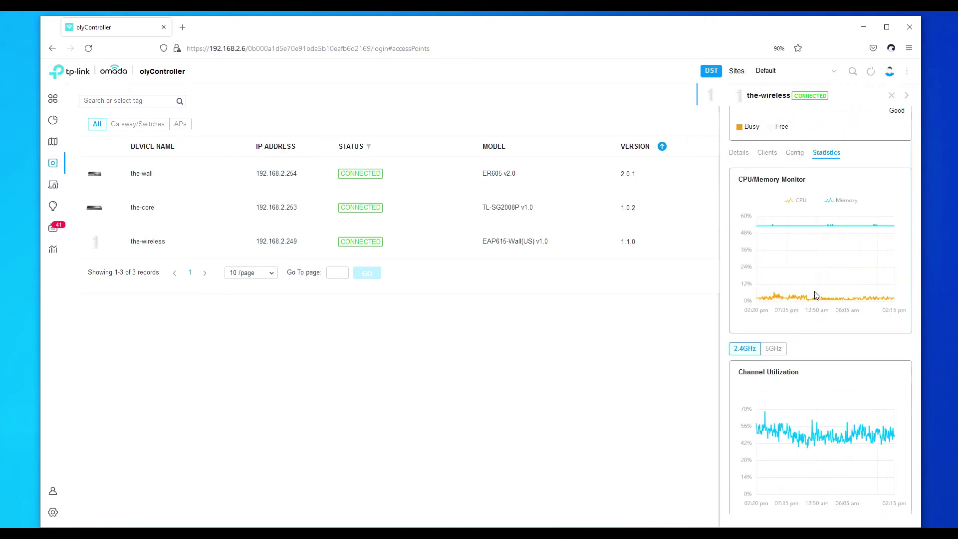
click(408, 186)
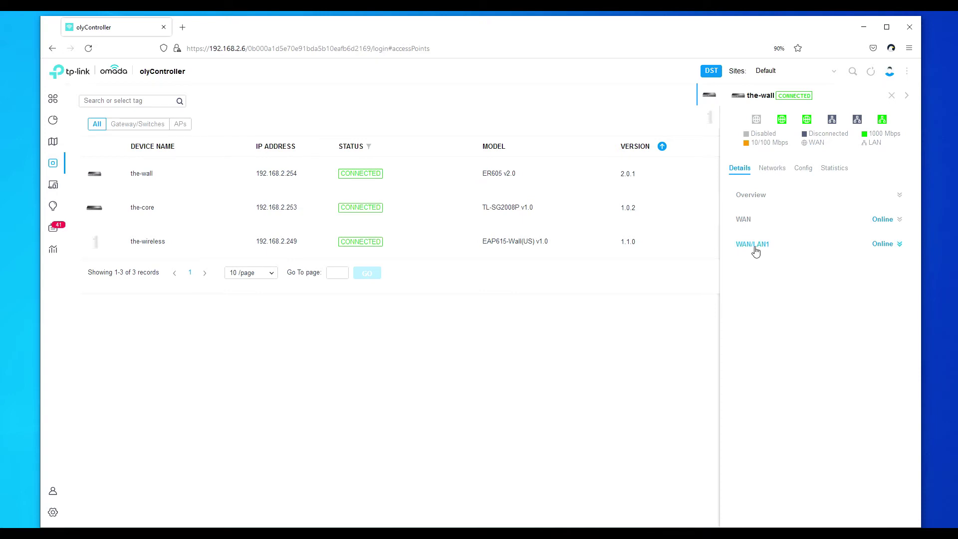
Check the-wall's WAN connection details and its LAN and Guest networks.
click(900, 219)
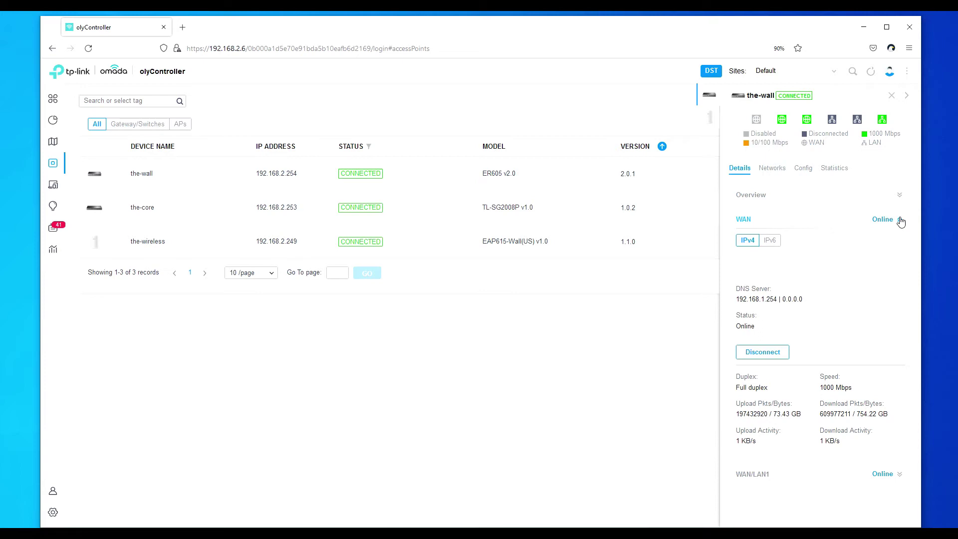
click(901, 222)
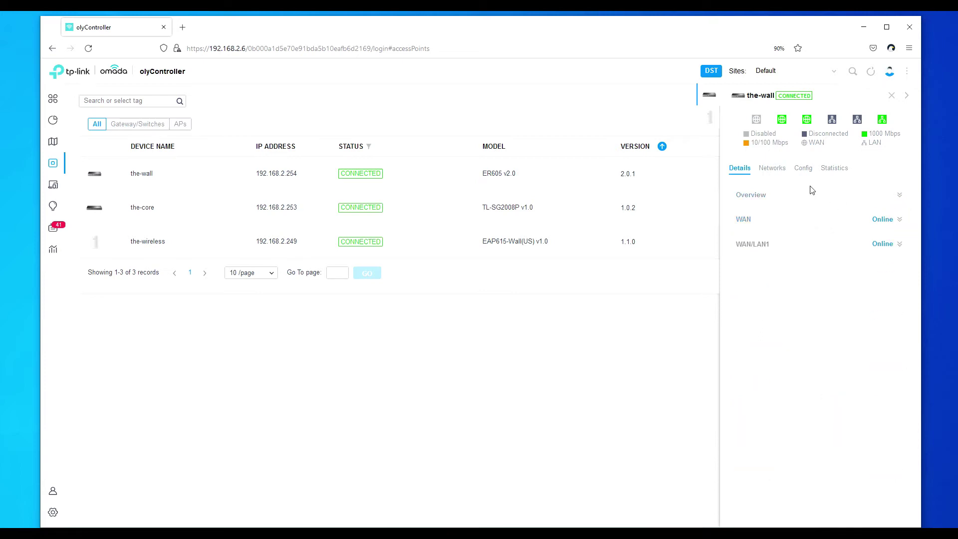
click(777, 175)
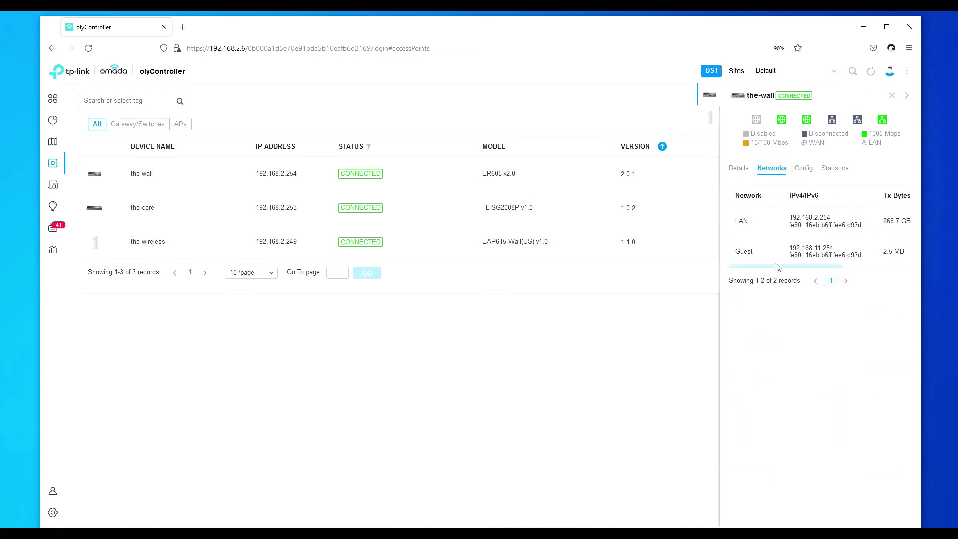
Review the-wall's Services configuration and CPU/memory statistics, then go to the client list.
click(806, 174)
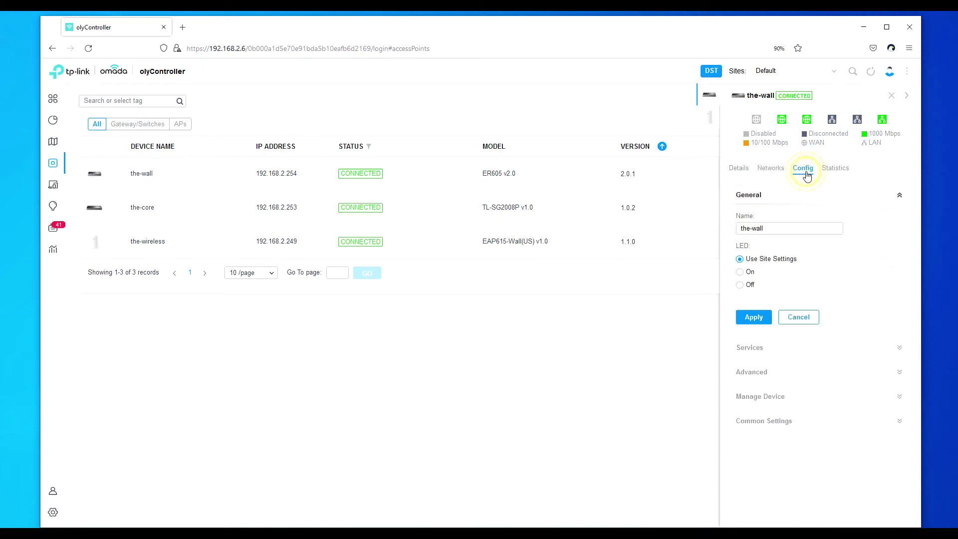
click(900, 346)
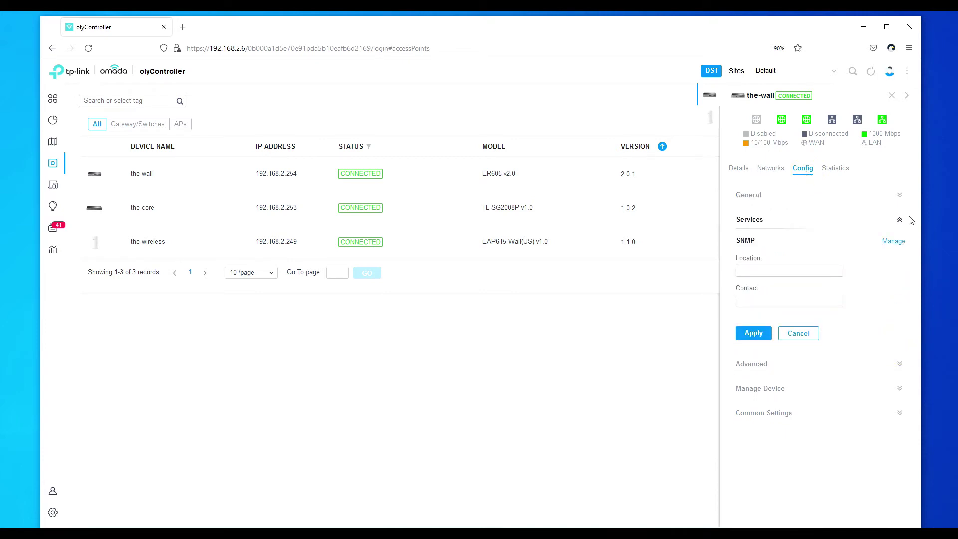
click(900, 222)
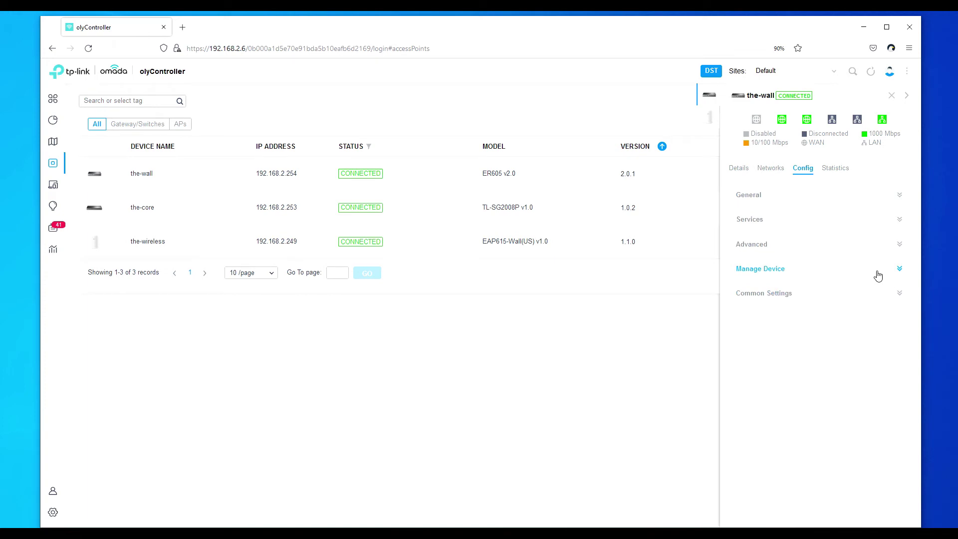
click(839, 169)
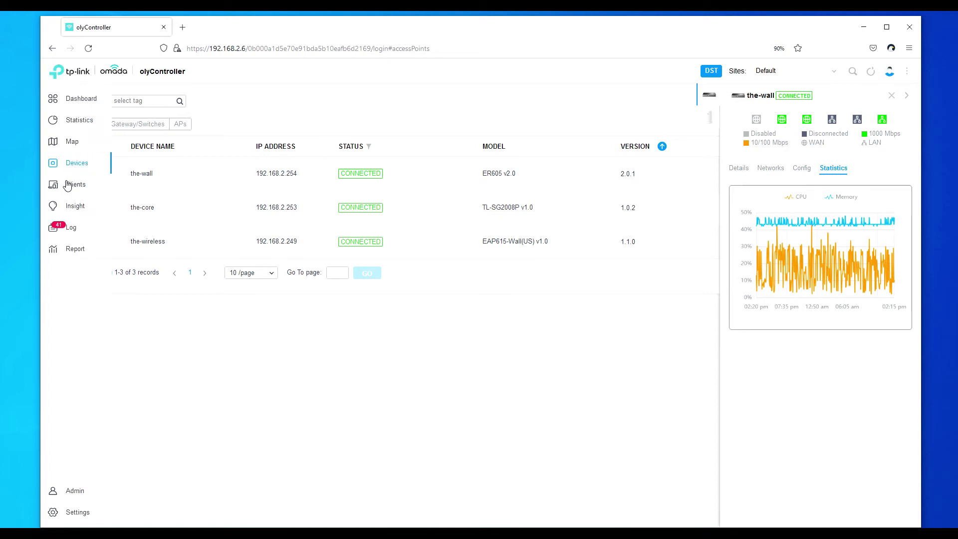
click(69, 185)
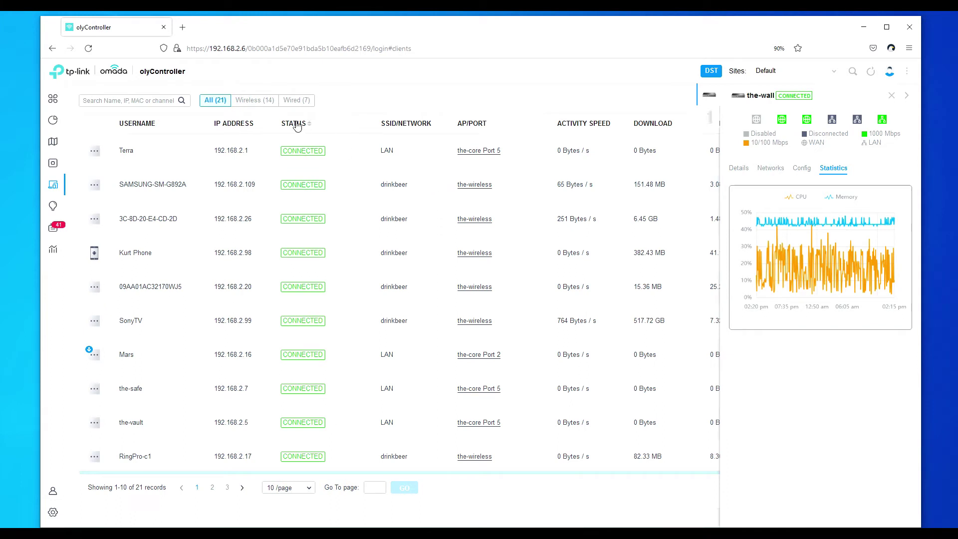
Filter clients to the 14 wireless, then the 7 wired, and close the device details panel.
click(261, 102)
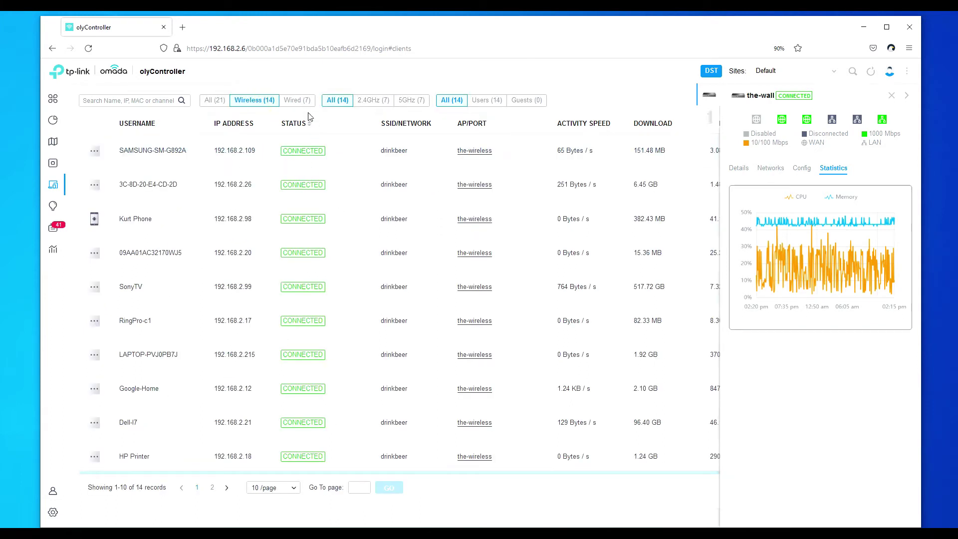
click(297, 100)
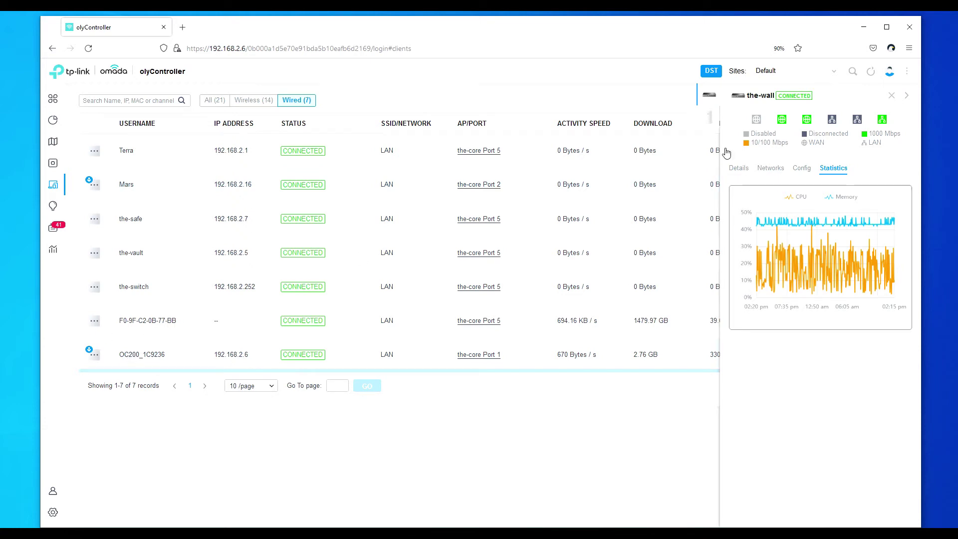
click(892, 96)
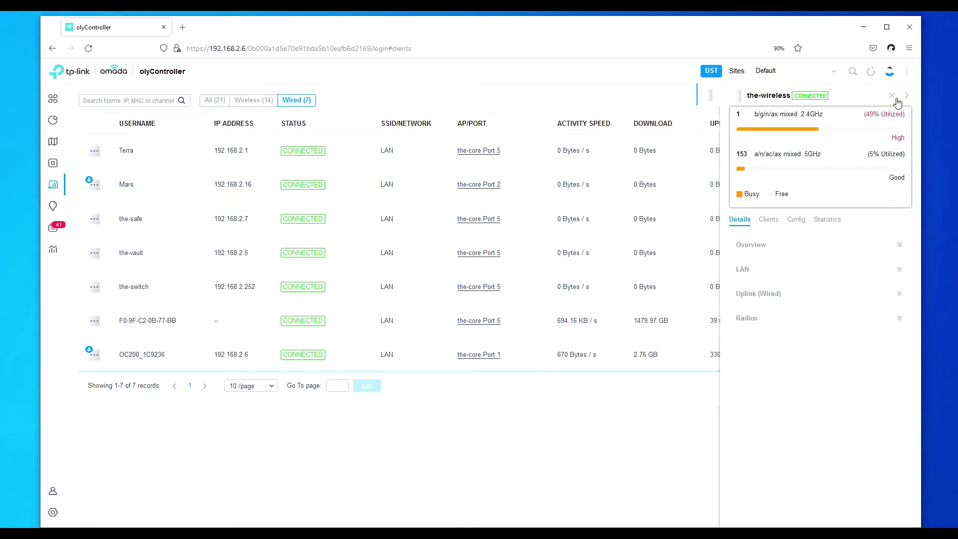
click(892, 95)
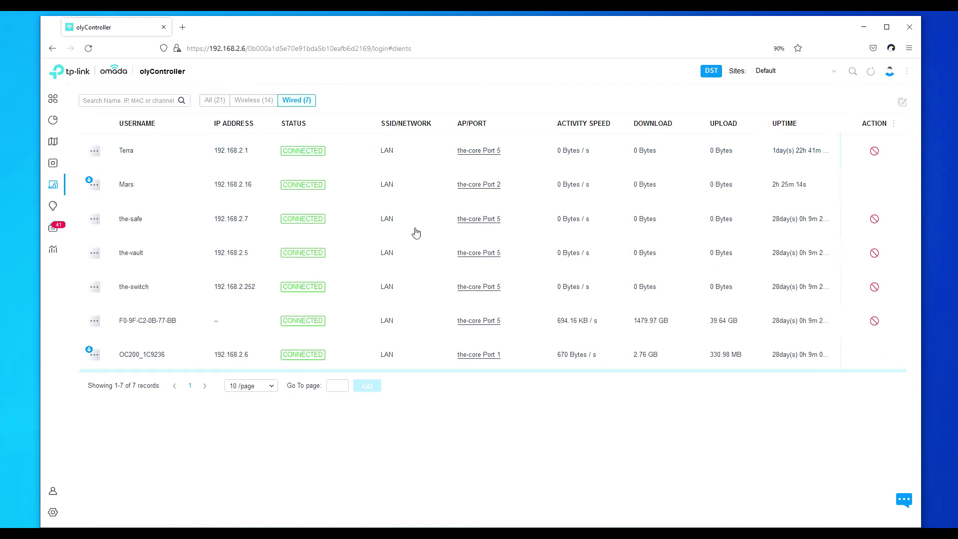
click(156, 101)
Show all 21 clients with the page size set to 100 /page.
click(218, 103)
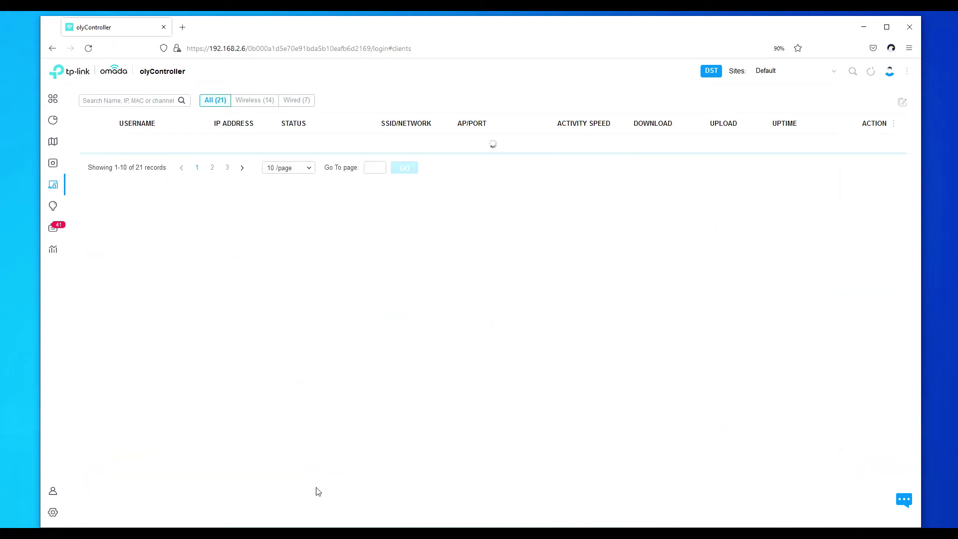
click(308, 489)
click(307, 490)
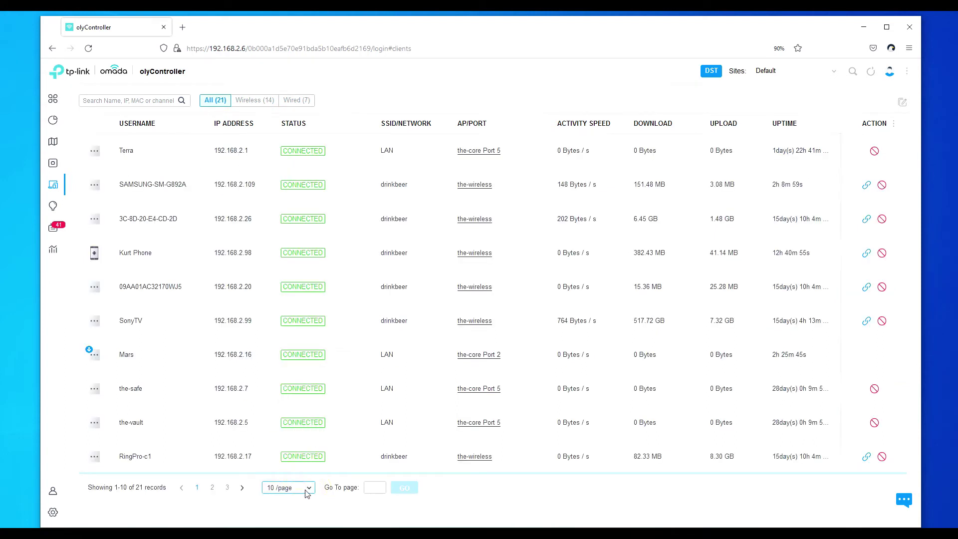
click(304, 489)
click(305, 491)
click(309, 489)
click(299, 469)
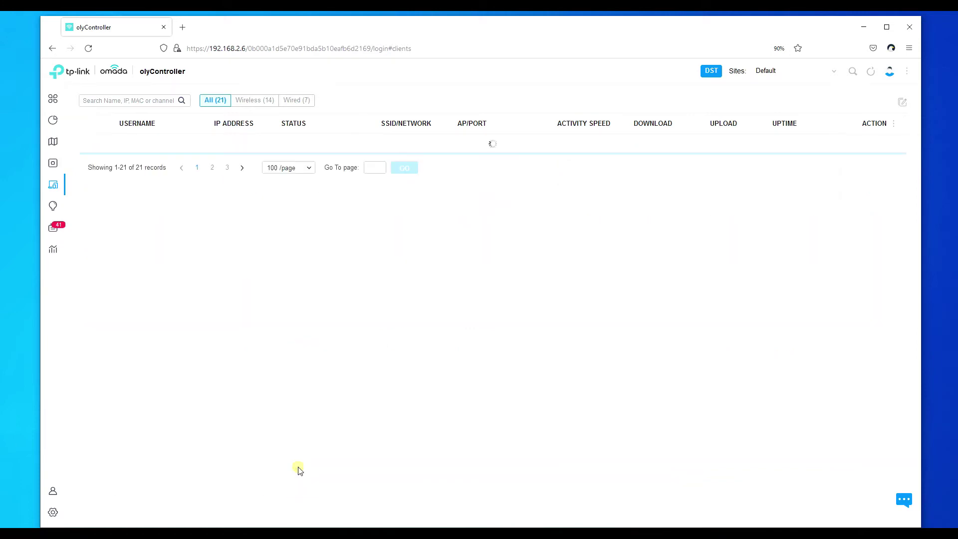
Scroll through the full client list, then open Insight's Known Clients history.
scroll(472, 289, down, 8)
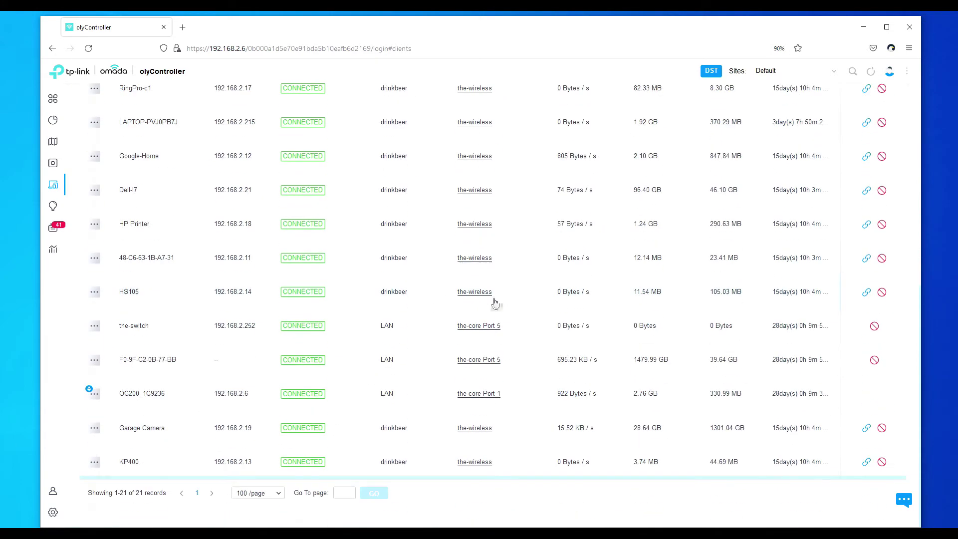
scroll(464, 327, up, 8)
scroll(417, 339, down, 8)
scroll(338, 449, up, 8)
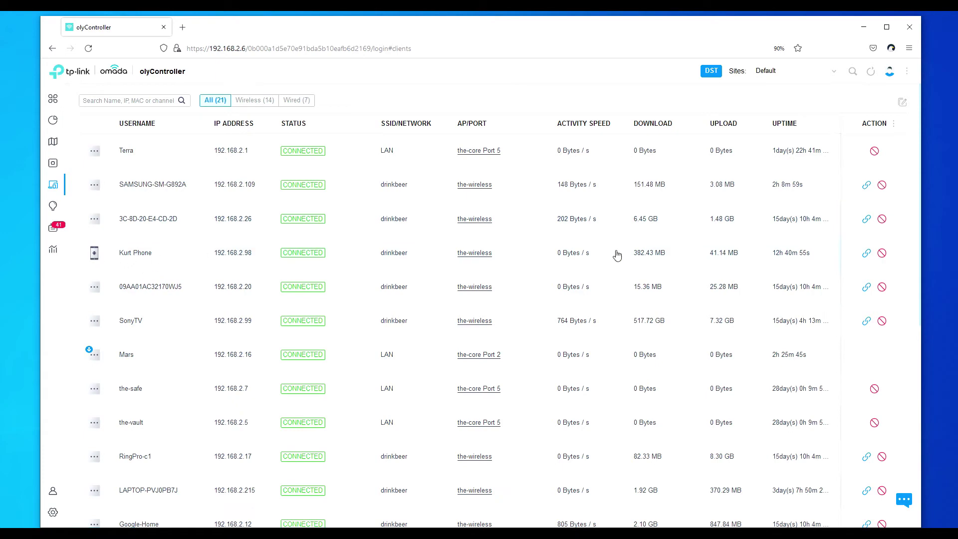
scroll(510, 277, down, 5)
scroll(514, 284, down, 2)
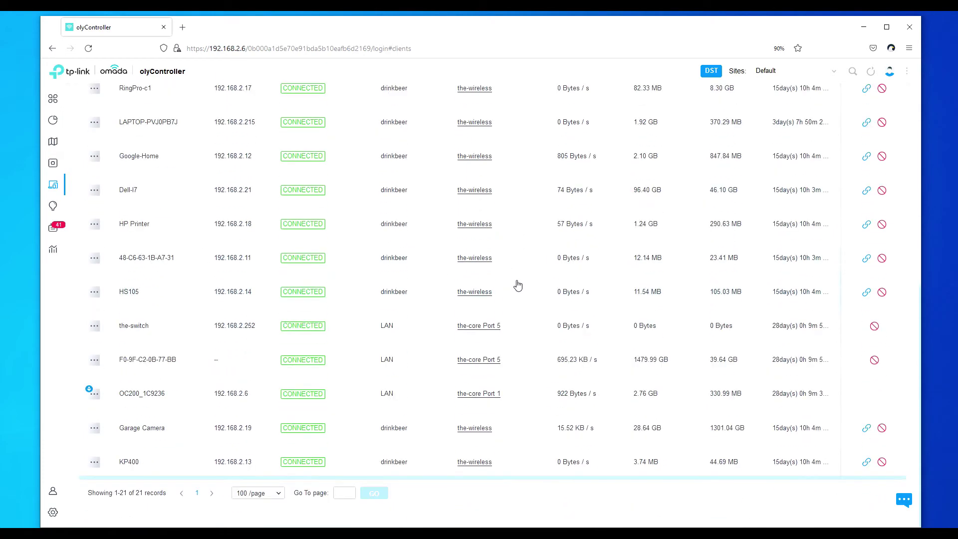
scroll(519, 284, up, 9)
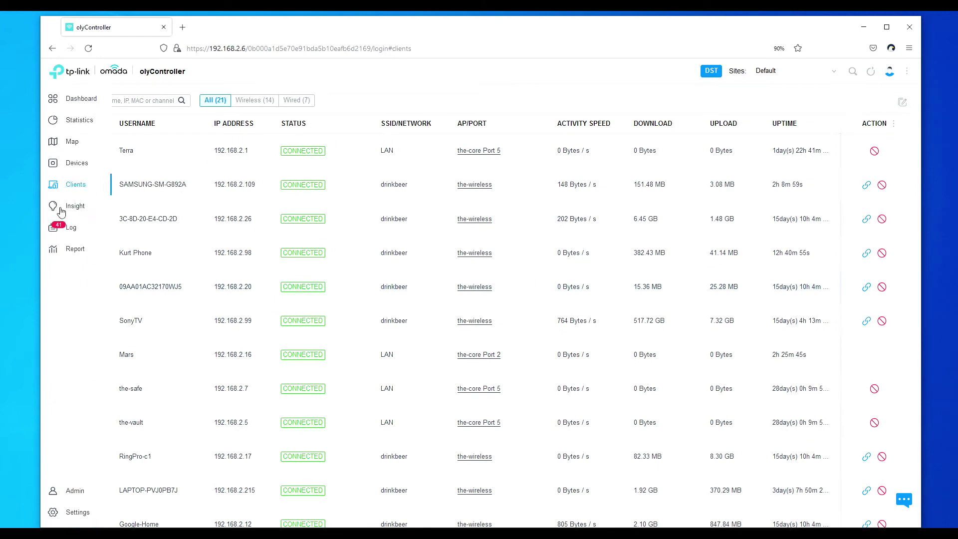
click(72, 207)
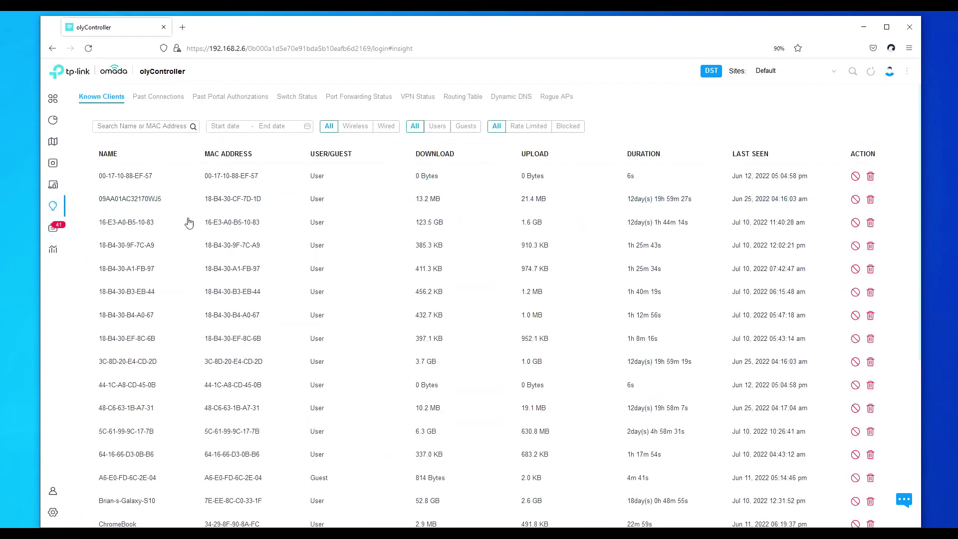
Review the Known Clients, Past Connections and Past Portal Authorizations lists.
scroll(257, 265, down, 5)
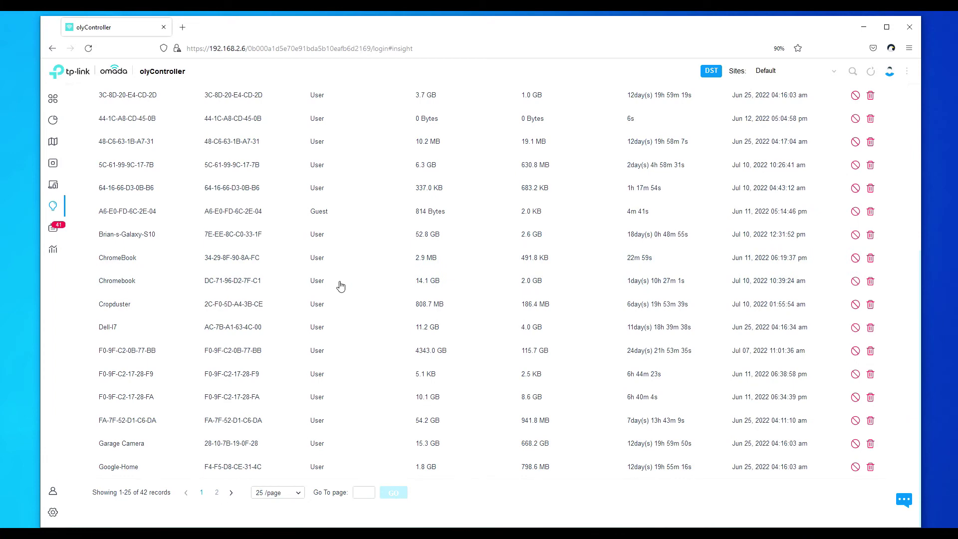
scroll(422, 292, up, 5)
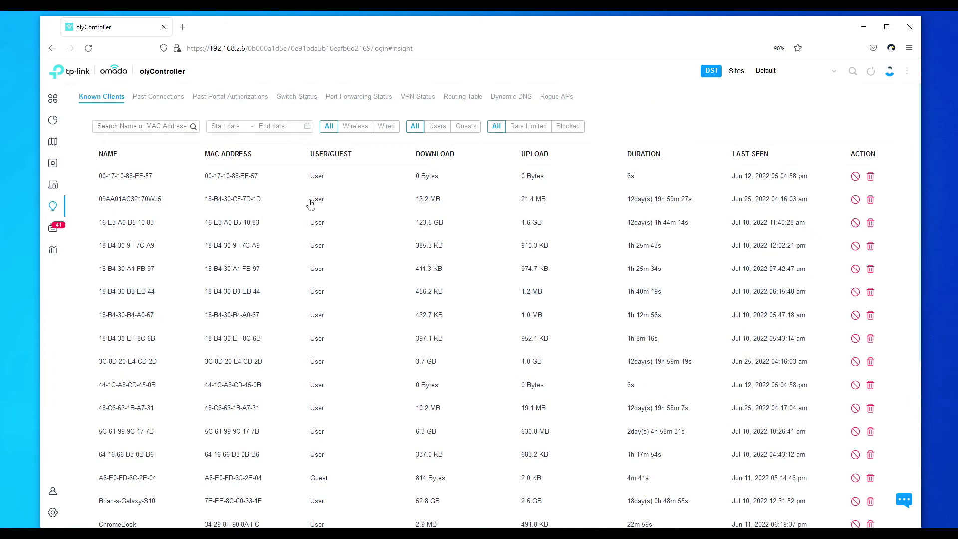
click(160, 98)
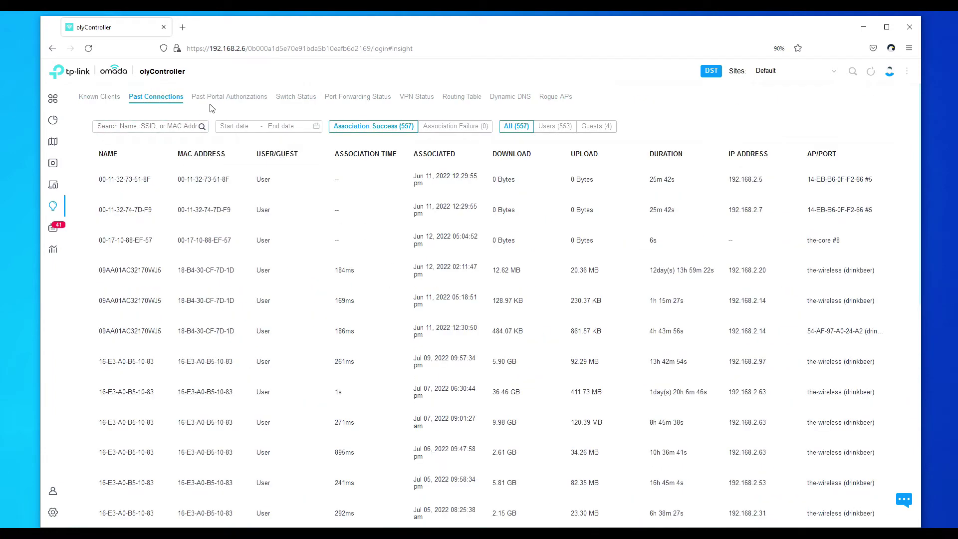
click(227, 100)
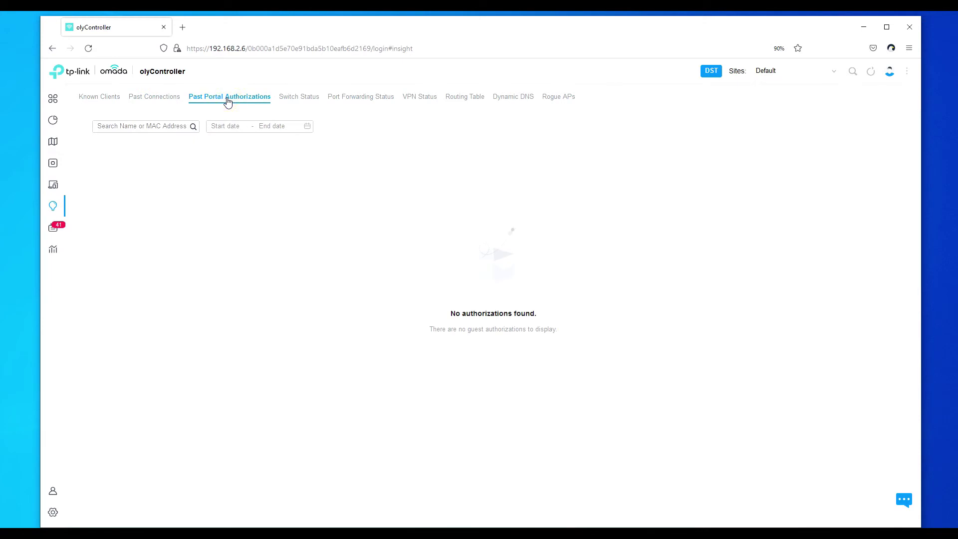
Inspect the-core's Switch Status, noting port 2's 4.7W PoE and 928.05 TX.
click(294, 102)
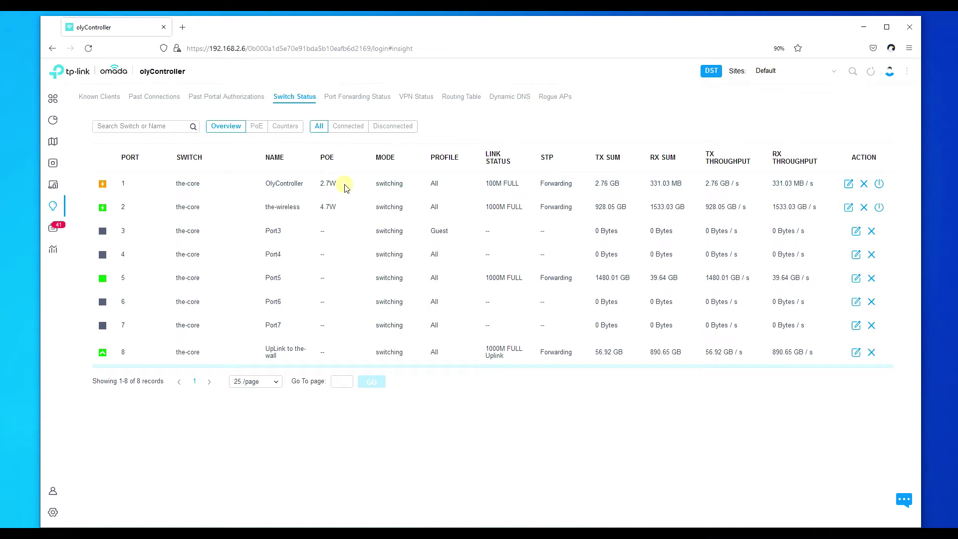
double_click(347, 211)
double_click(709, 205)
click(848, 208)
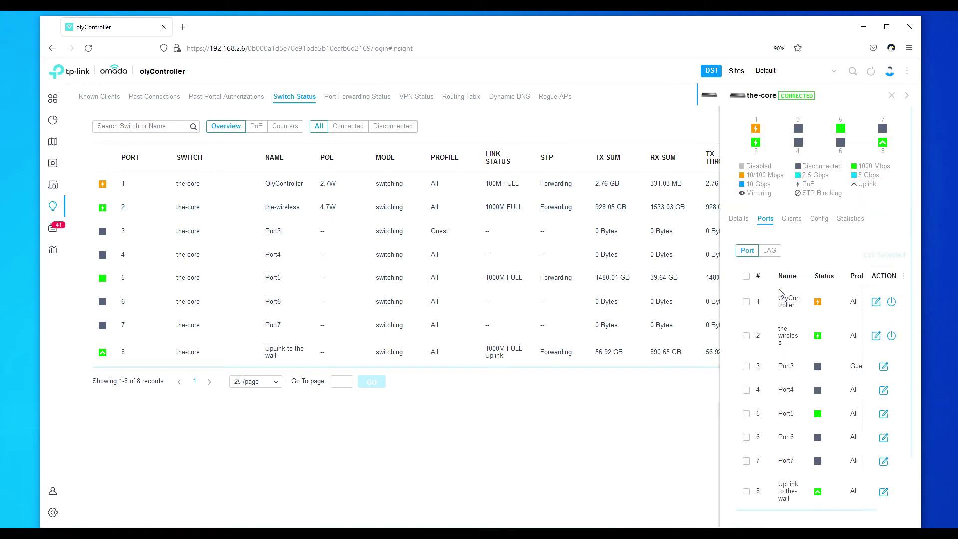
click(893, 97)
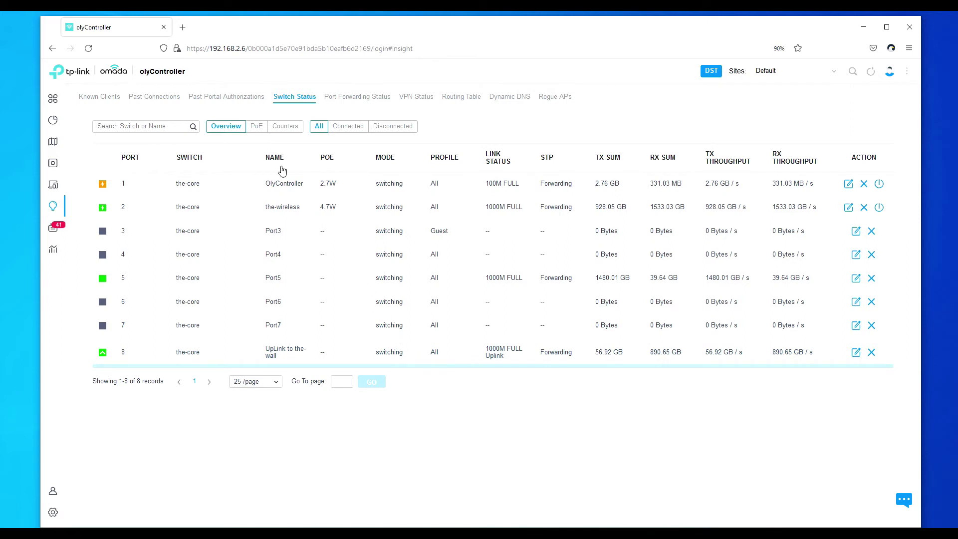
View the switch ports' PoE and Counters figures, then connected and disconnected ports.
click(254, 128)
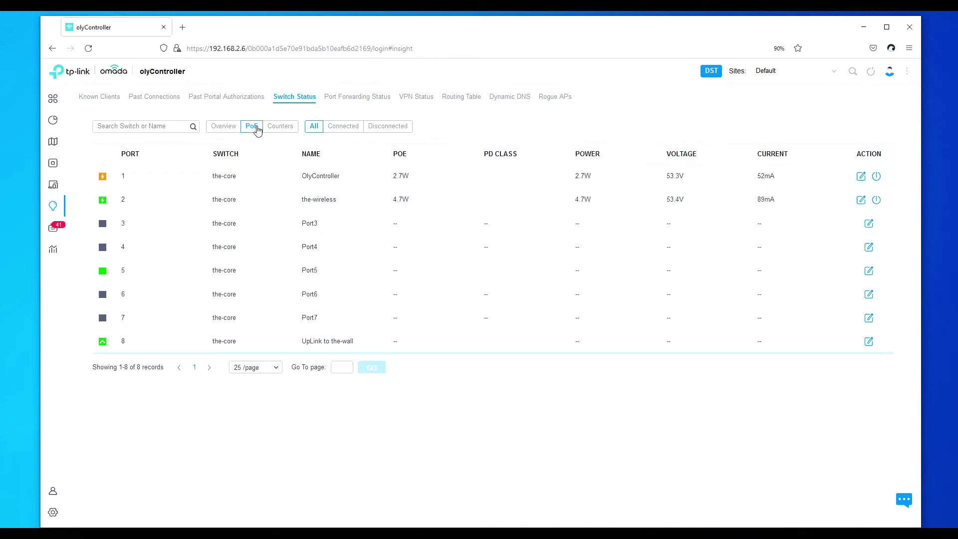
click(284, 130)
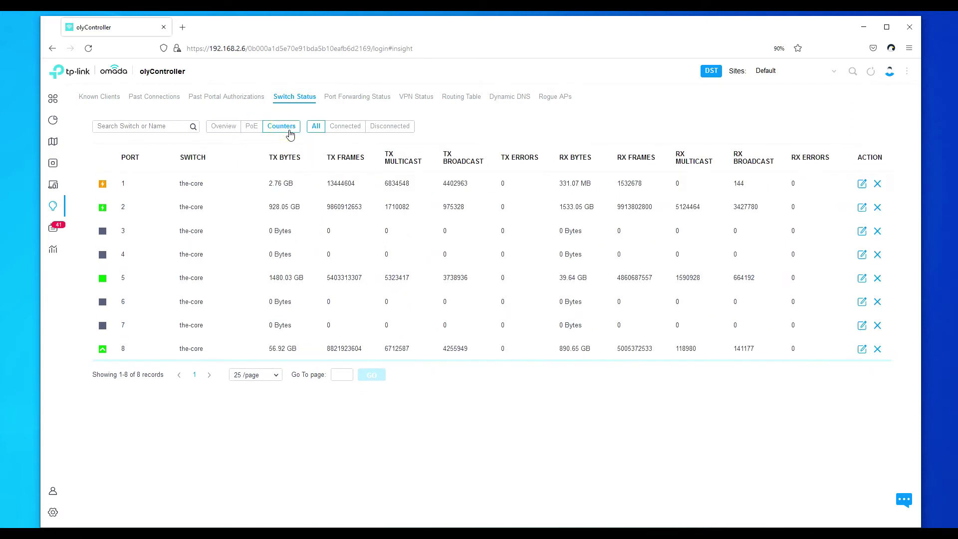
click(344, 129)
click(391, 128)
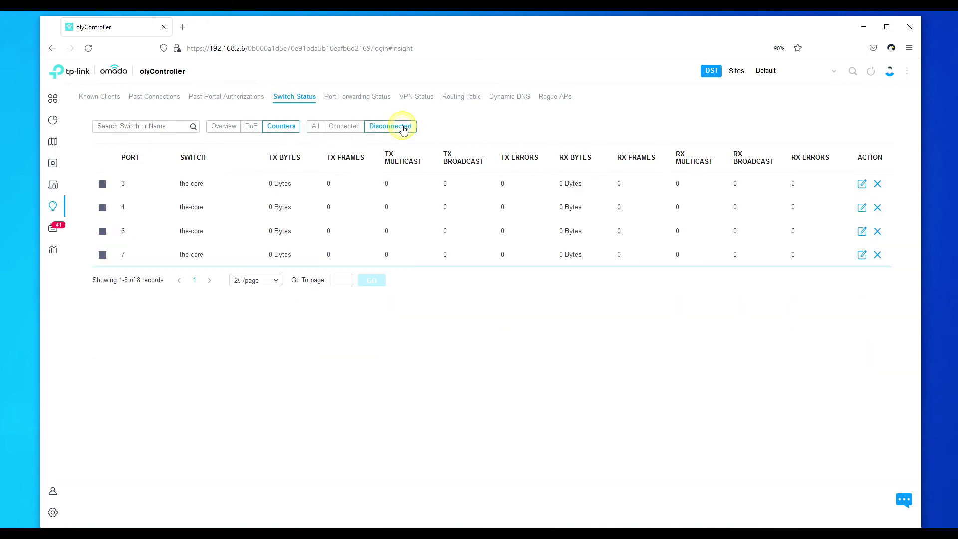
Check the Port Forwarding status, including the Terra rule.
click(341, 97)
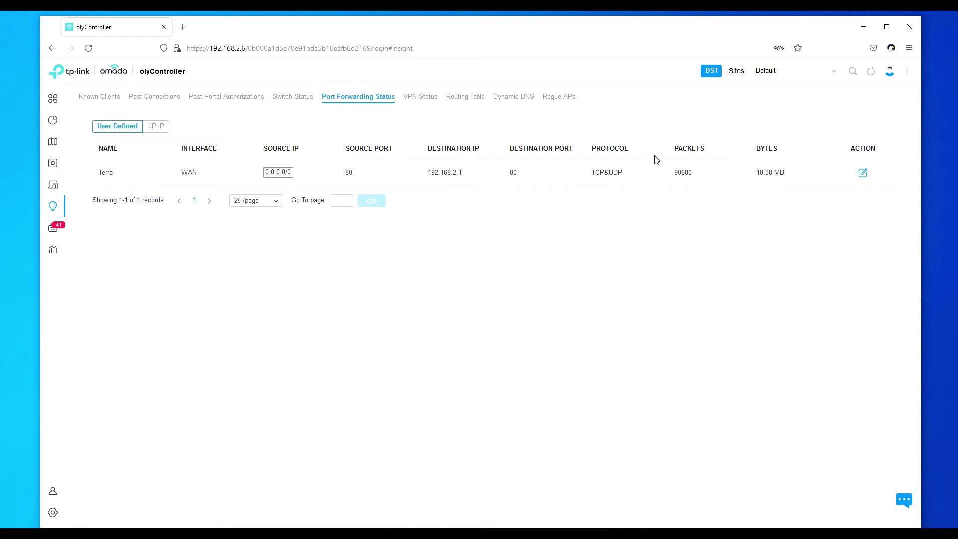
double_click(122, 176)
click(126, 177)
Review VPN, Dynamic DNS, Routing Table and Rogue APs status, then open the Log.
click(413, 103)
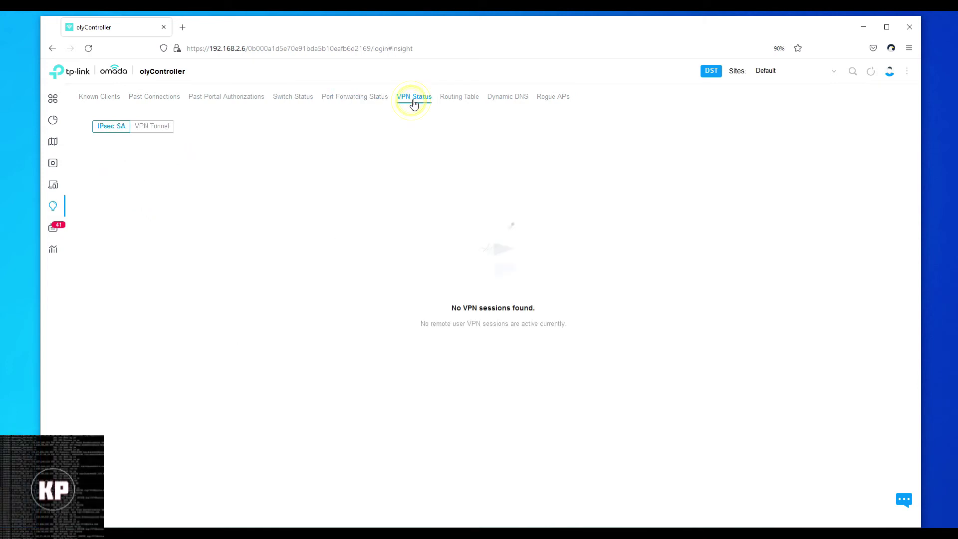
click(503, 98)
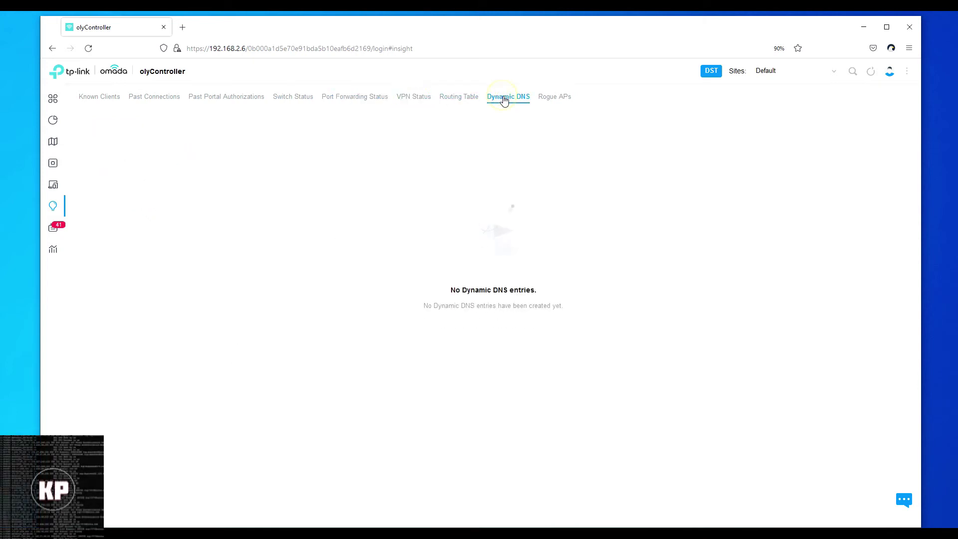
click(458, 100)
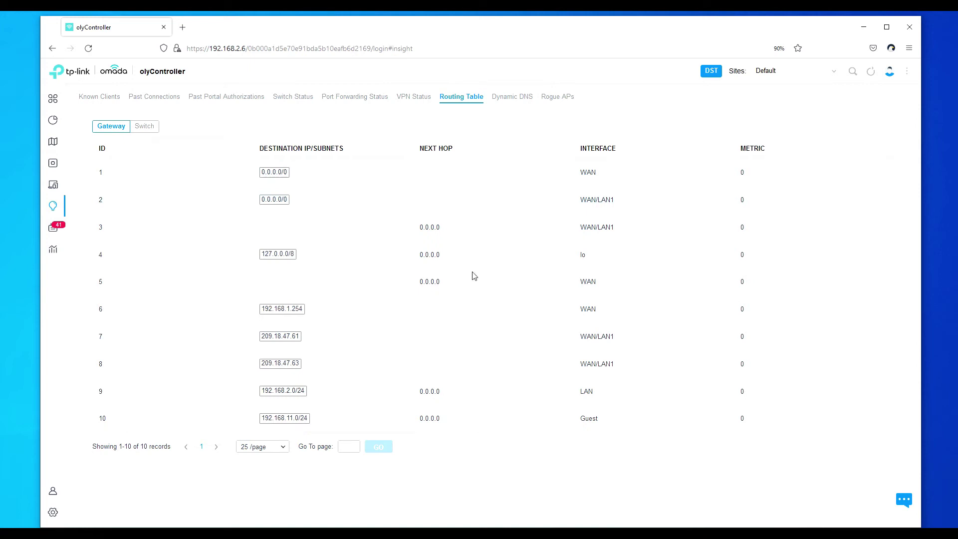
click(521, 98)
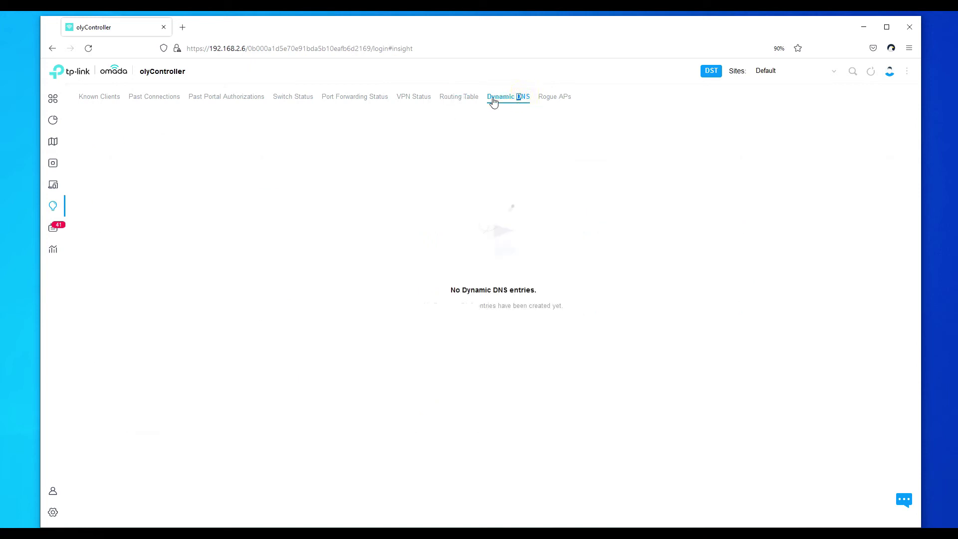
click(557, 99)
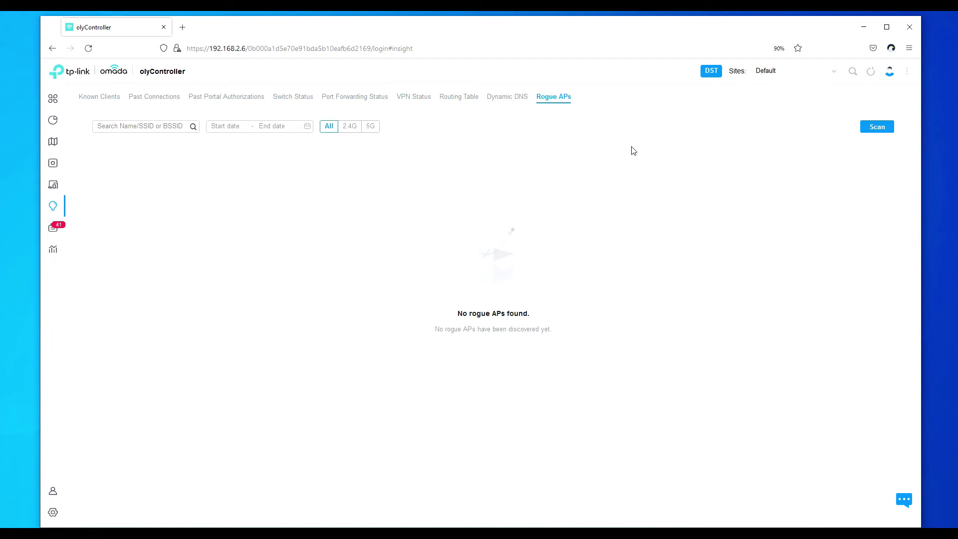
click(56, 228)
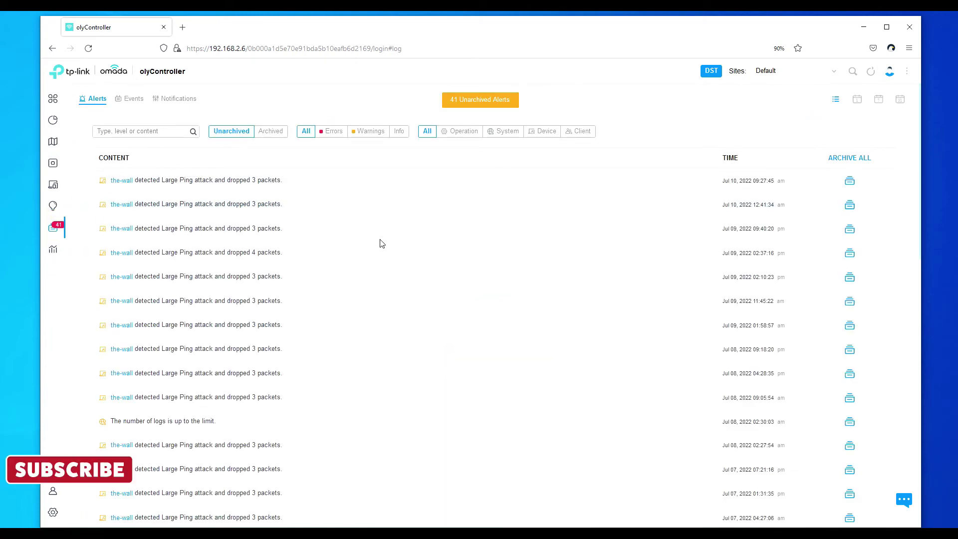
Switch the alert log to Archived alerts, then open the Report summary.
click(281, 140)
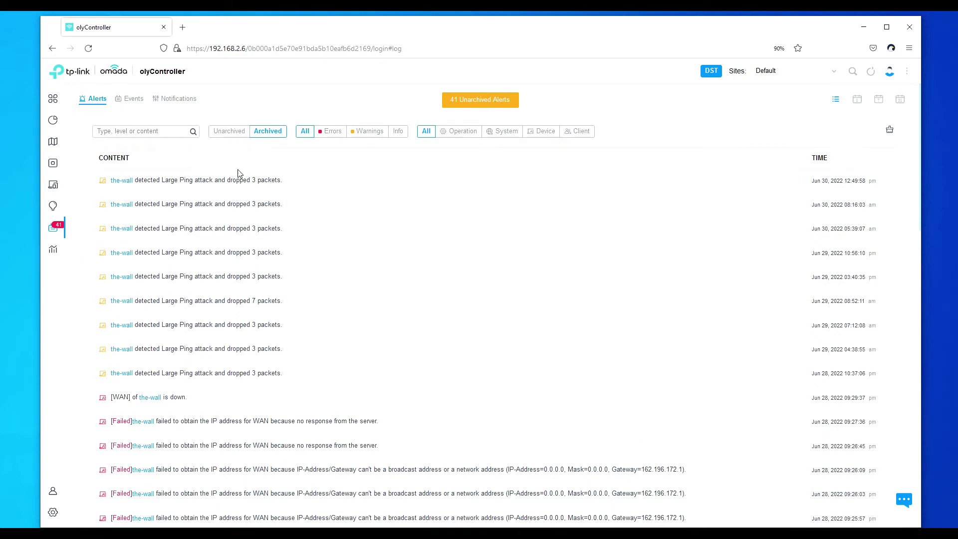
click(52, 249)
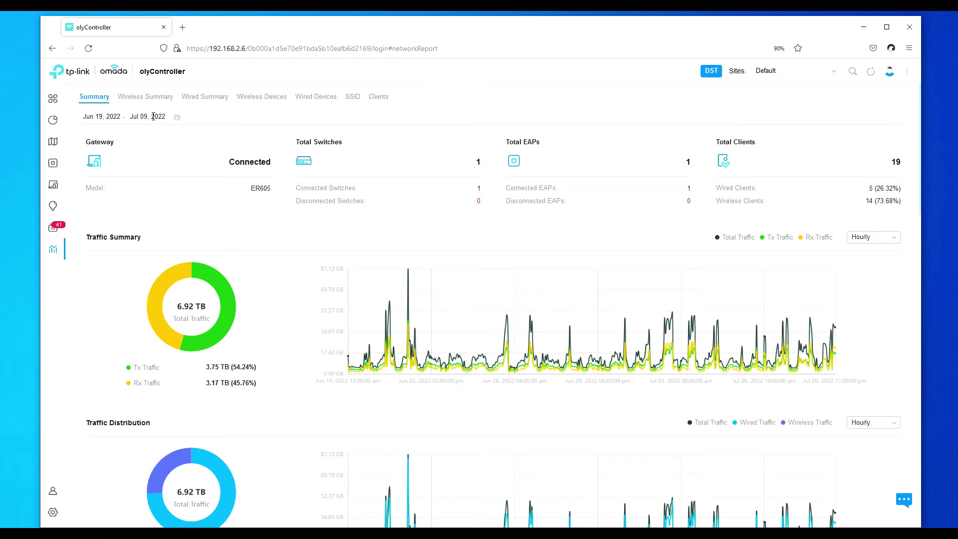
Switch the Traffic Summary chart to Daily, then back to Hourly.
mouse_move(194, 274)
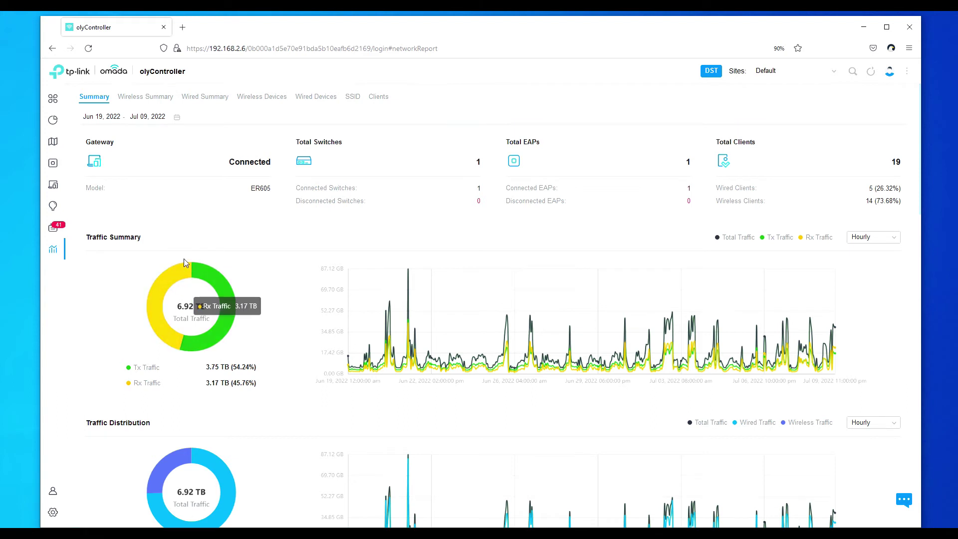
mouse_move(156, 279)
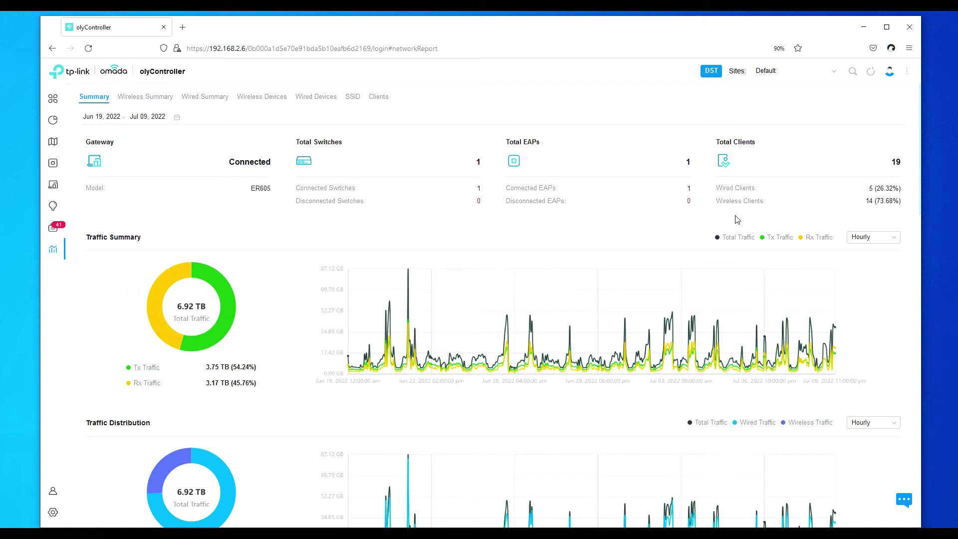
click(893, 237)
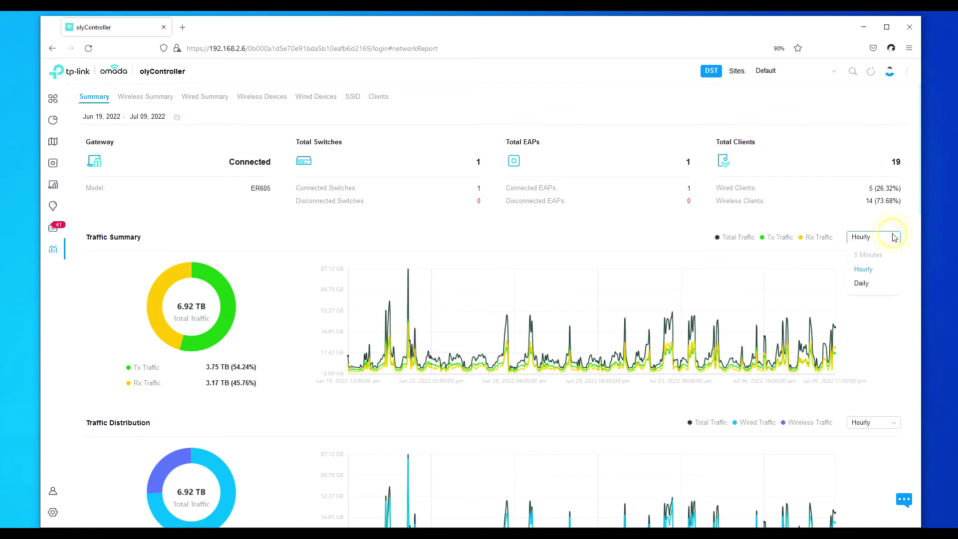
click(871, 282)
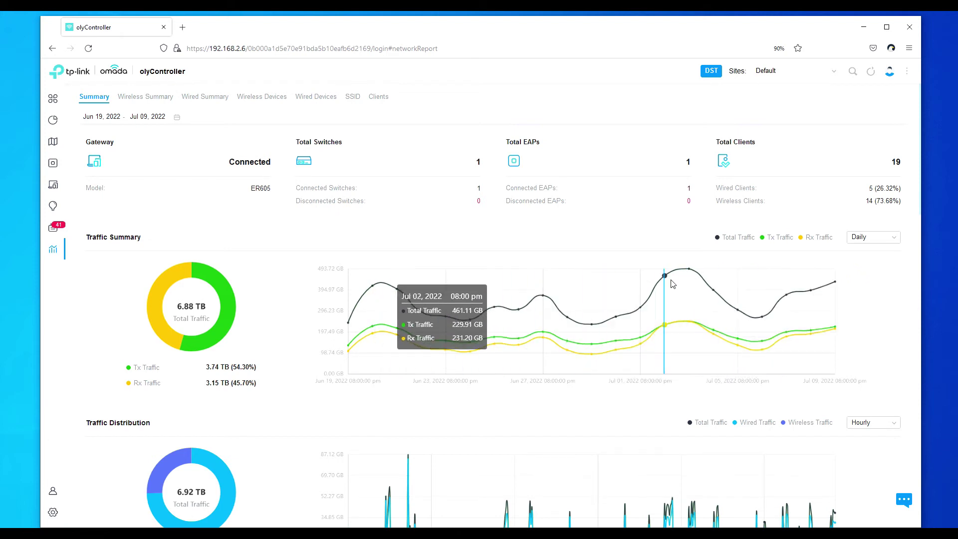
click(892, 237)
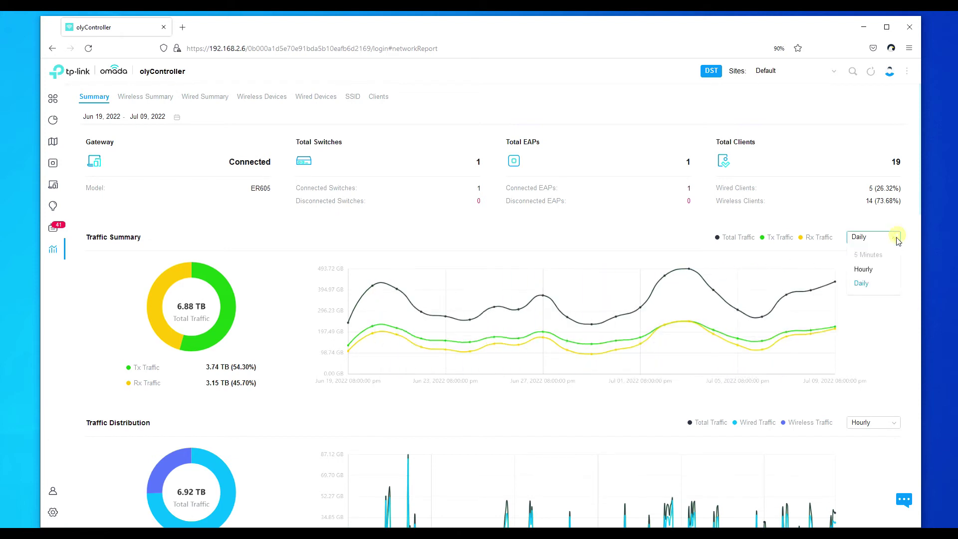
click(865, 271)
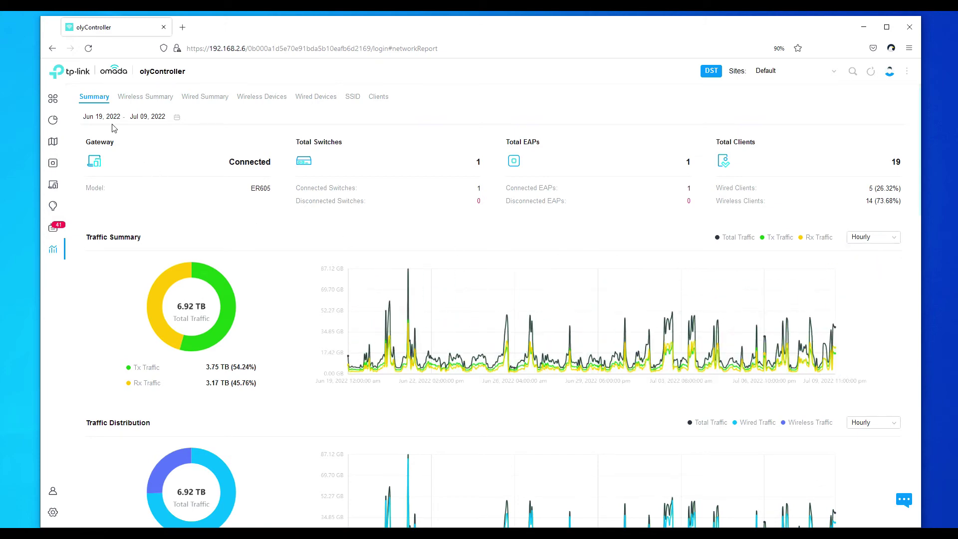
Scroll down through the remaining report sections and back up.
scroll(510, 290, down, 15)
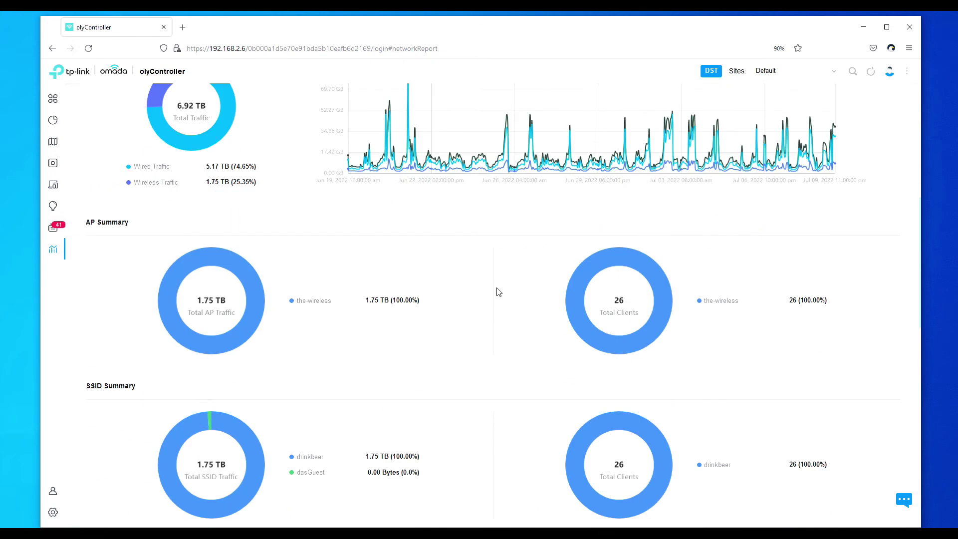
scroll(512, 289, down, 4)
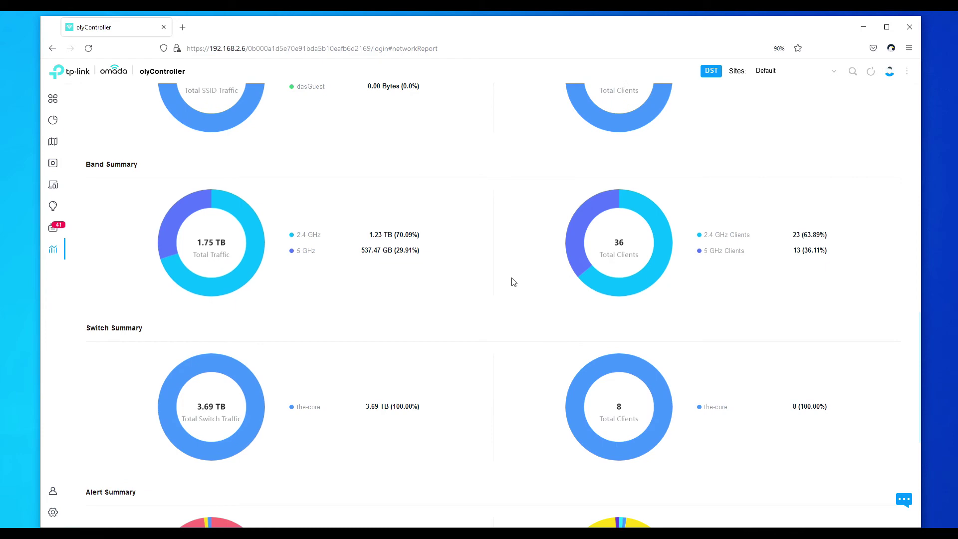
scroll(527, 288, down, 5)
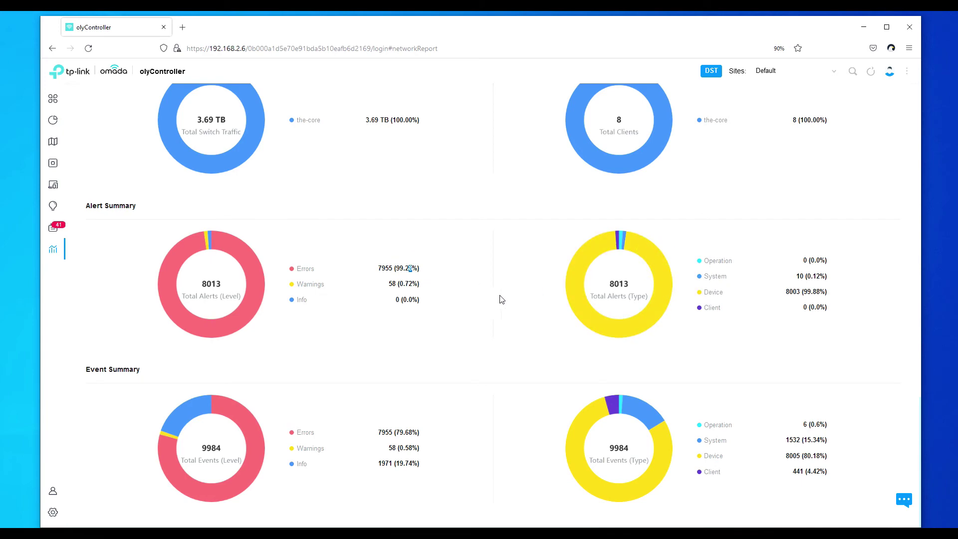
scroll(442, 311, up, 3)
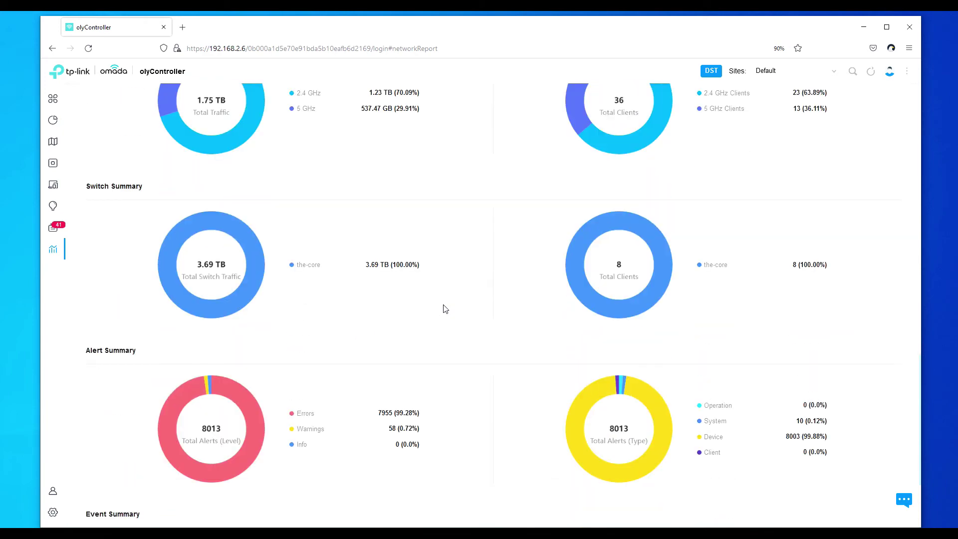
scroll(446, 309, up, 12)
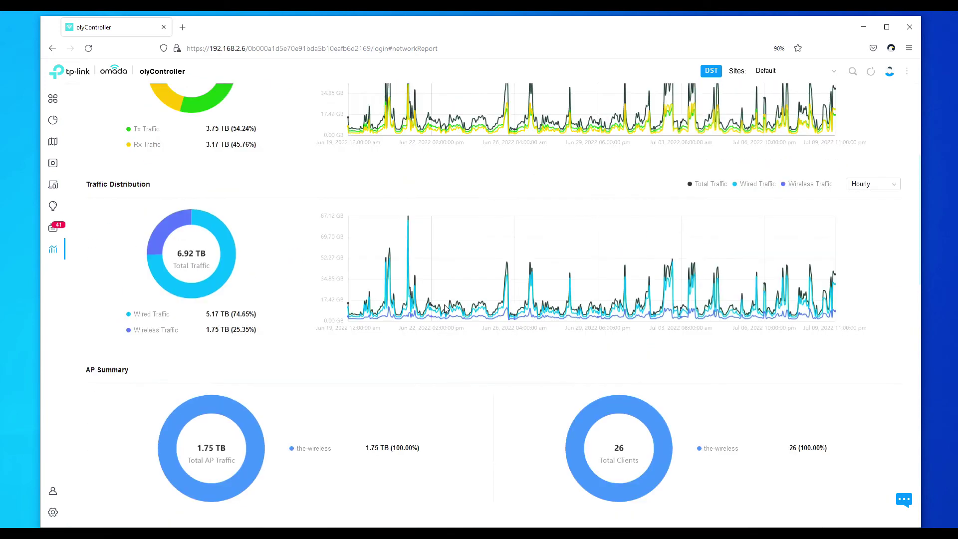
scroll(462, 221, up, 5)
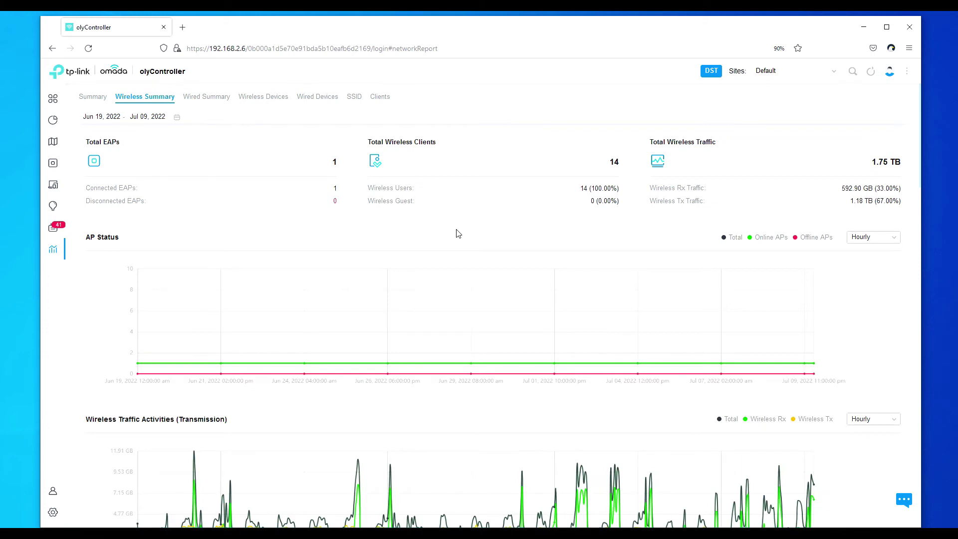
Browse the Wireless Summary charts, then open the Wired Summary report.
scroll(462, 237, down, 8)
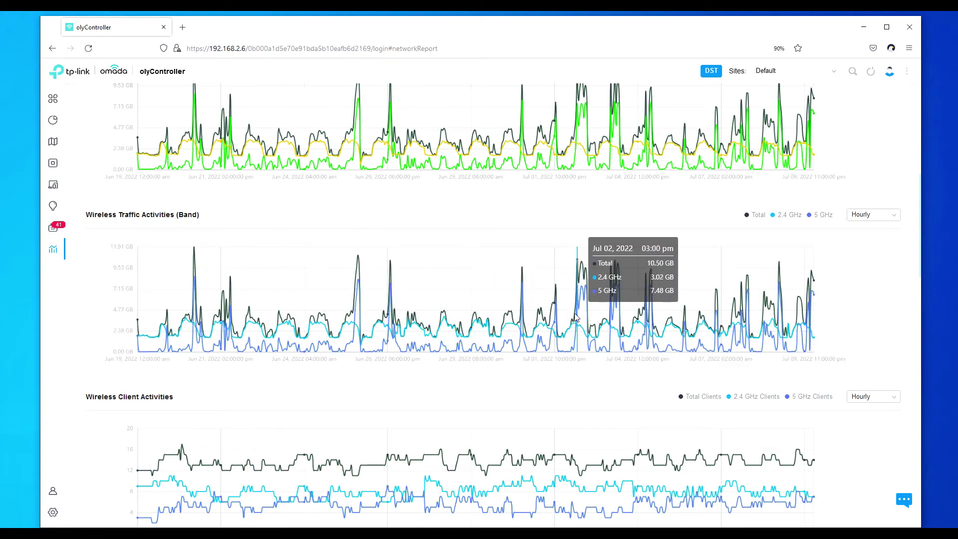
scroll(576, 309, down, 3)
scroll(435, 250, up, 7)
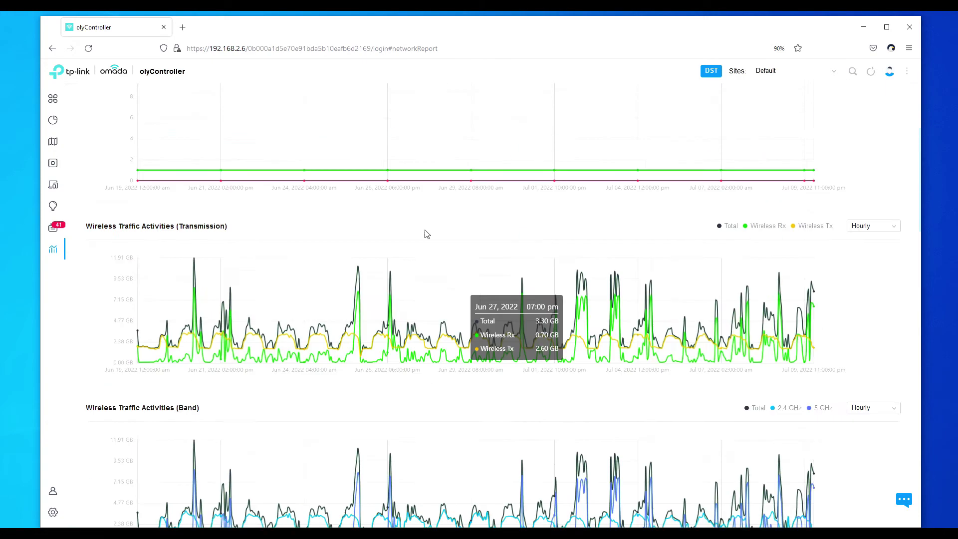
scroll(435, 235, up, 4)
click(207, 97)
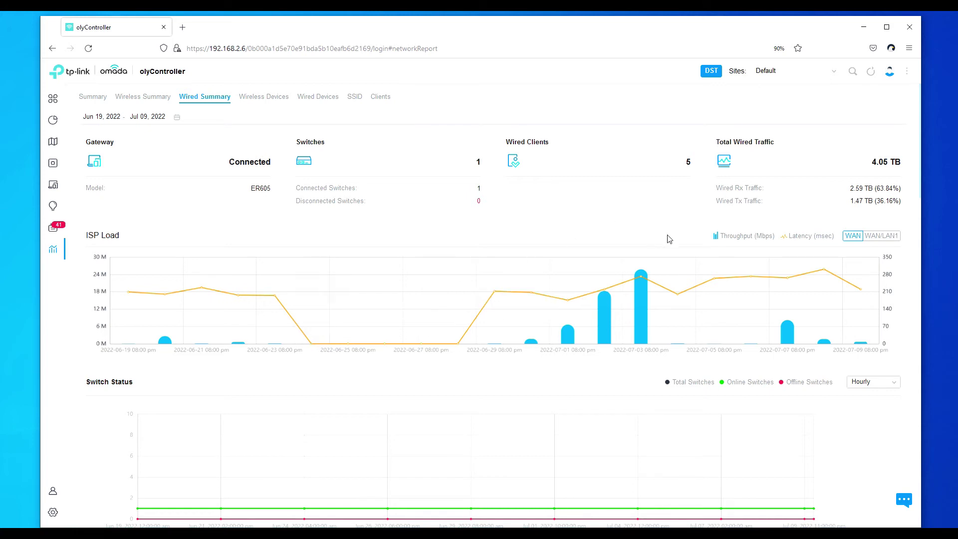
Switch the ISP Load chart to the WAN/LAN1 link.
click(879, 237)
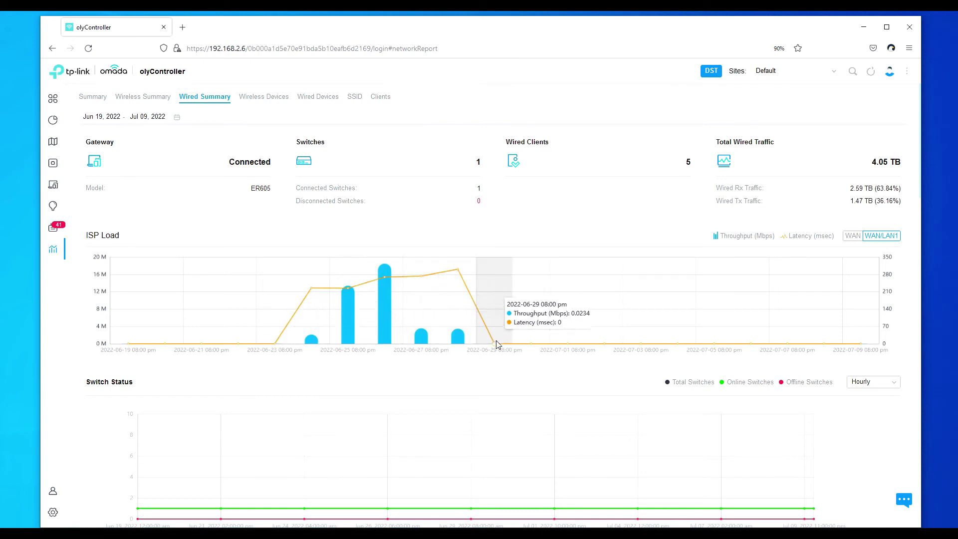
Scroll down through the Switch Status and Top 5 Switches charts on the Wired Summary.
scroll(497, 345, down, 4)
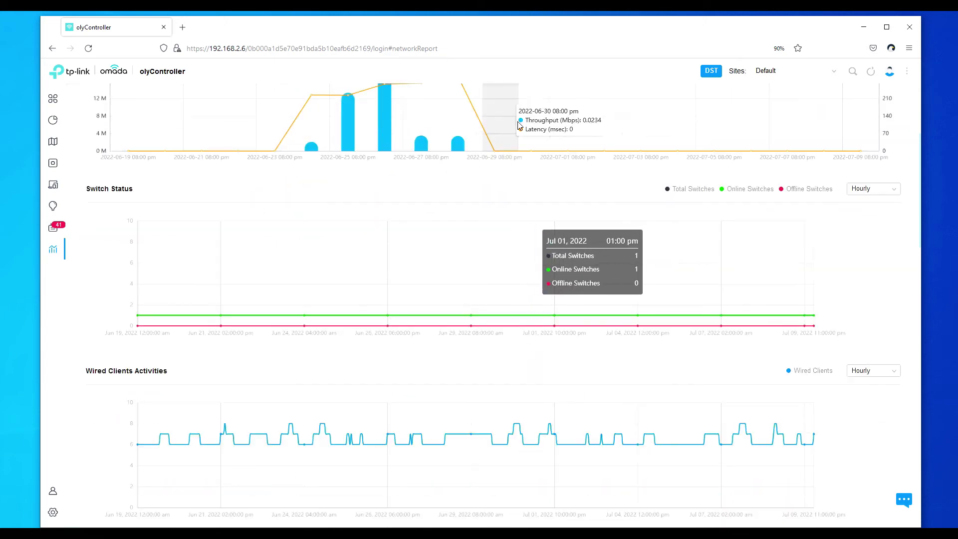
scroll(399, 179, up, 1)
scroll(414, 184, down, 10)
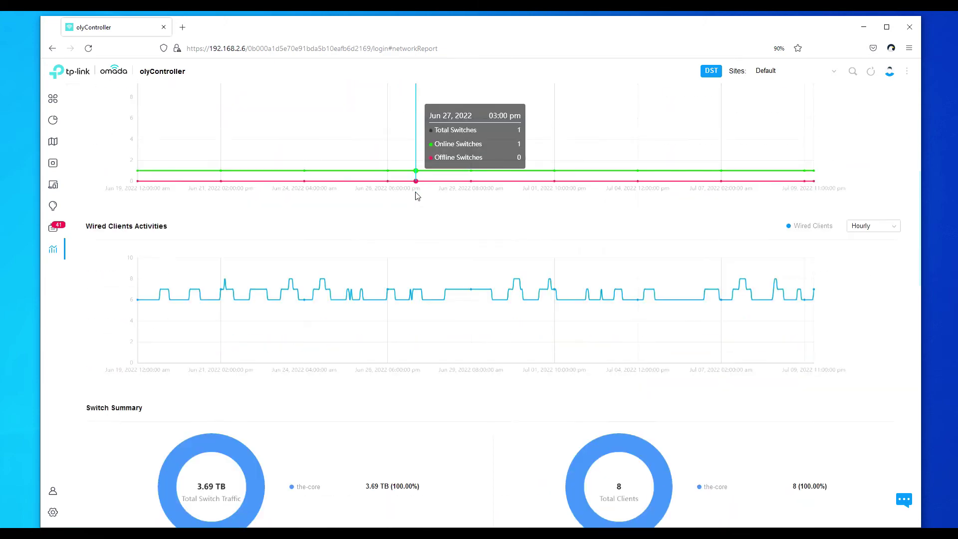
scroll(428, 200, down, 2)
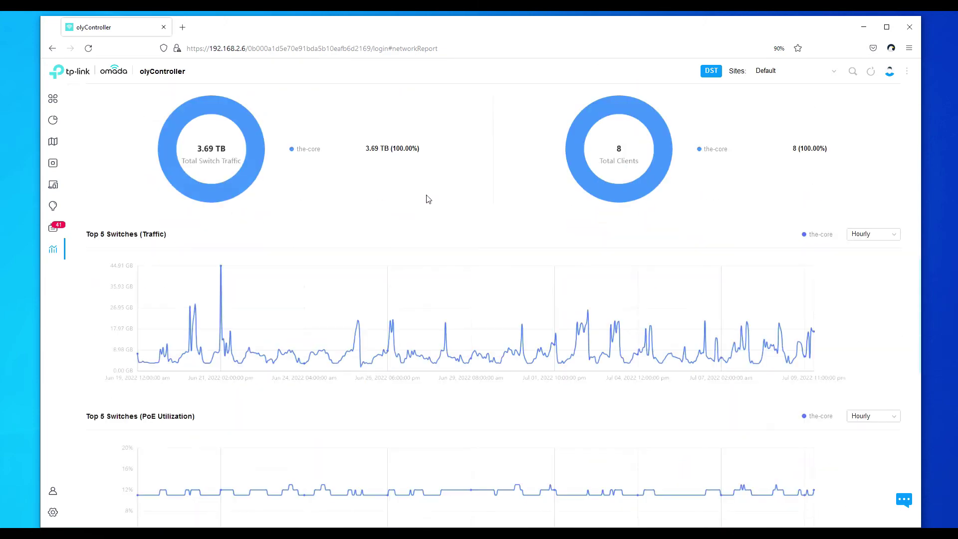
scroll(550, 325, down, 3)
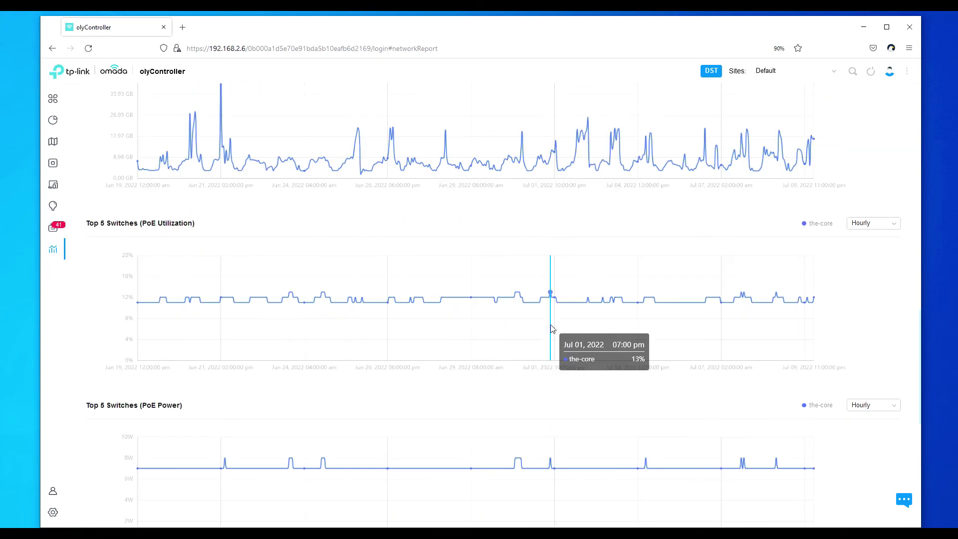
scroll(552, 327, up, 8)
scroll(555, 330, up, 7)
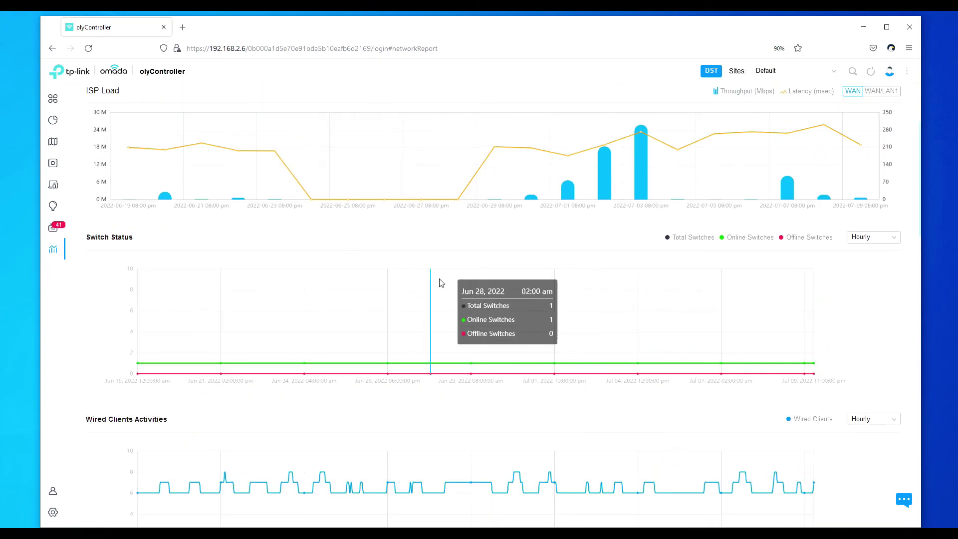
Scroll to the Switch Alert chart and back to the top, then bring up the TP-LinkSetup.png photo.
scroll(451, 293, down, 10)
scroll(460, 295, down, 5)
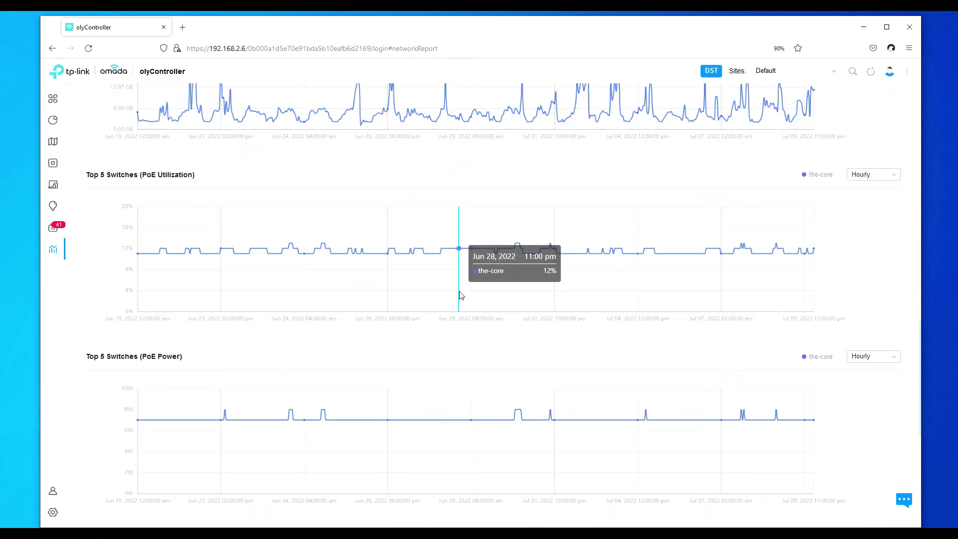
scroll(459, 295, down, 3)
scroll(459, 295, up, 3)
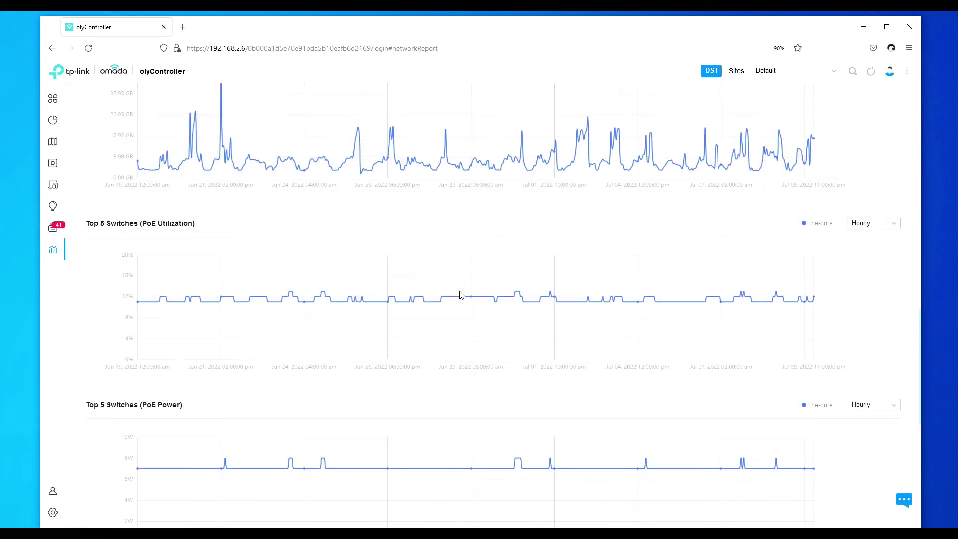
scroll(459, 294, down, 8)
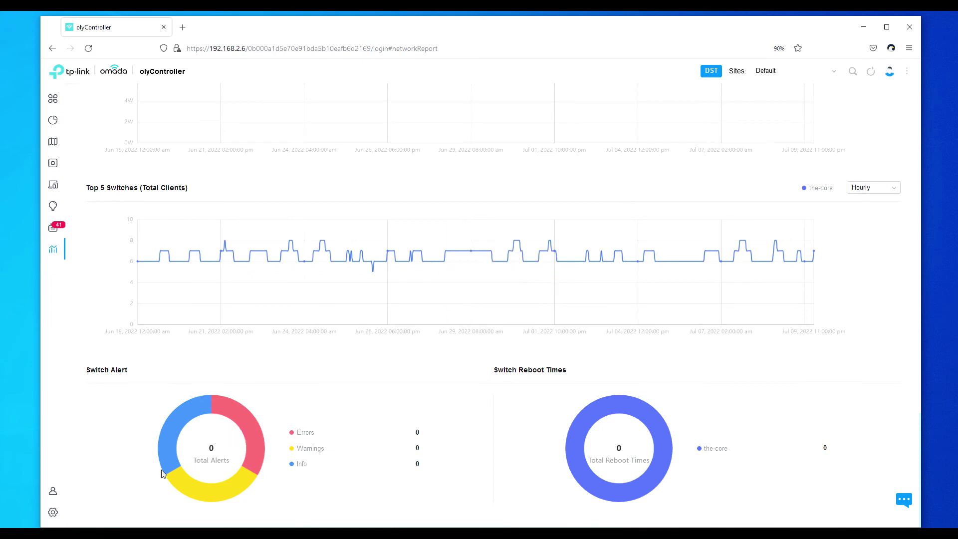
scroll(417, 214, up, 8)
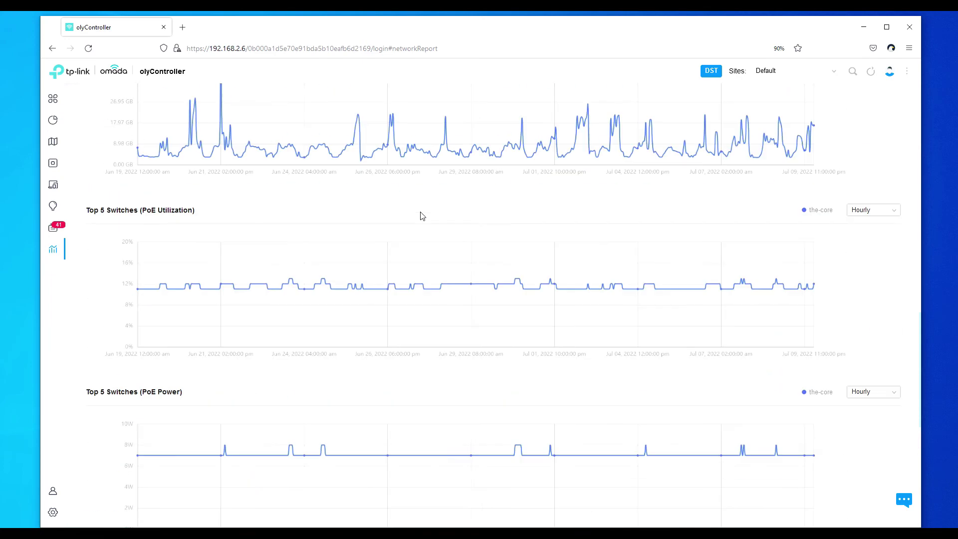
scroll(439, 158, up, 14)
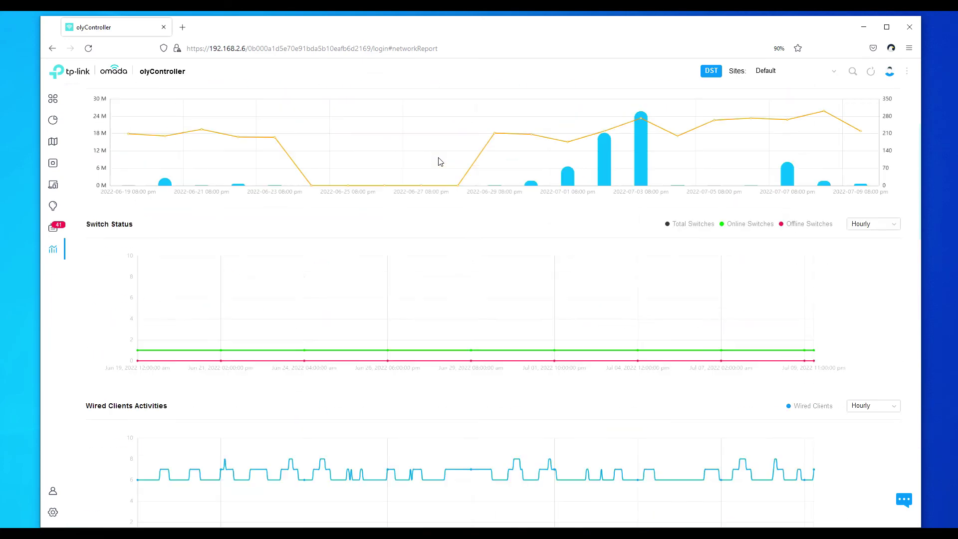
scroll(439, 161, up, 4)
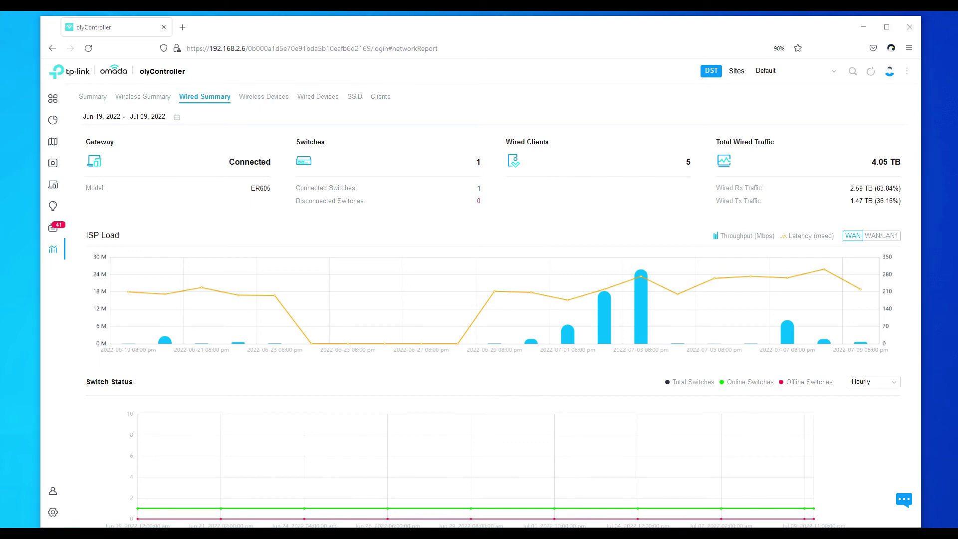
key(alt+Tab)
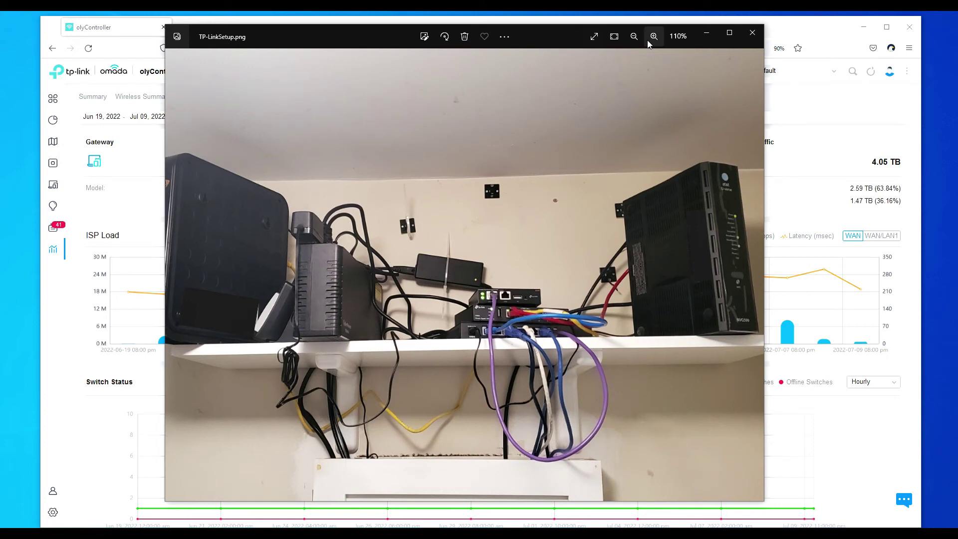
drag(577, 36, 298, 71)
key(alt+F4)
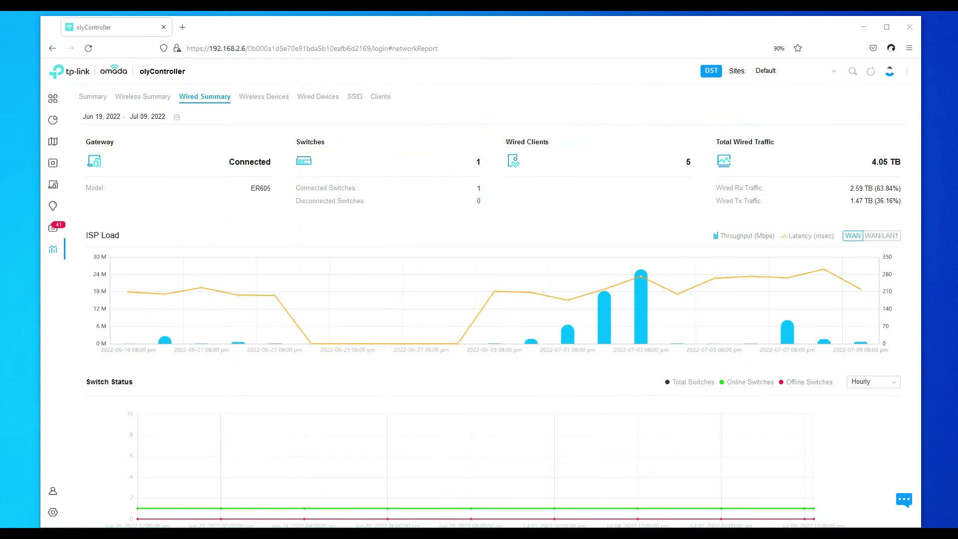
Flip through the Wireless Devices and Wired Devices reports, then move on to the SSID report.
click(275, 98)
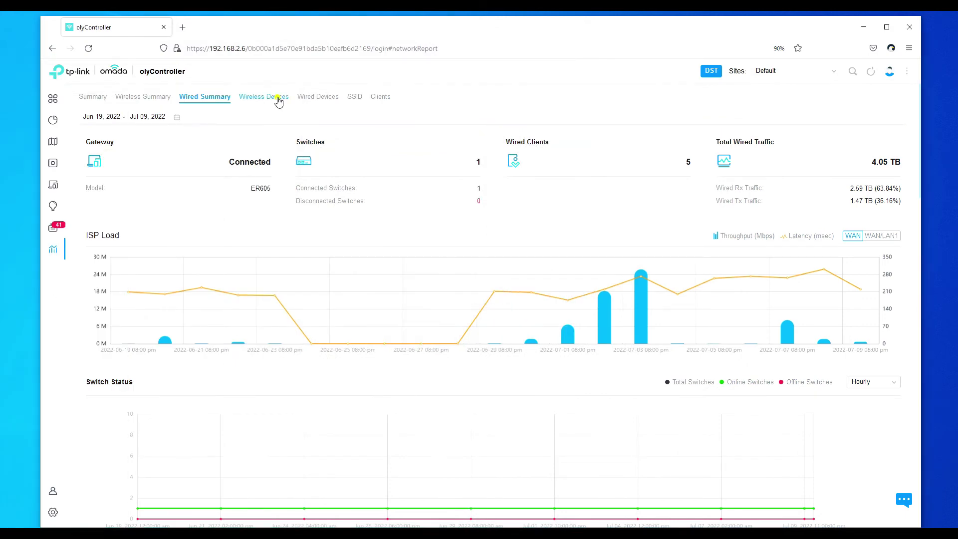
click(321, 97)
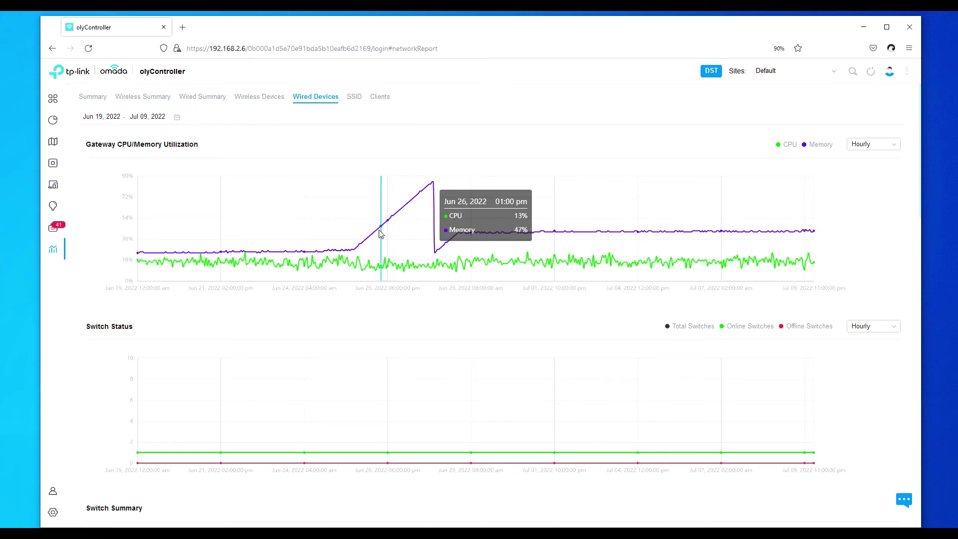
click(354, 97)
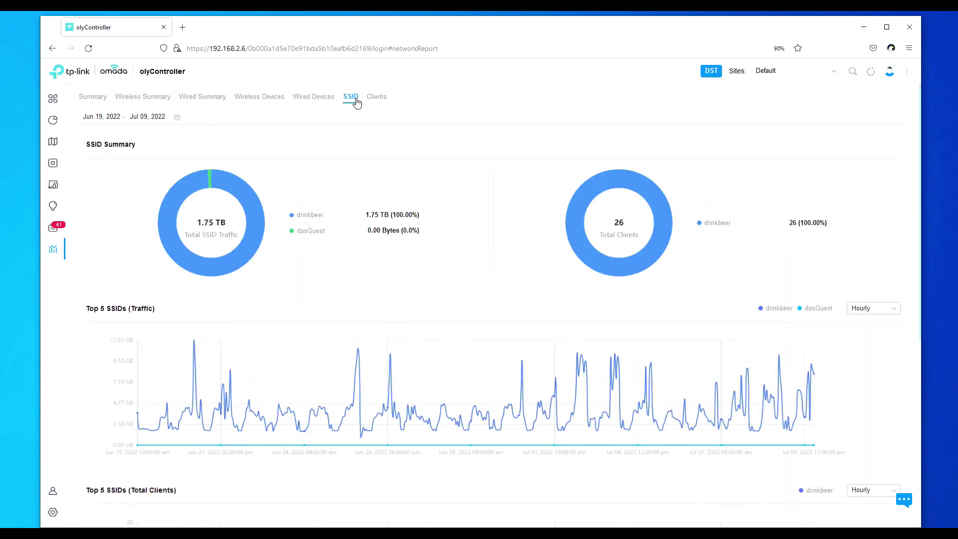
Scroll the SSID and Clients reports, ending on drinkbeer's hourly SSID traffic.
scroll(372, 319, down, 2)
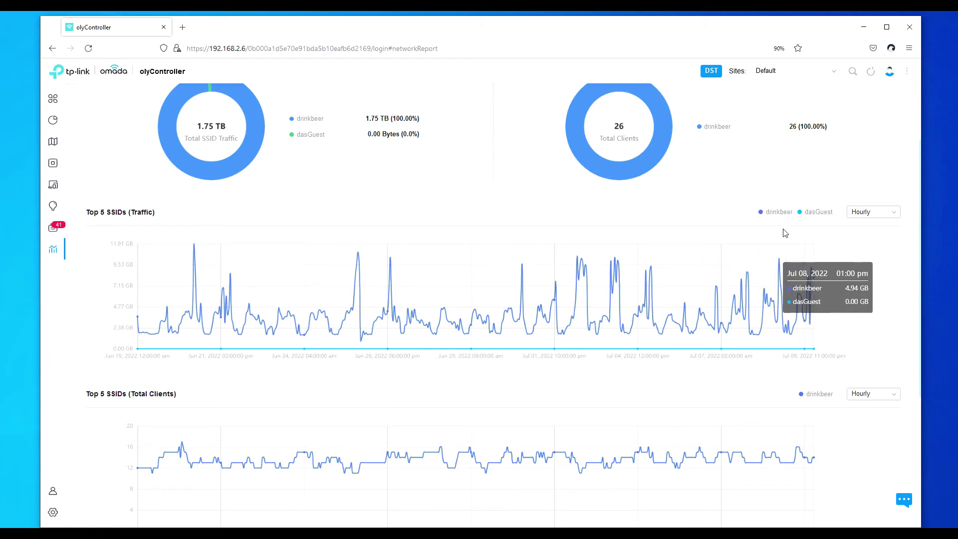
scroll(383, 303, up, 2)
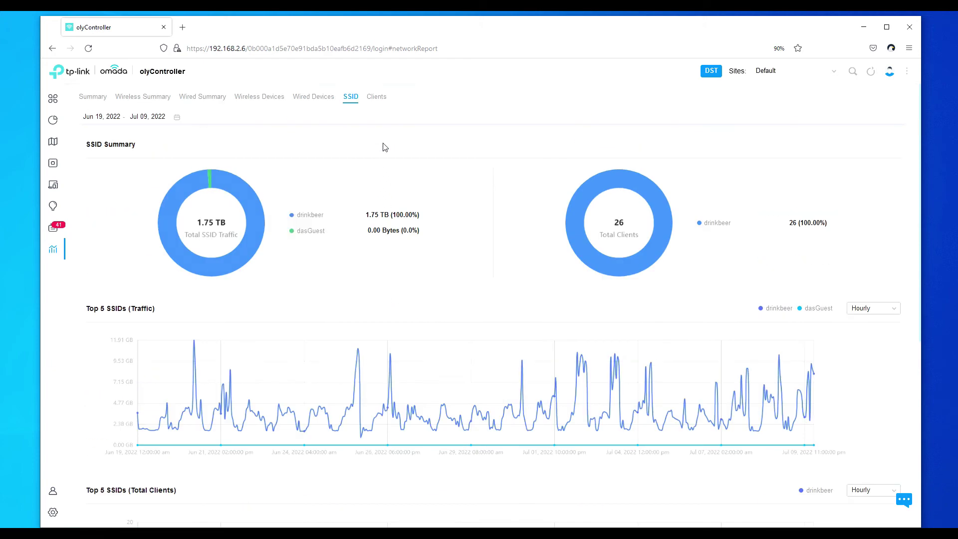
click(378, 97)
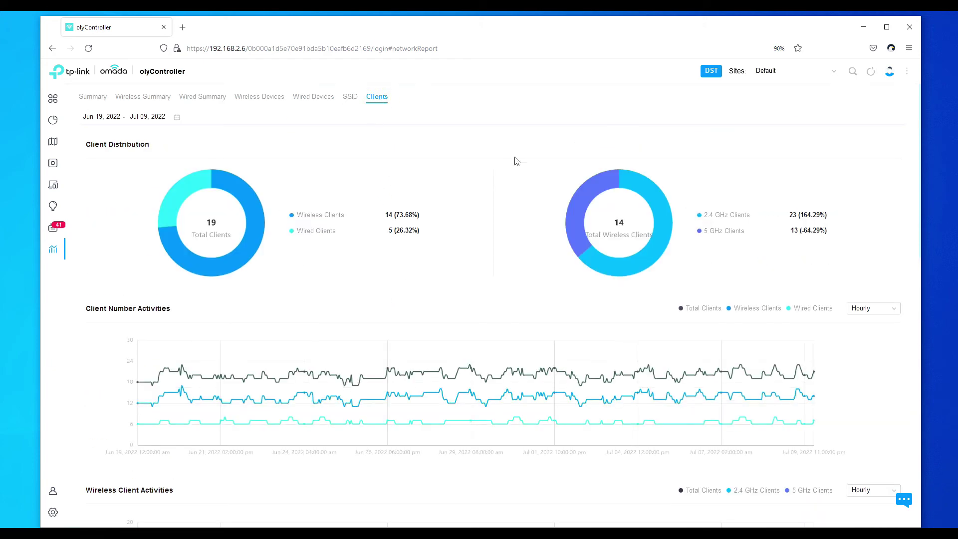
scroll(524, 280, down, 12)
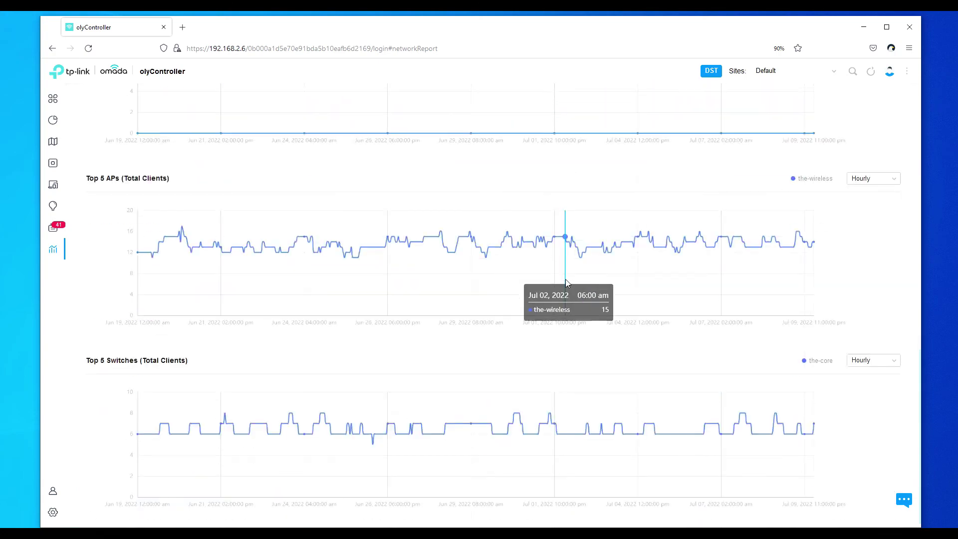
scroll(566, 283, up, 12)
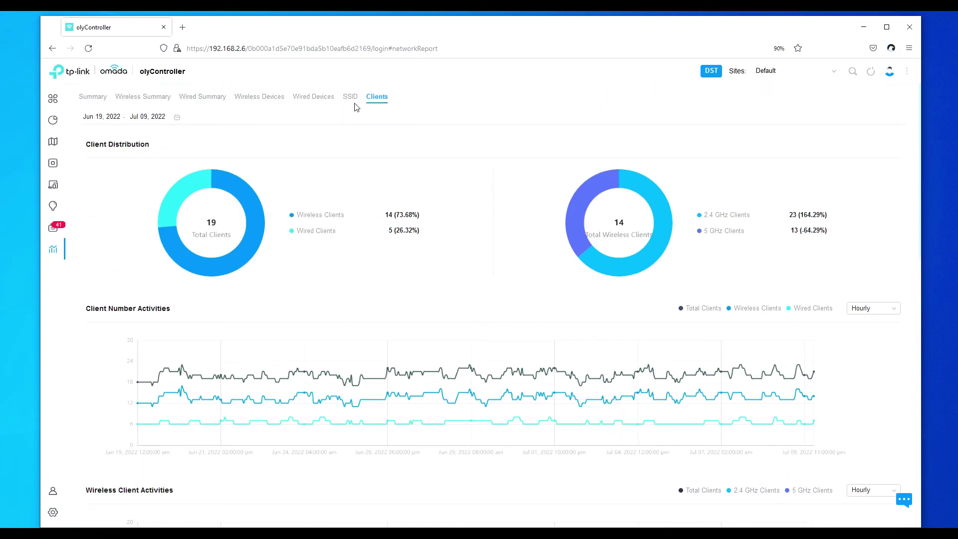
click(350, 97)
scroll(462, 284, down, 6)
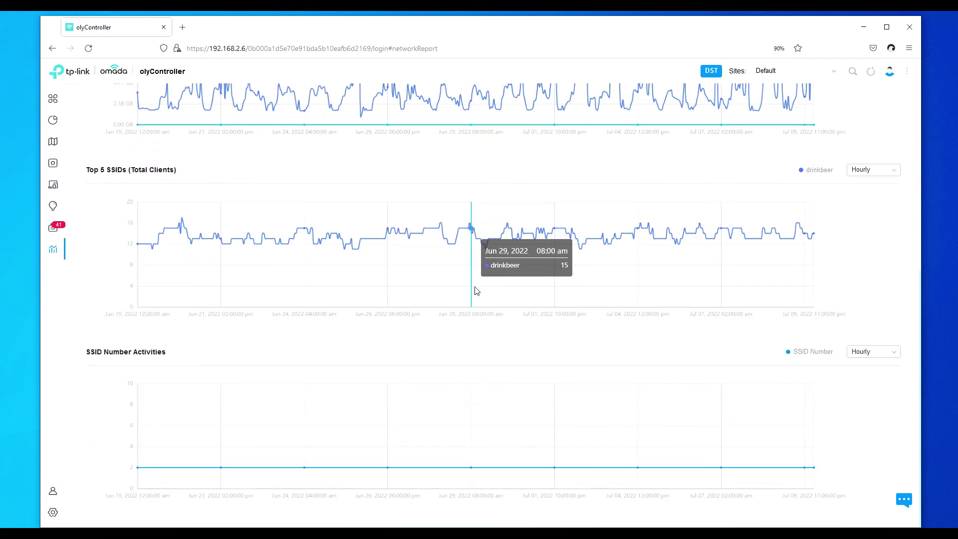
scroll(482, 294, up, 6)
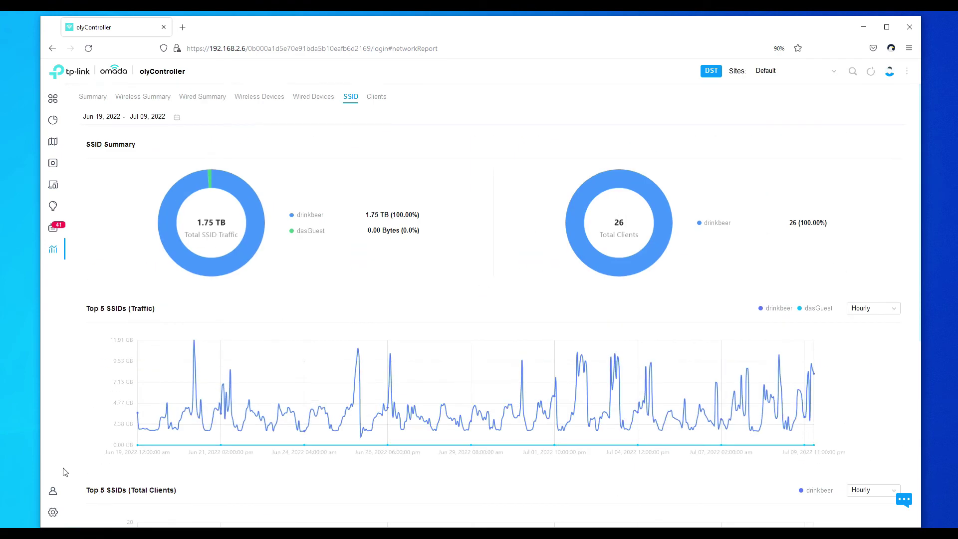
View the cloud and main administrator accounts, then go to Site Settings.
click(53, 491)
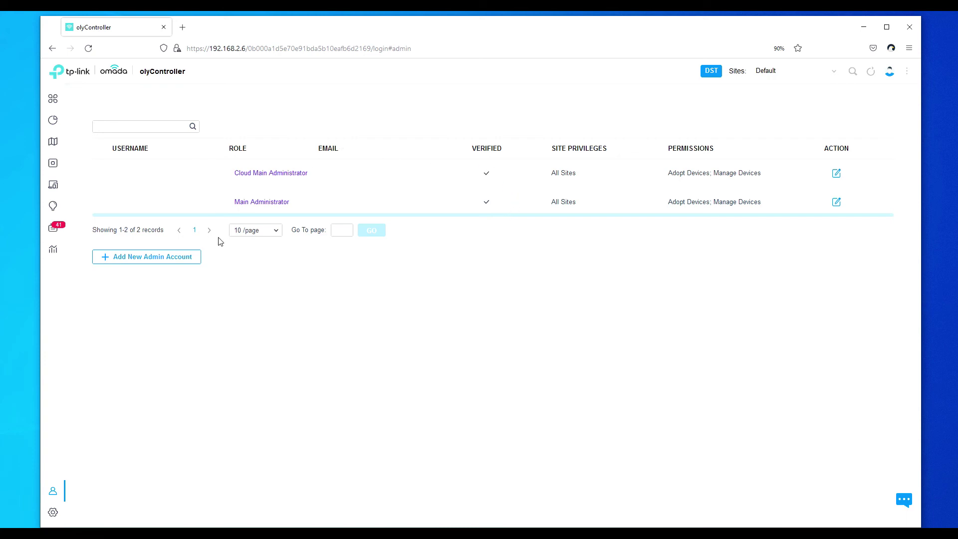
mouse_move(55, 257)
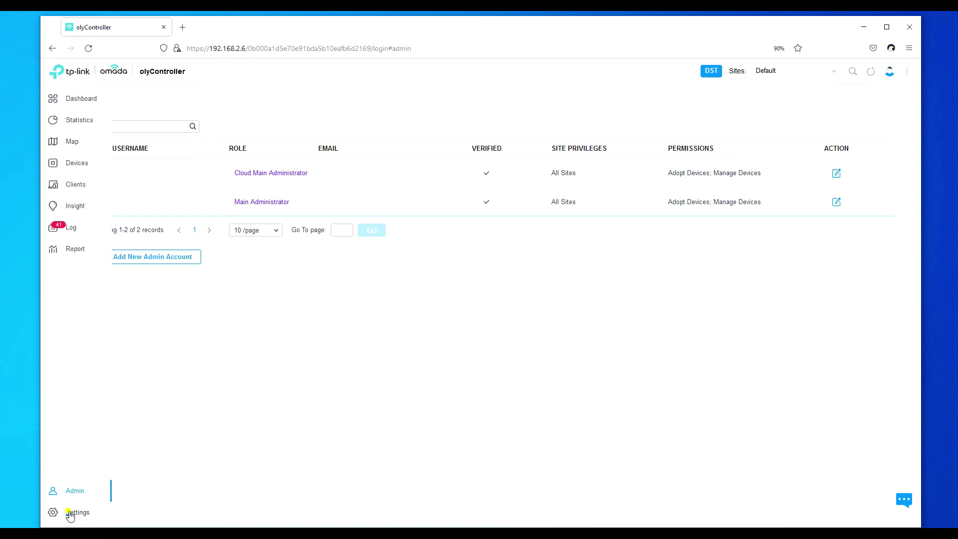
click(67, 514)
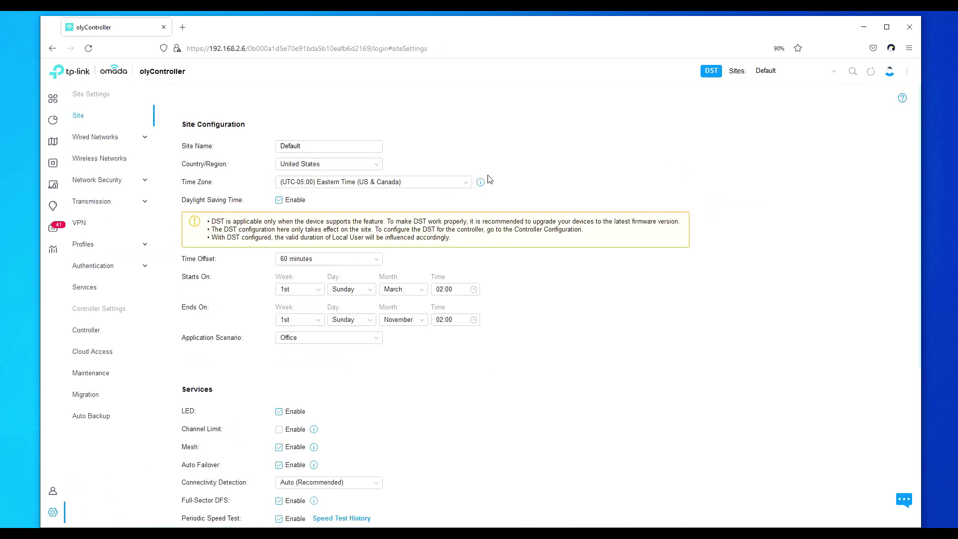
Scroll through the Site Configuration for site Default, Eastern Time, Office scenario.
scroll(491, 182, down, 5)
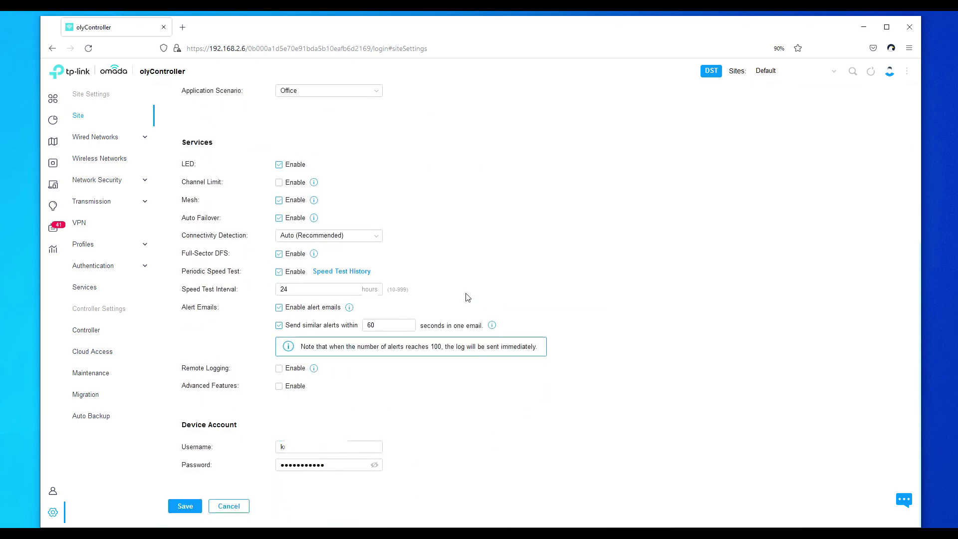
scroll(349, 281, up, 5)
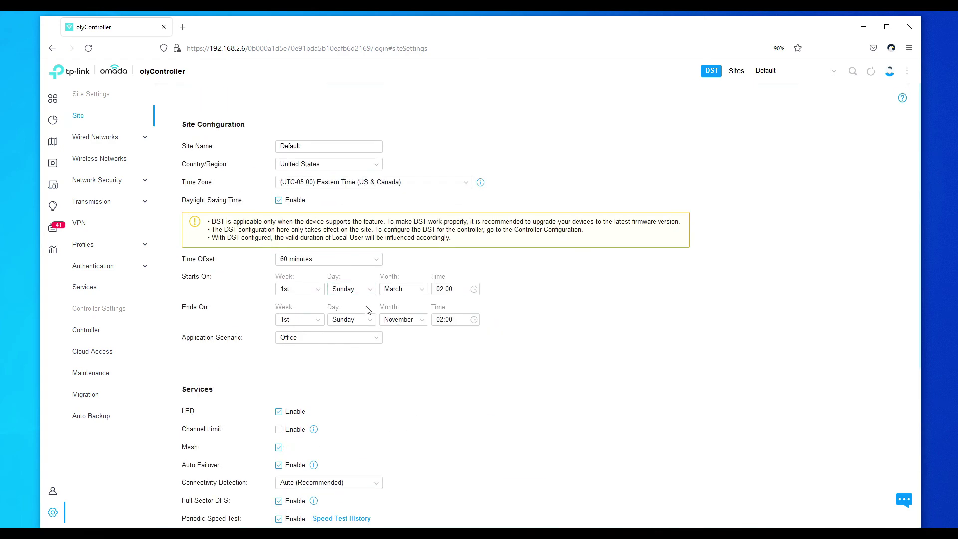
scroll(367, 311, down, 5)
scroll(367, 310, up, 3)
Review the Internet WAN mode, connection and load-balancing settings under Wired Networks.
click(100, 133)
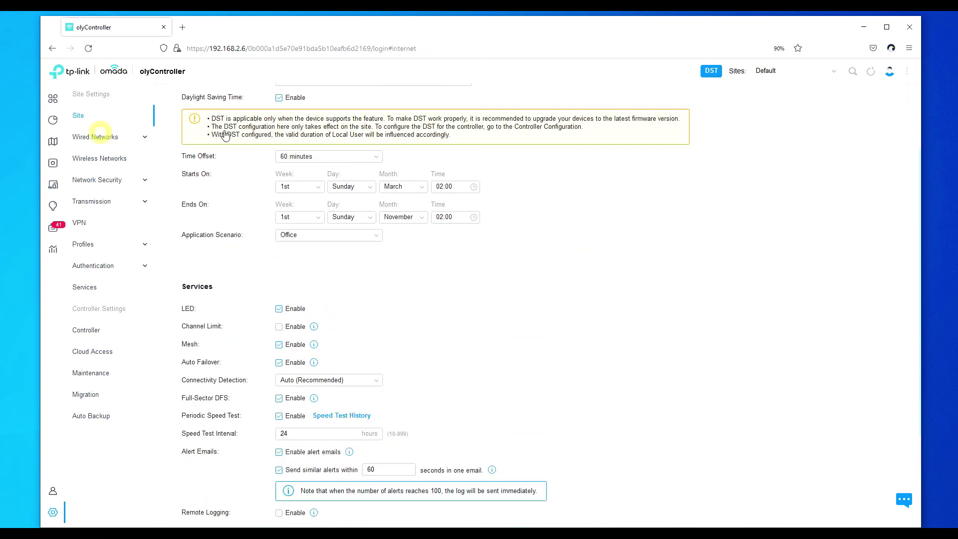
click(90, 158)
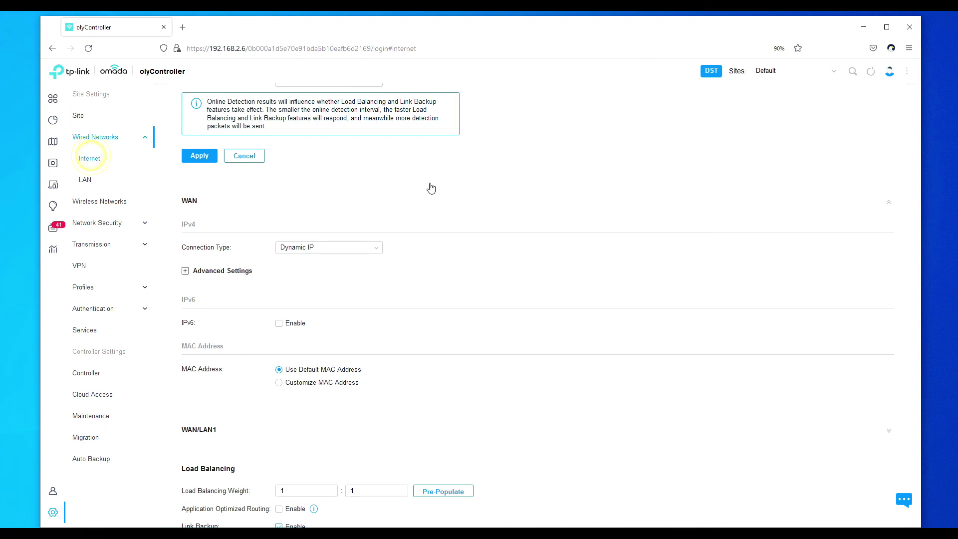
scroll(504, 209, down, 3)
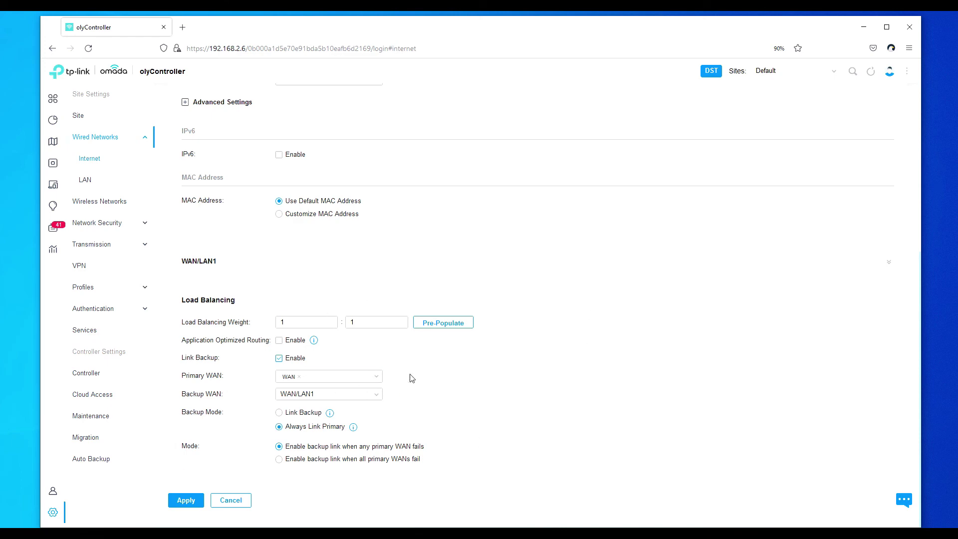
scroll(547, 278, up, 5)
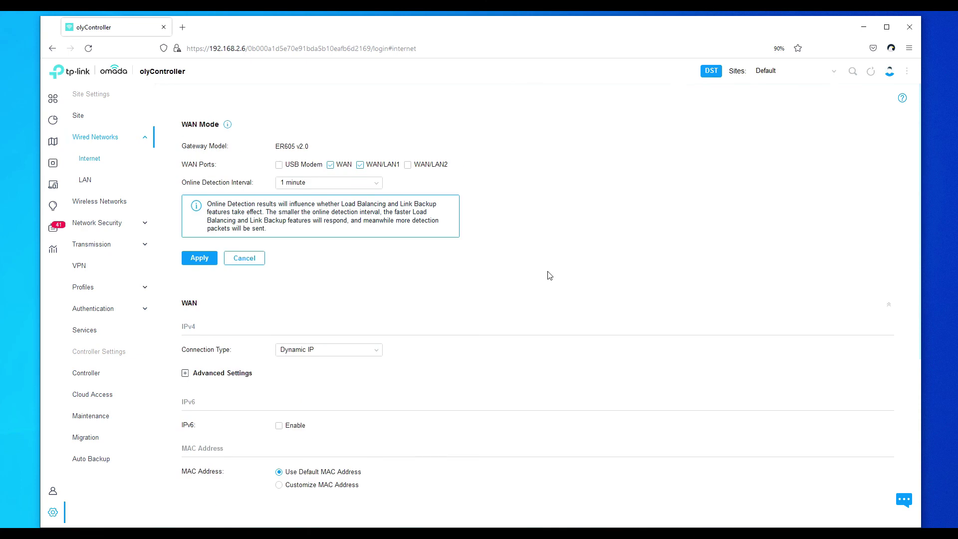
click(87, 180)
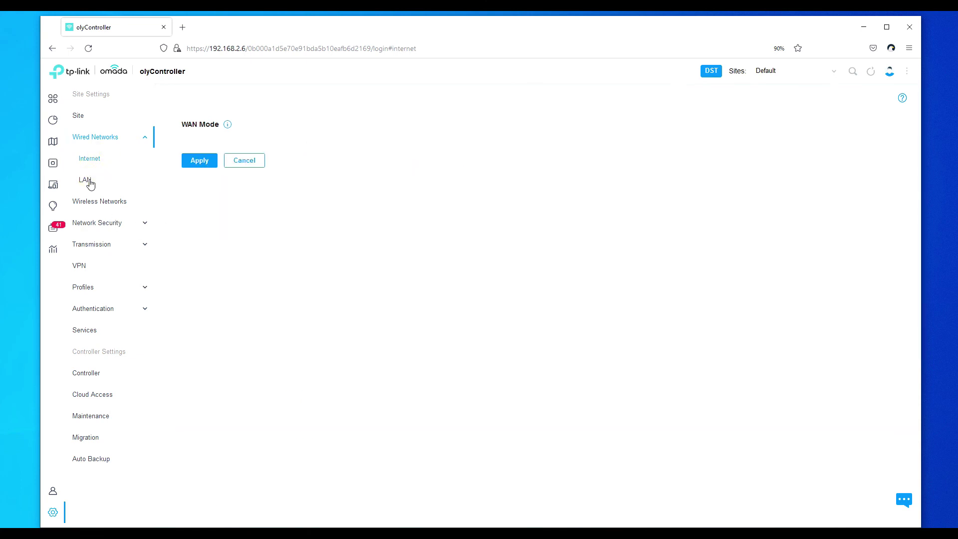
View the LAN list (Guest VLAN 11, LAN VLAN 1) and the dasGuest and drinkbeer wireless networks.
click(86, 180)
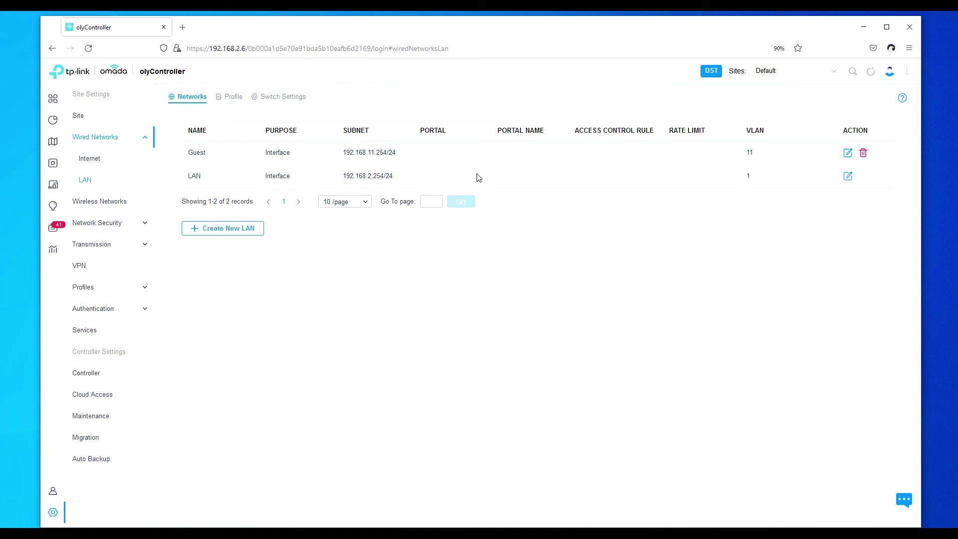
click(103, 208)
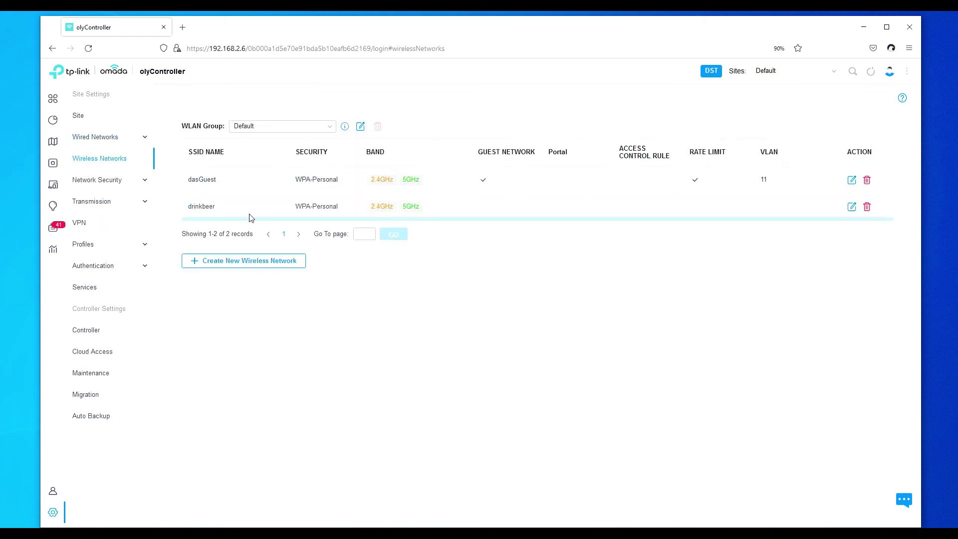
click(86, 181)
Cycle through the Switch, EAP and Gateway ACL tabs of Network Security.
click(235, 100)
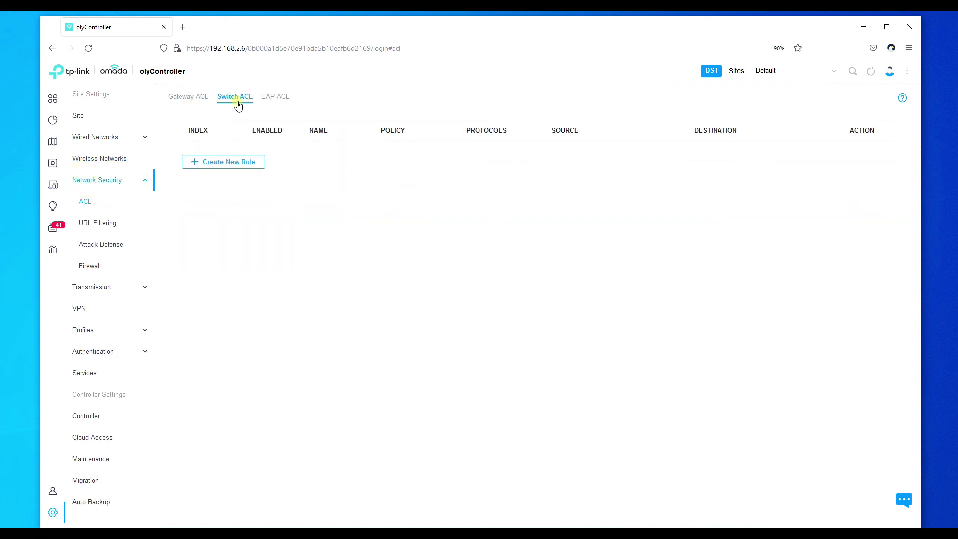
click(275, 98)
click(195, 96)
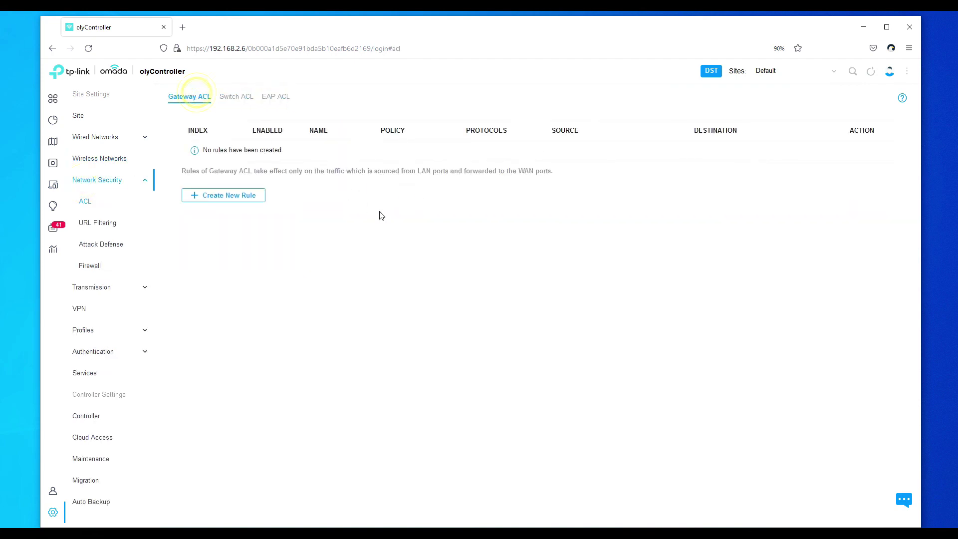
Review URL Filtering, Attack Defense and Firewall, ending on the empty Static Route list.
click(99, 224)
click(82, 246)
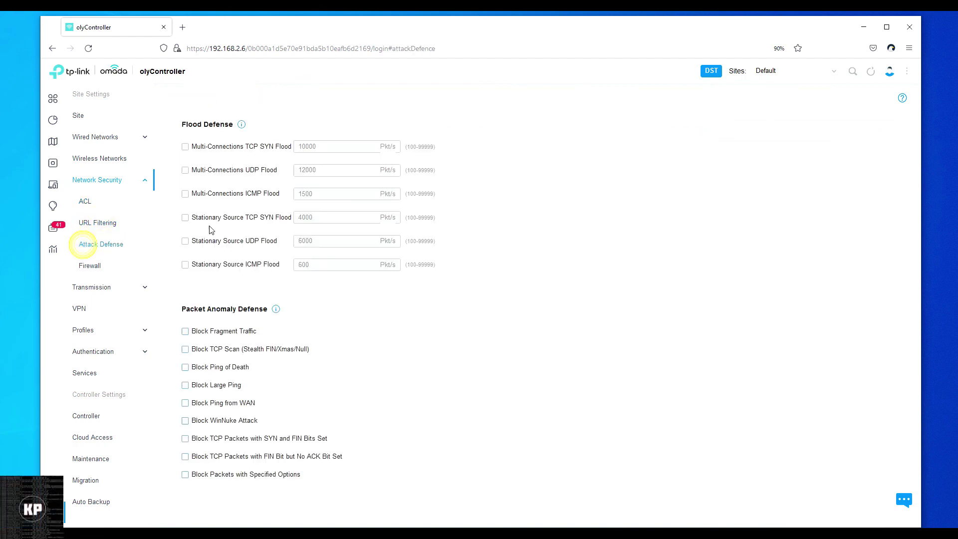
scroll(356, 225, down, 3)
scroll(389, 249, up, 3)
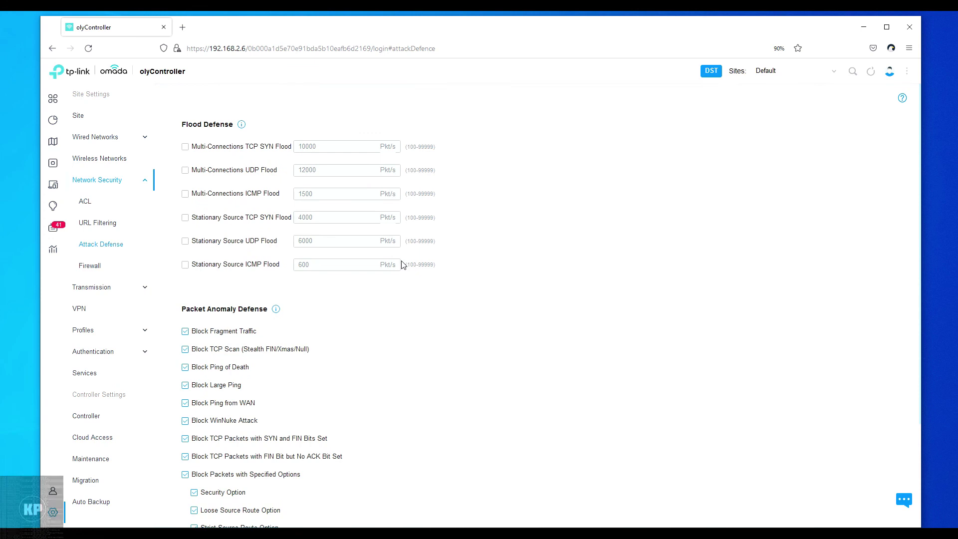
click(90, 266)
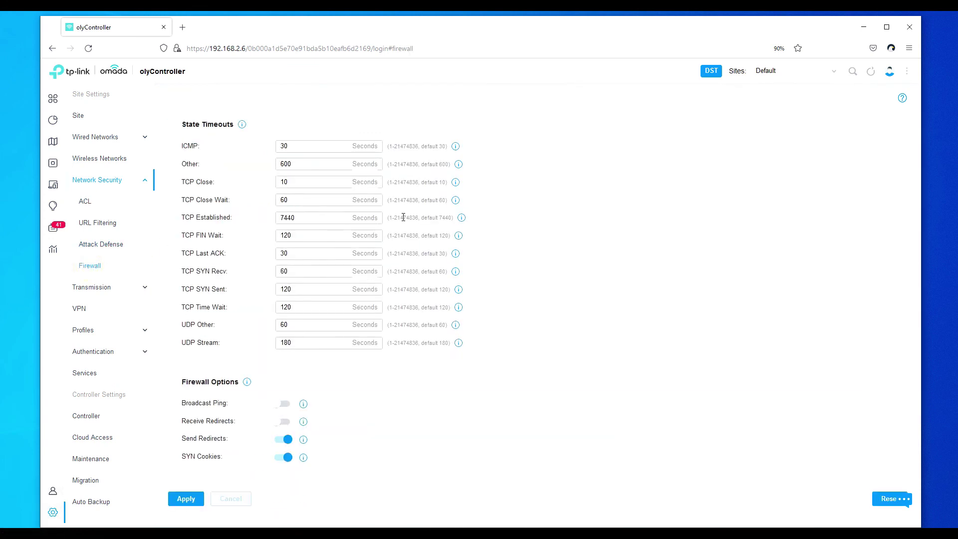
click(94, 287)
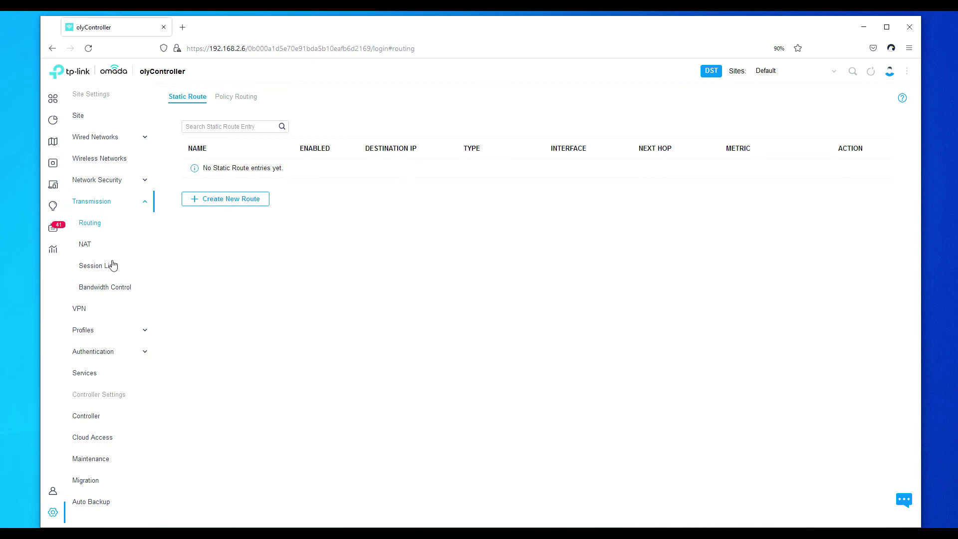
Look through Session Limit, Bandwidth Control and Port Forwarding, then show the empty VPN policy list.
click(110, 265)
click(110, 287)
click(108, 266)
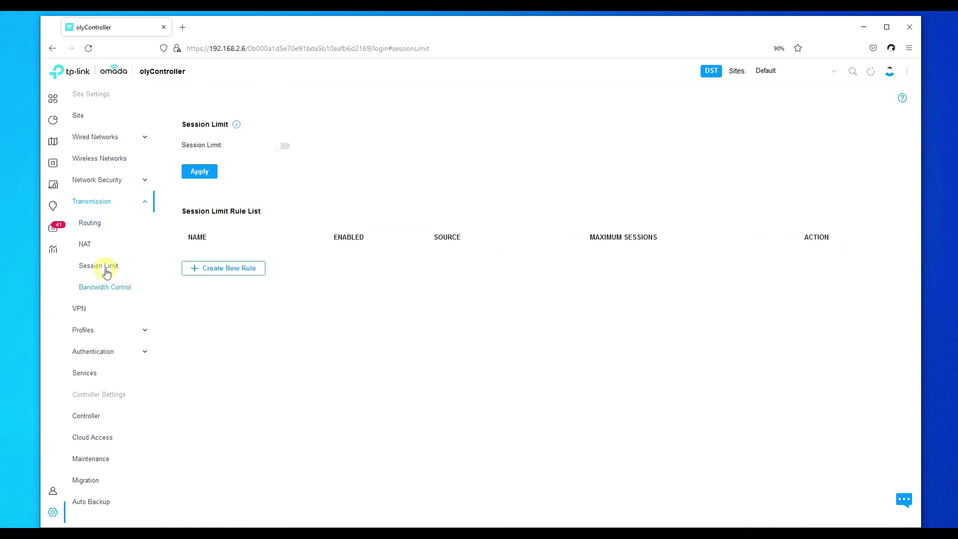
click(86, 241)
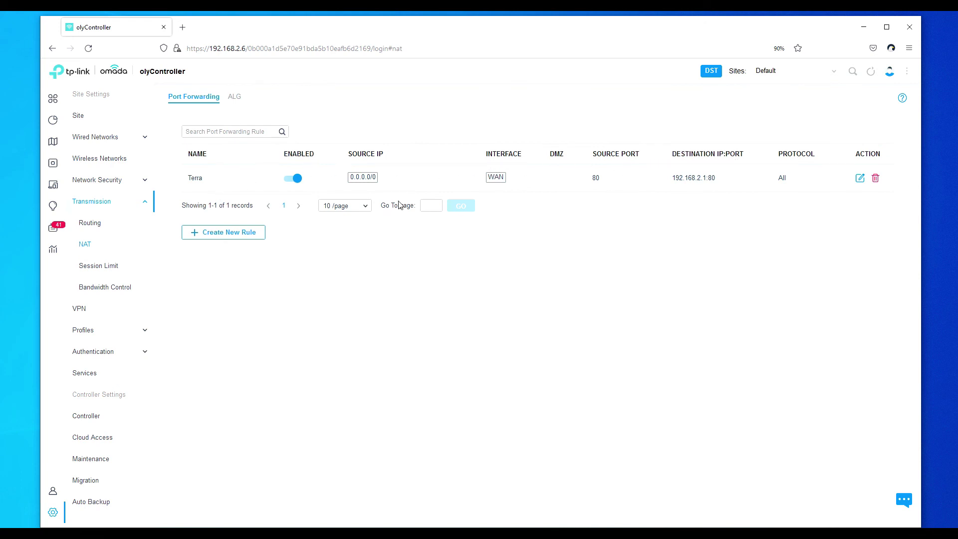
click(98, 266)
click(106, 288)
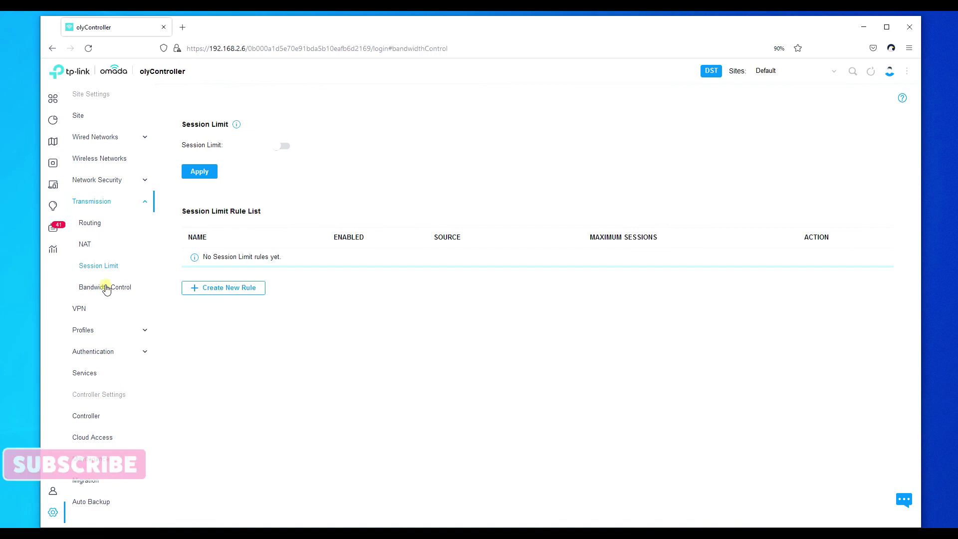
click(87, 309)
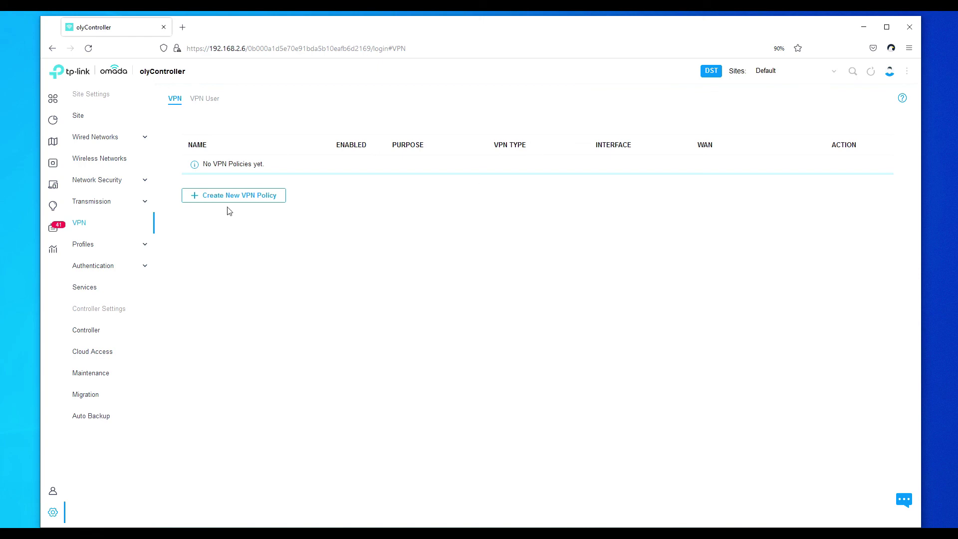
Browse Time Range and Rate Limit profiles, then Portal, 802.1X, MAC-Based and RADIUS authentication pages.
click(112, 242)
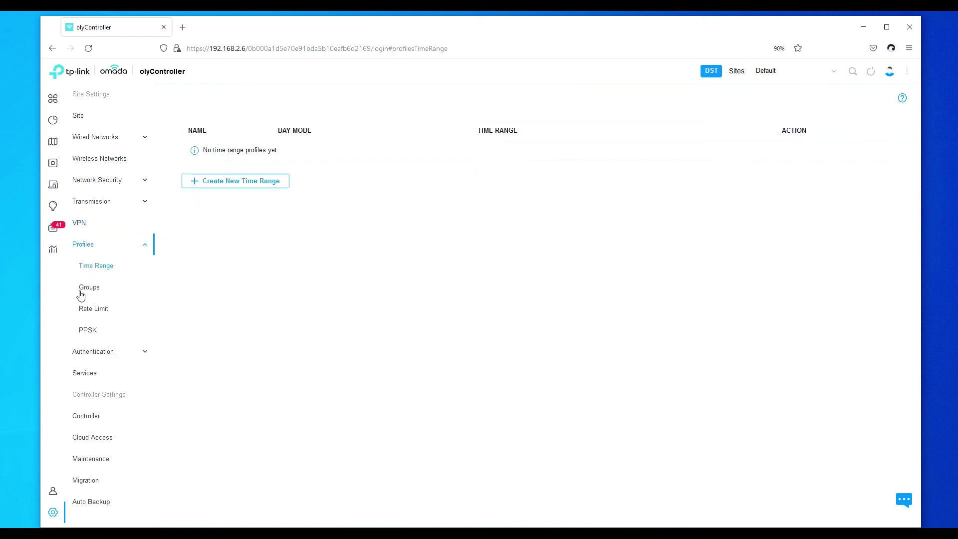
click(98, 313)
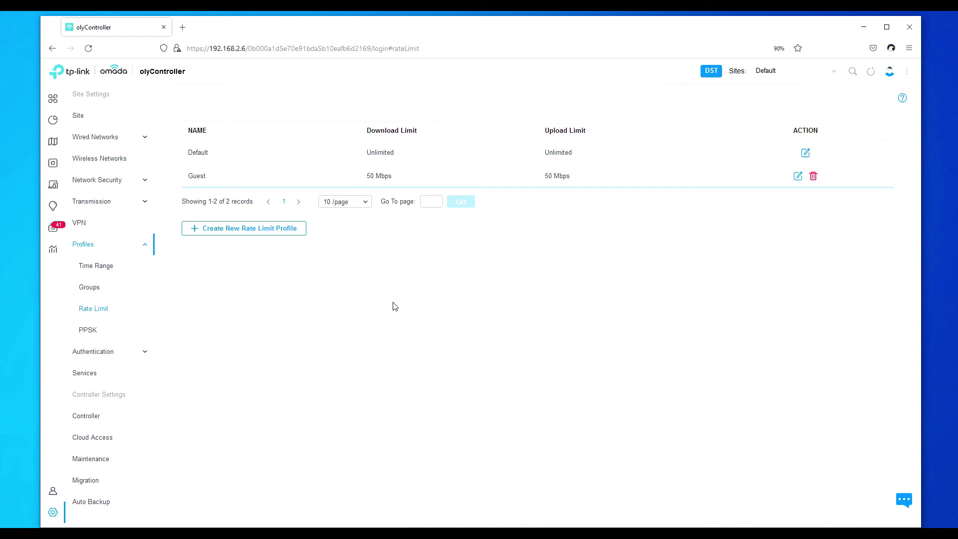
click(113, 352)
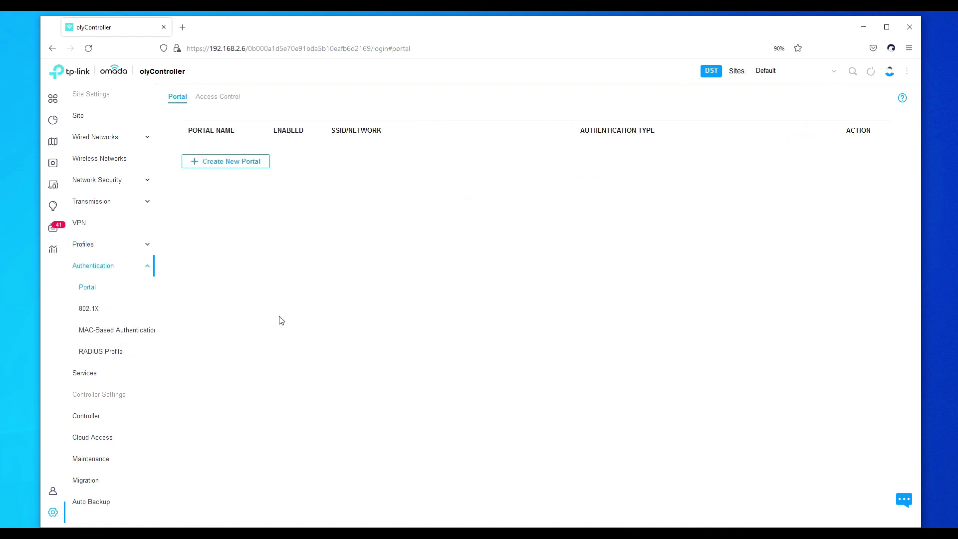
click(91, 309)
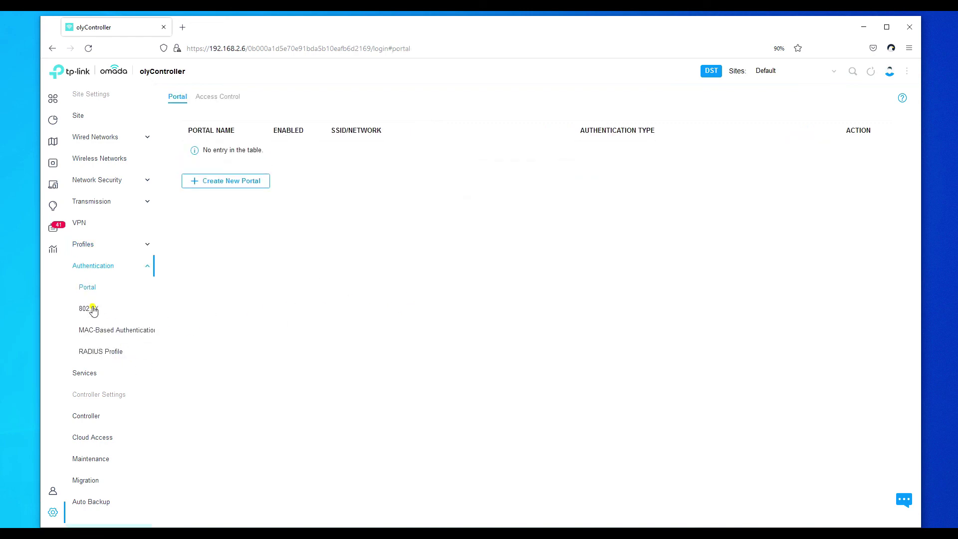
click(103, 332)
click(100, 350)
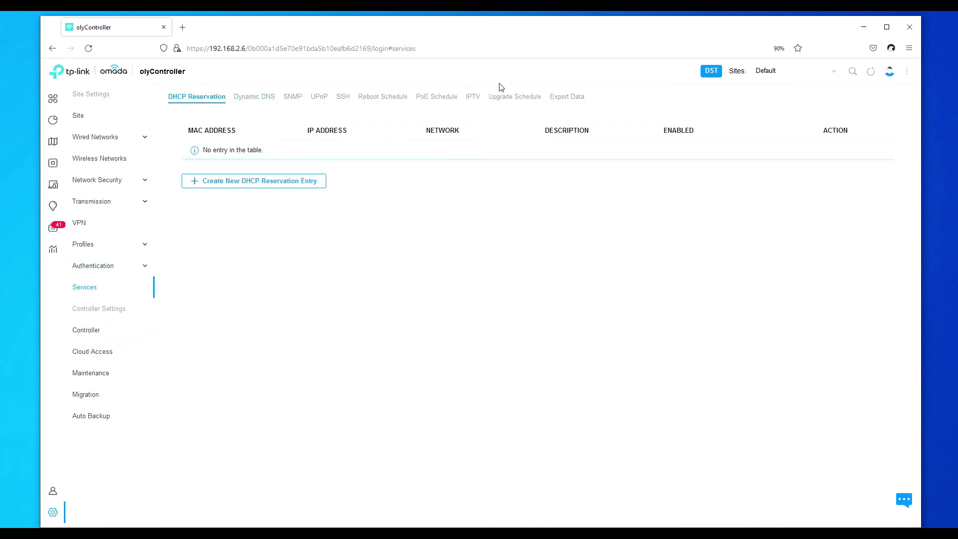
Step through the Services tabs from Dynamic DNS to Export Data, then show olyController's general settings.
click(252, 98)
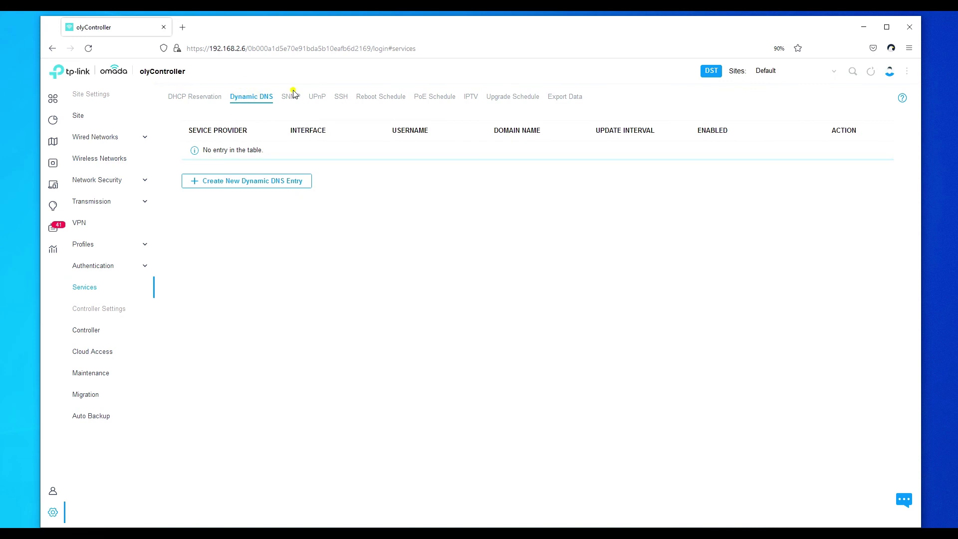
click(293, 91)
click(316, 98)
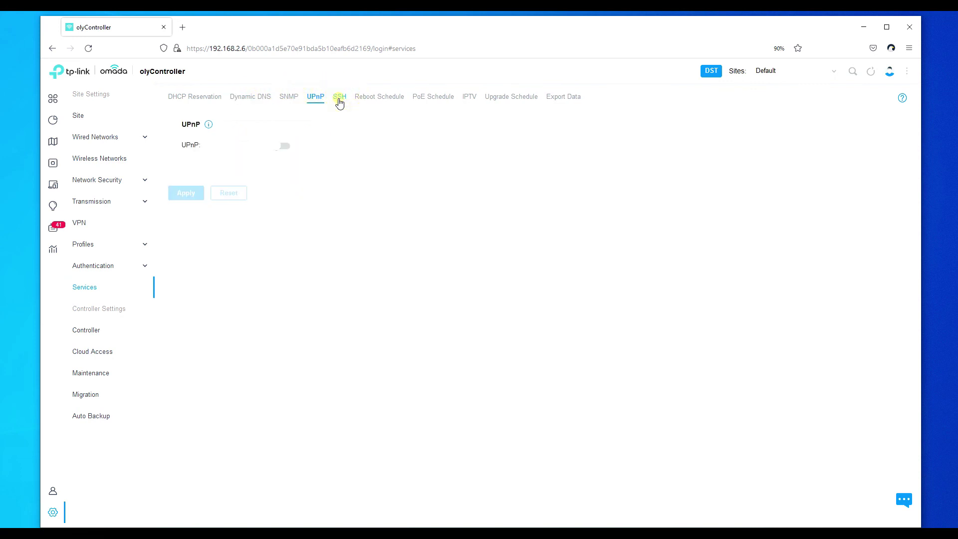
click(339, 98)
click(385, 97)
click(435, 97)
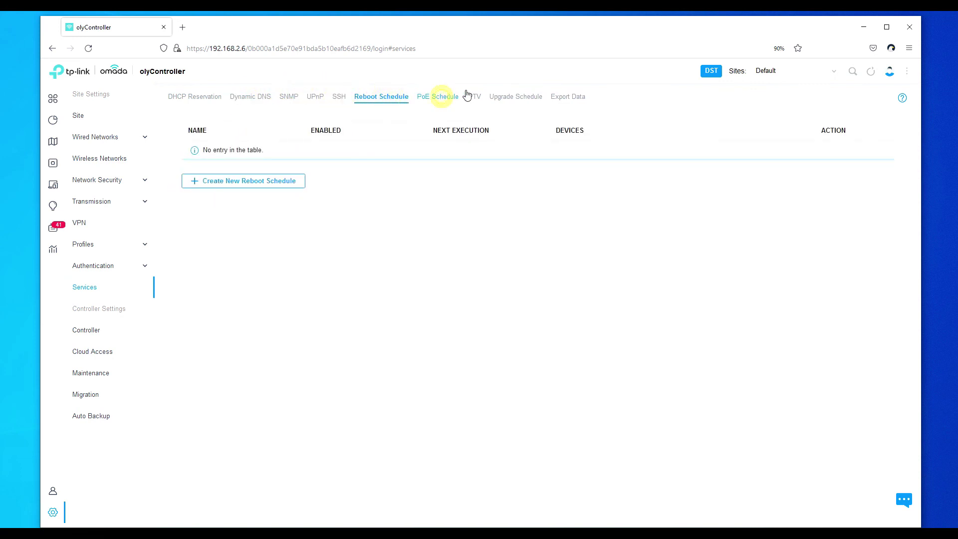
click(473, 96)
click(513, 95)
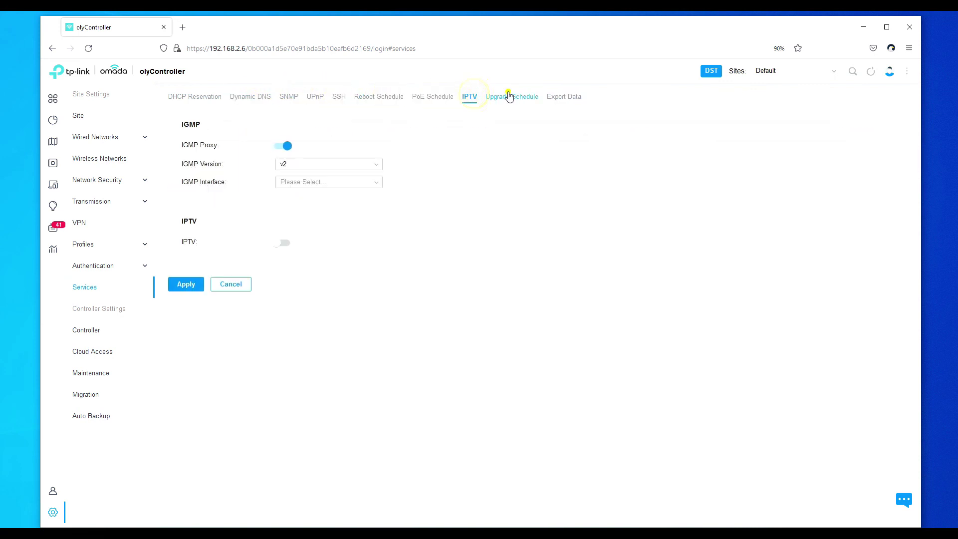
click(579, 98)
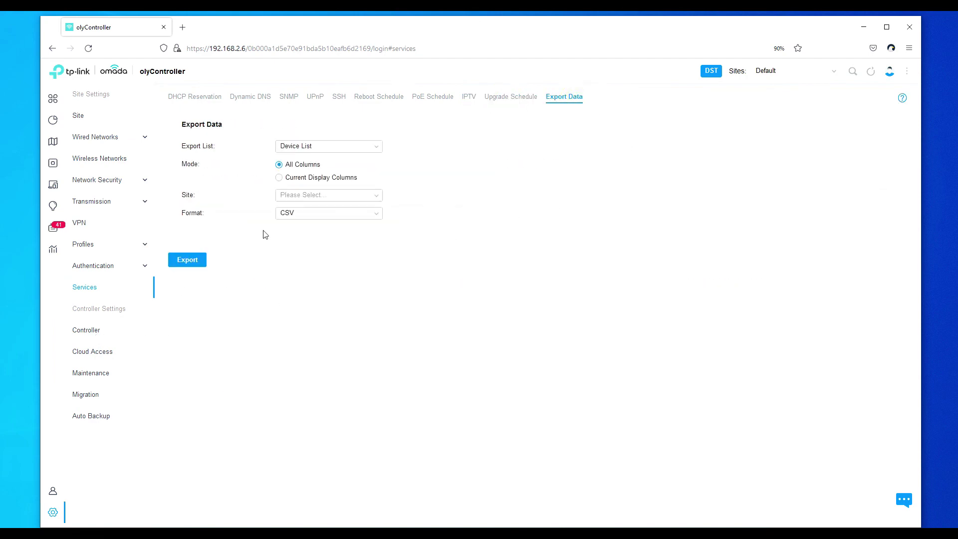
click(87, 329)
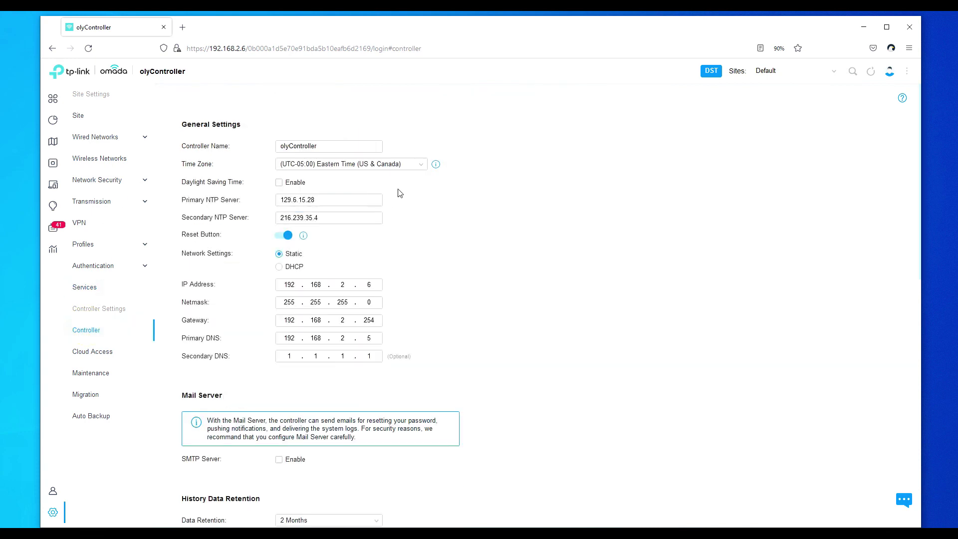
Inspect the controller's primary and secondary NTP server addresses.
click(330, 202)
triple_click(328, 199)
triple_click(338, 216)
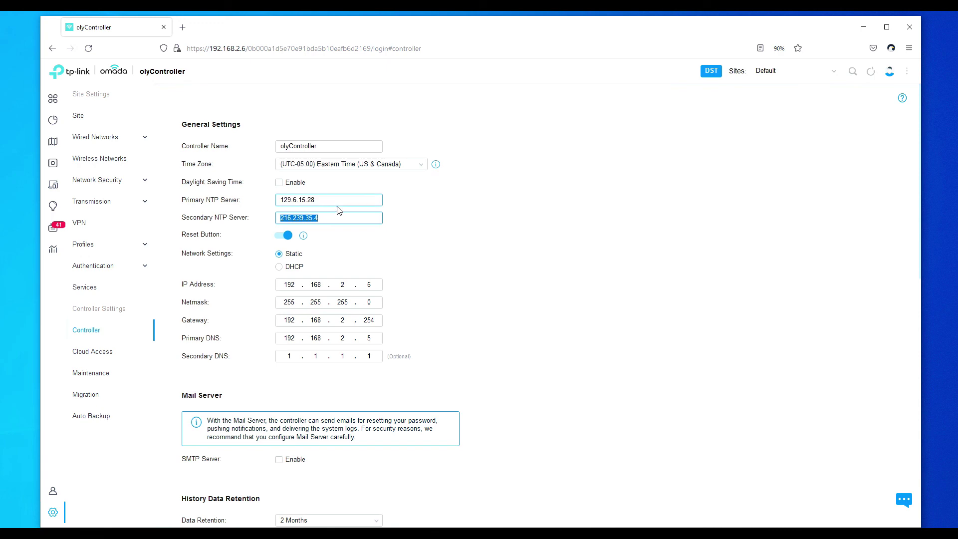
triple_click(322, 200)
click(448, 229)
scroll(487, 221, down, 3)
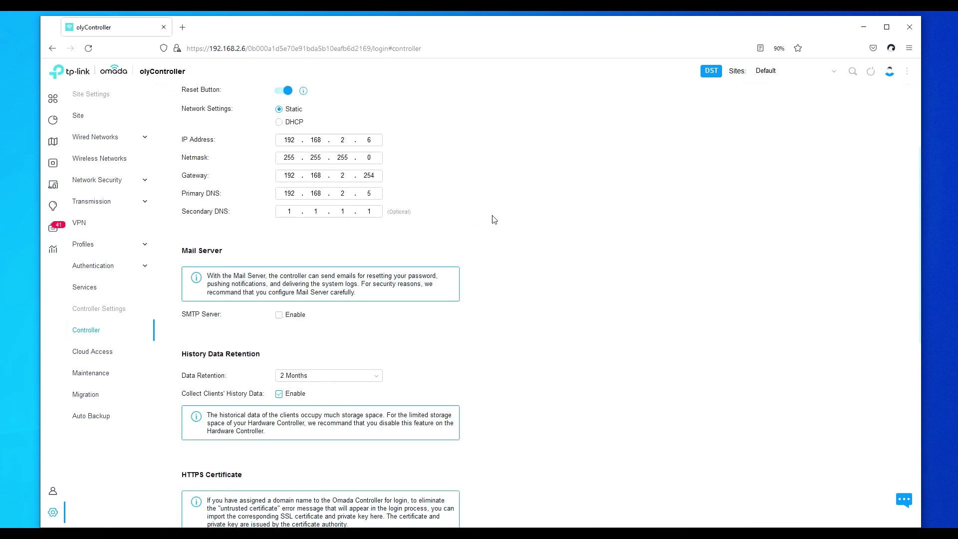
scroll(494, 194, down, 7)
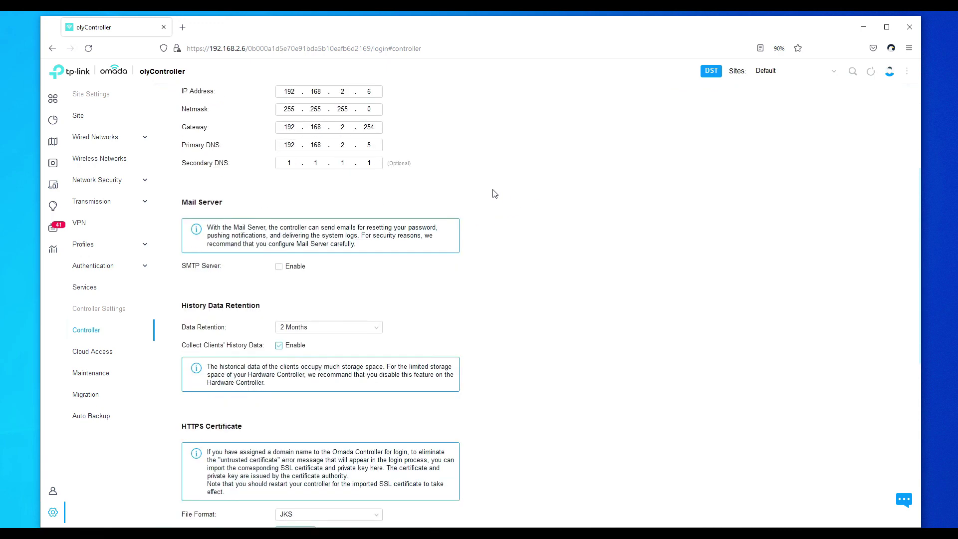
scroll(525, 206, down, 2)
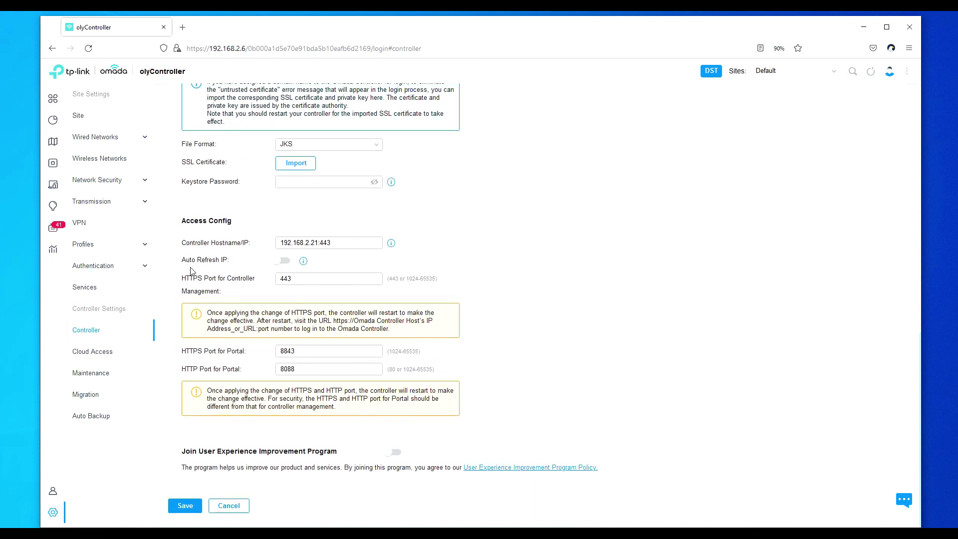
Browse Cloud Access, Maintenance, Migration and Auto Backup, then view the wired Internet settings showing Dynamic IP.
click(115, 351)
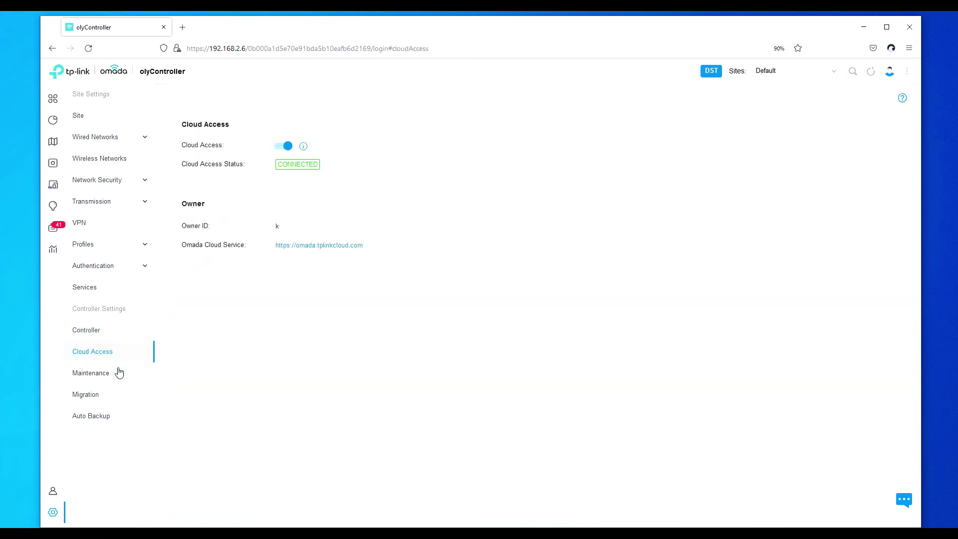
click(100, 375)
scroll(504, 247, down, 10)
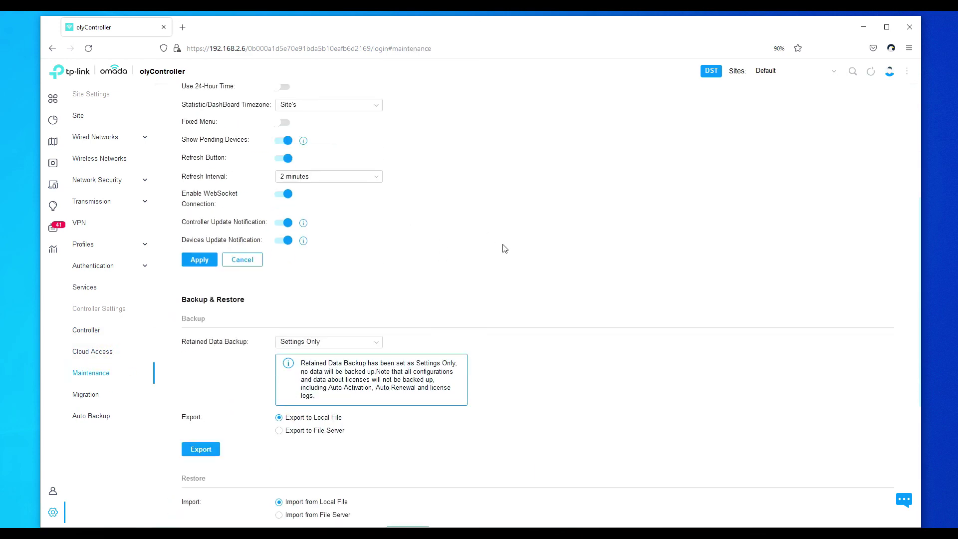
click(95, 394)
click(98, 417)
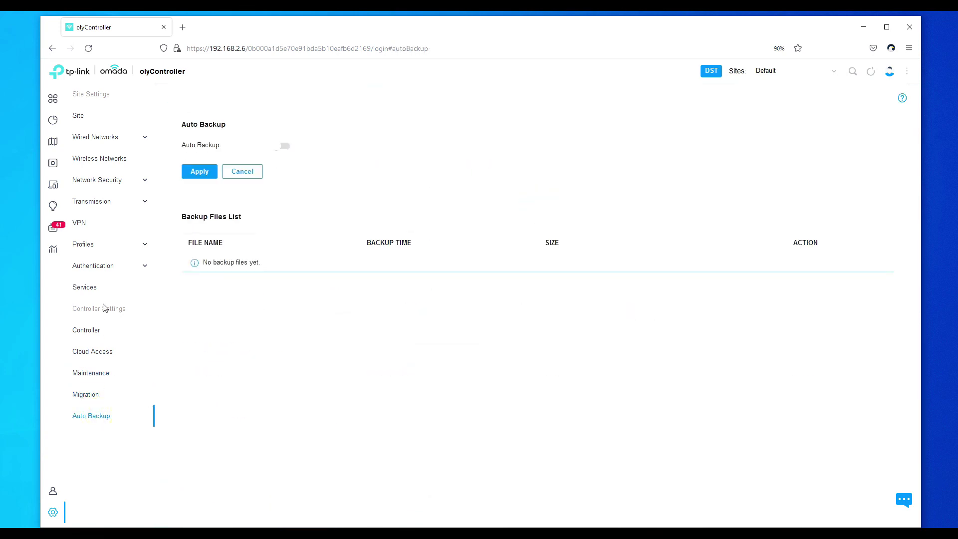
click(109, 142)
scroll(532, 218, down, 2)
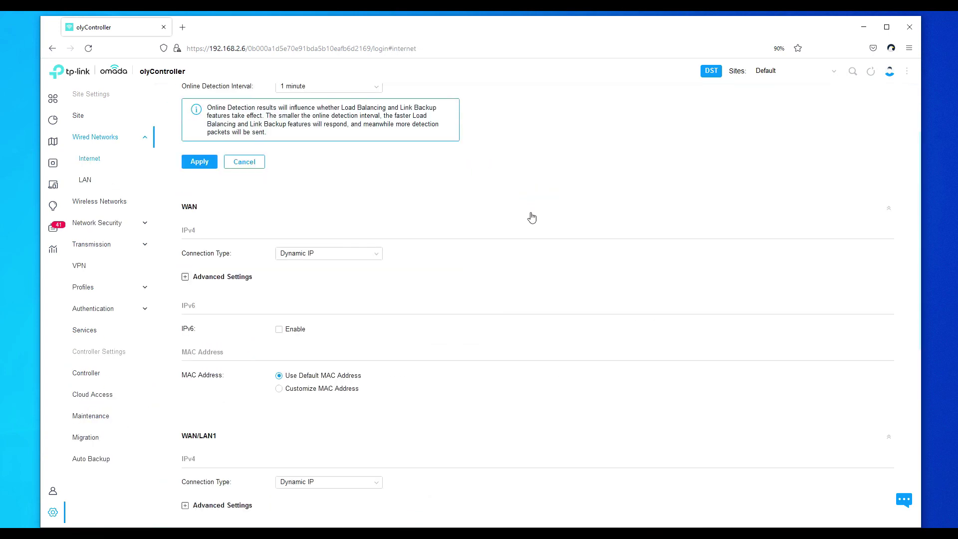
Return to the dashboard and switch the ISP Load chart from WAN to WAN/LAN1.
click(54, 99)
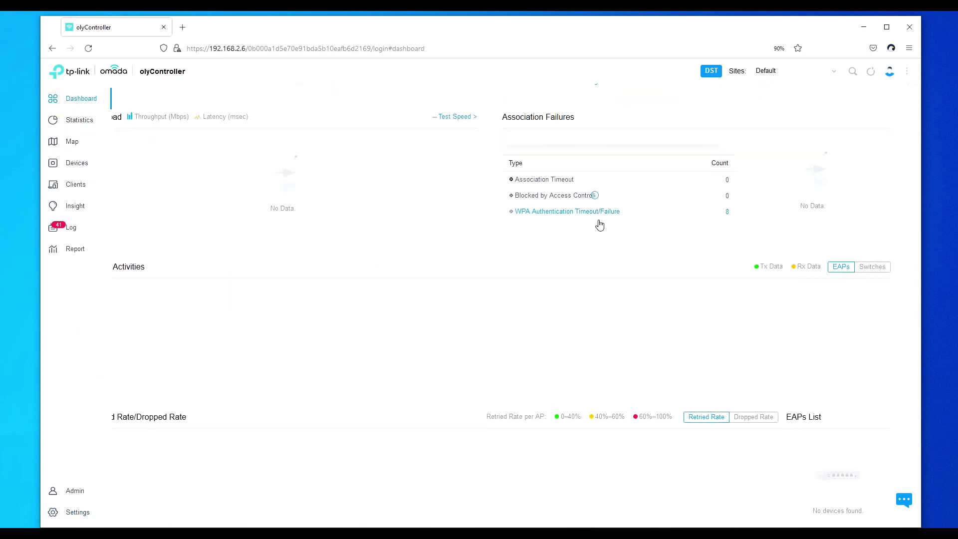
scroll(380, 275, down, 1)
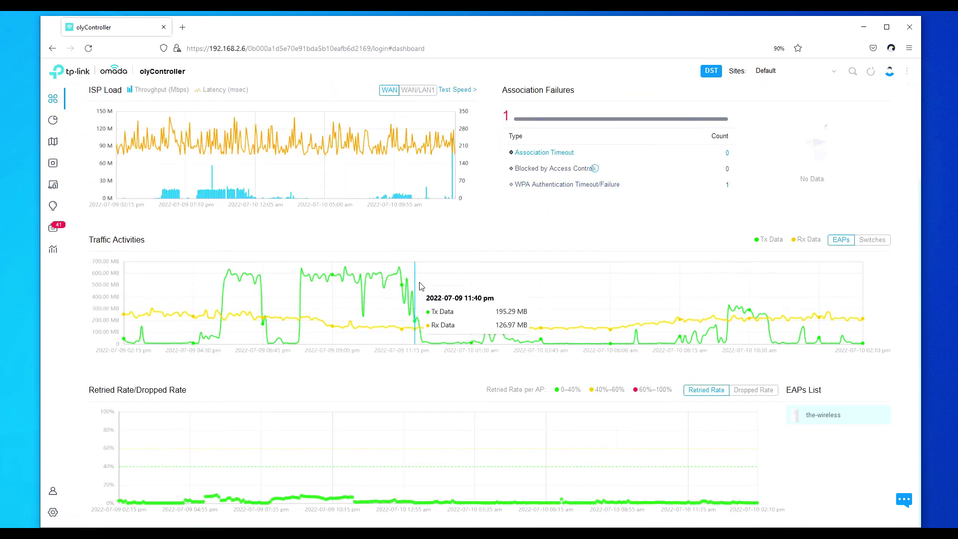
scroll(434, 299, up, 3)
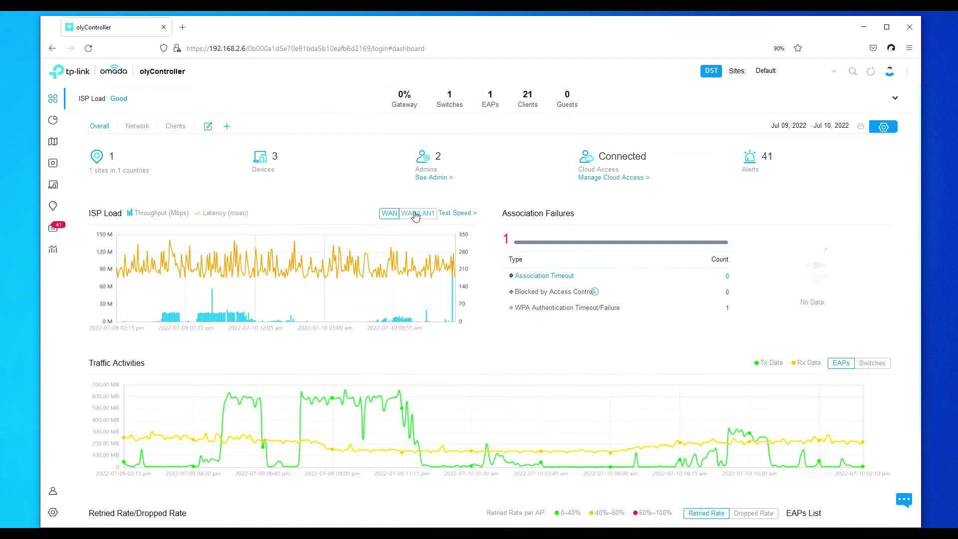
click(415, 214)
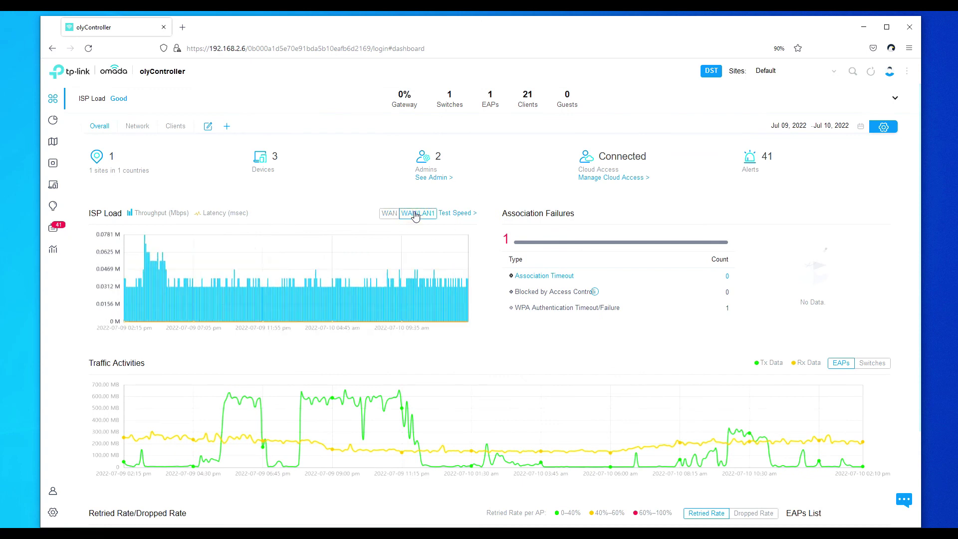